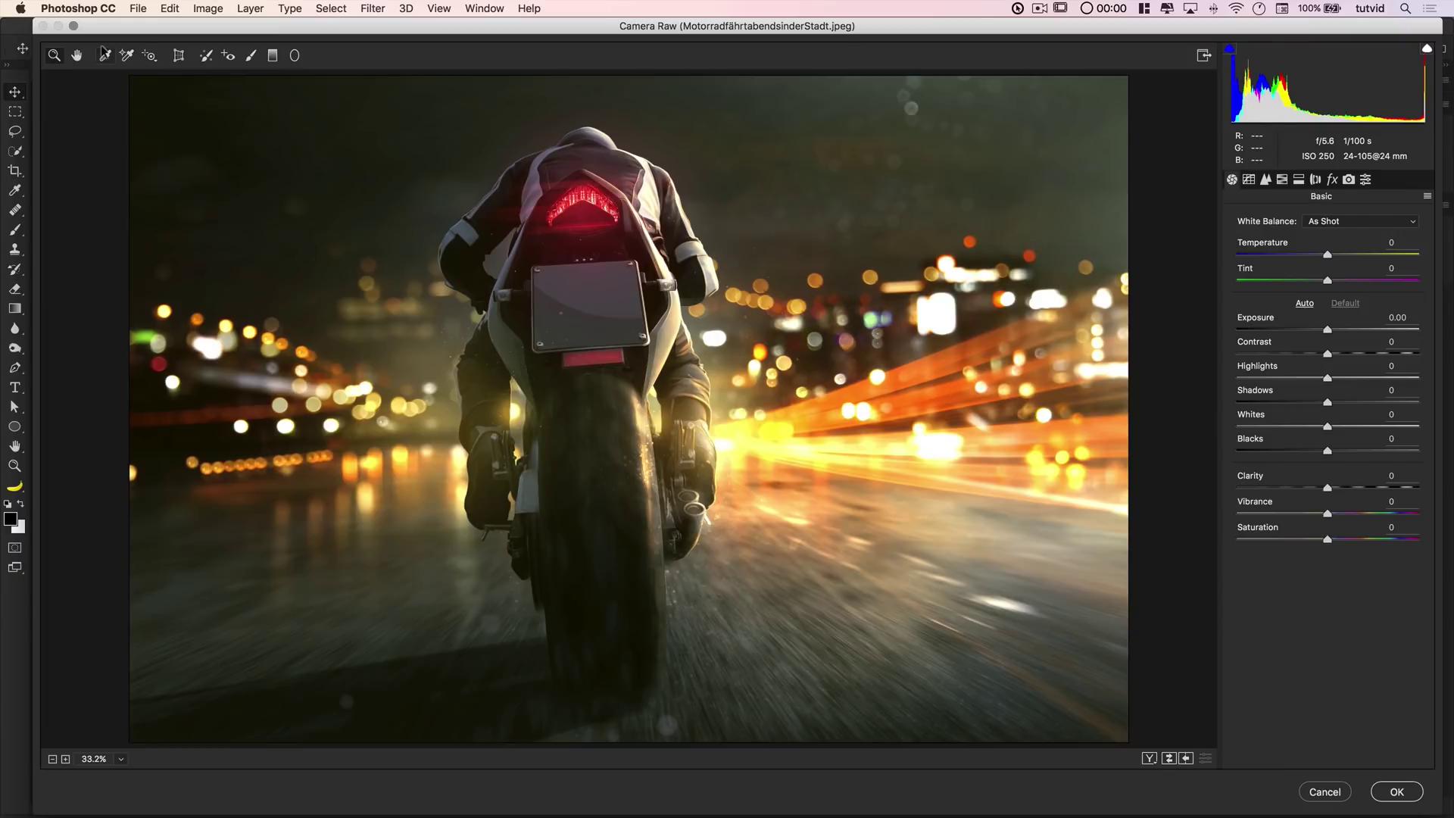
Sample a neutral white balance with the White Balance Tool from the light bodywork just below the motorcycle's number plate
left_click(105, 56)
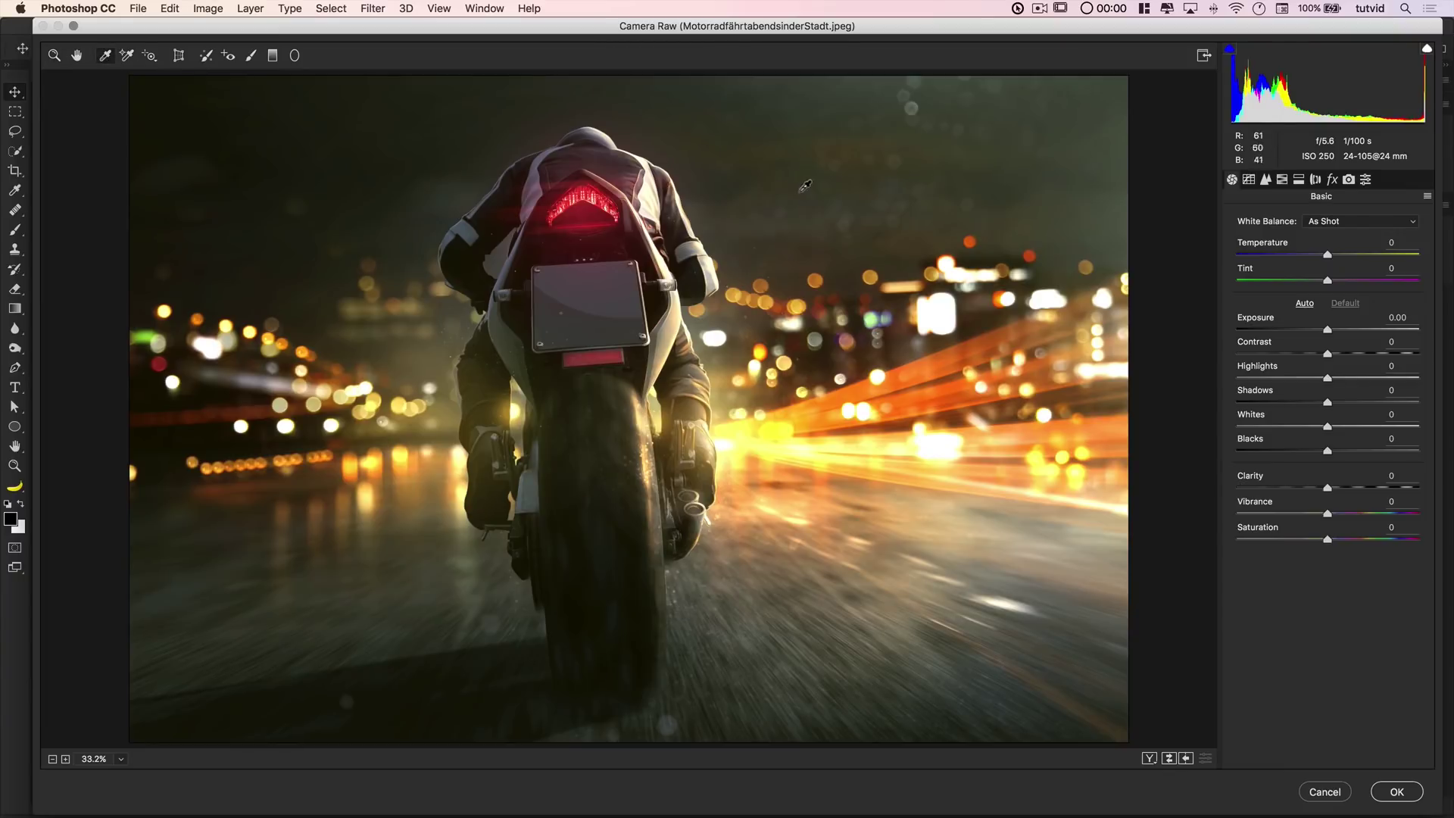
left_click(509, 336)
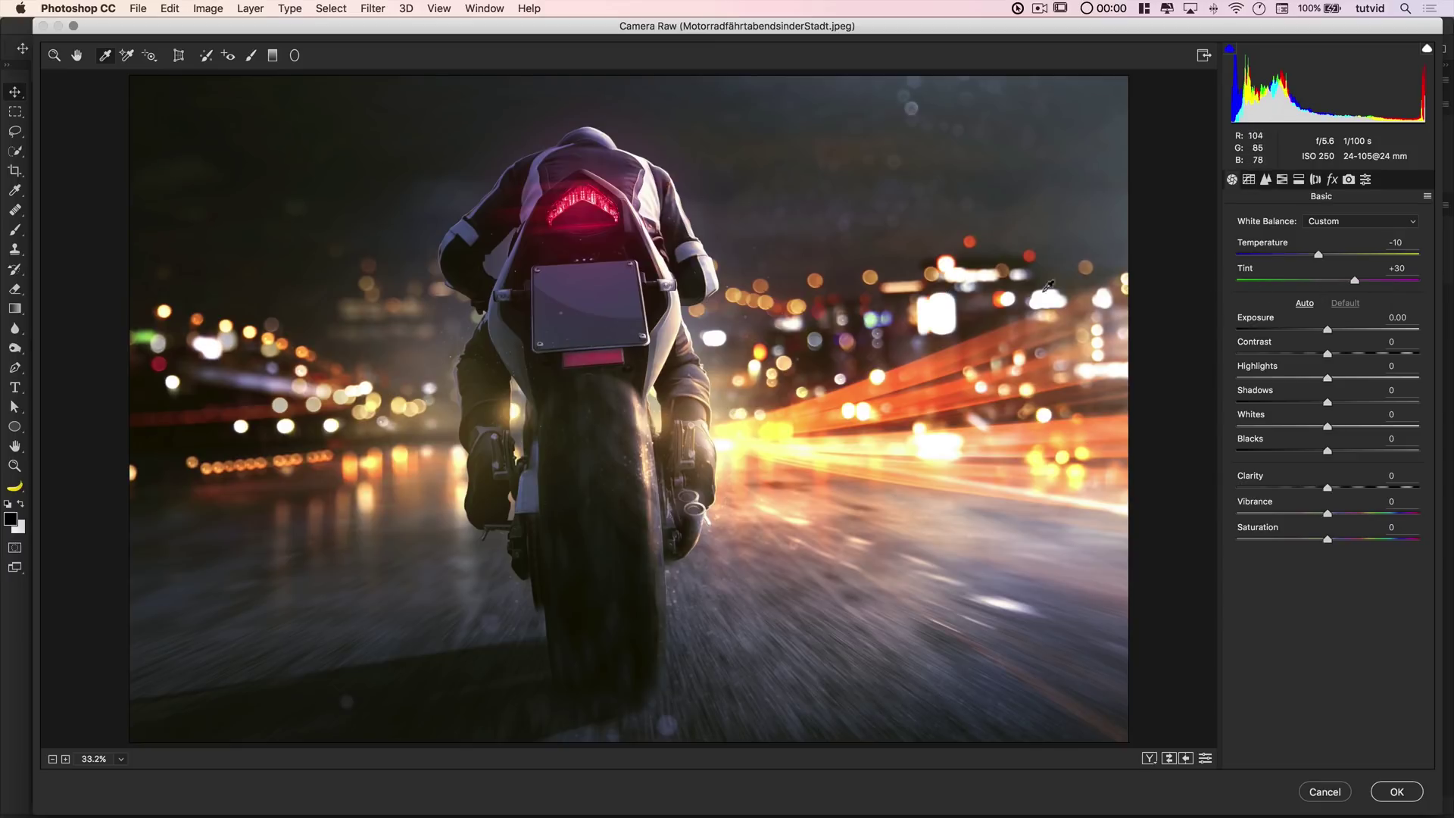
Try out Temperature values of 3000, 3, -74 and +29 on the photo
left_click(1395, 242)
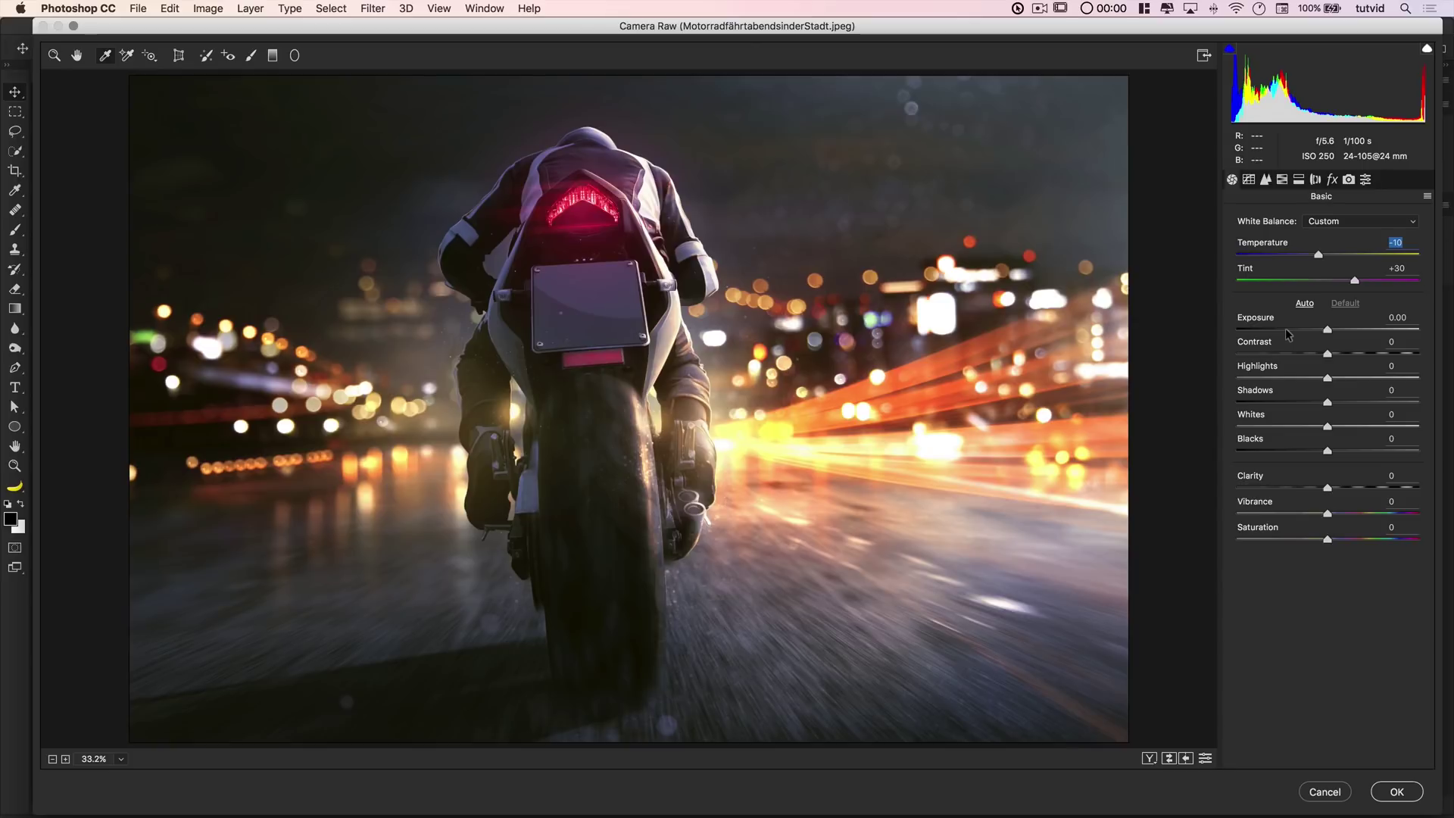
type("3000")
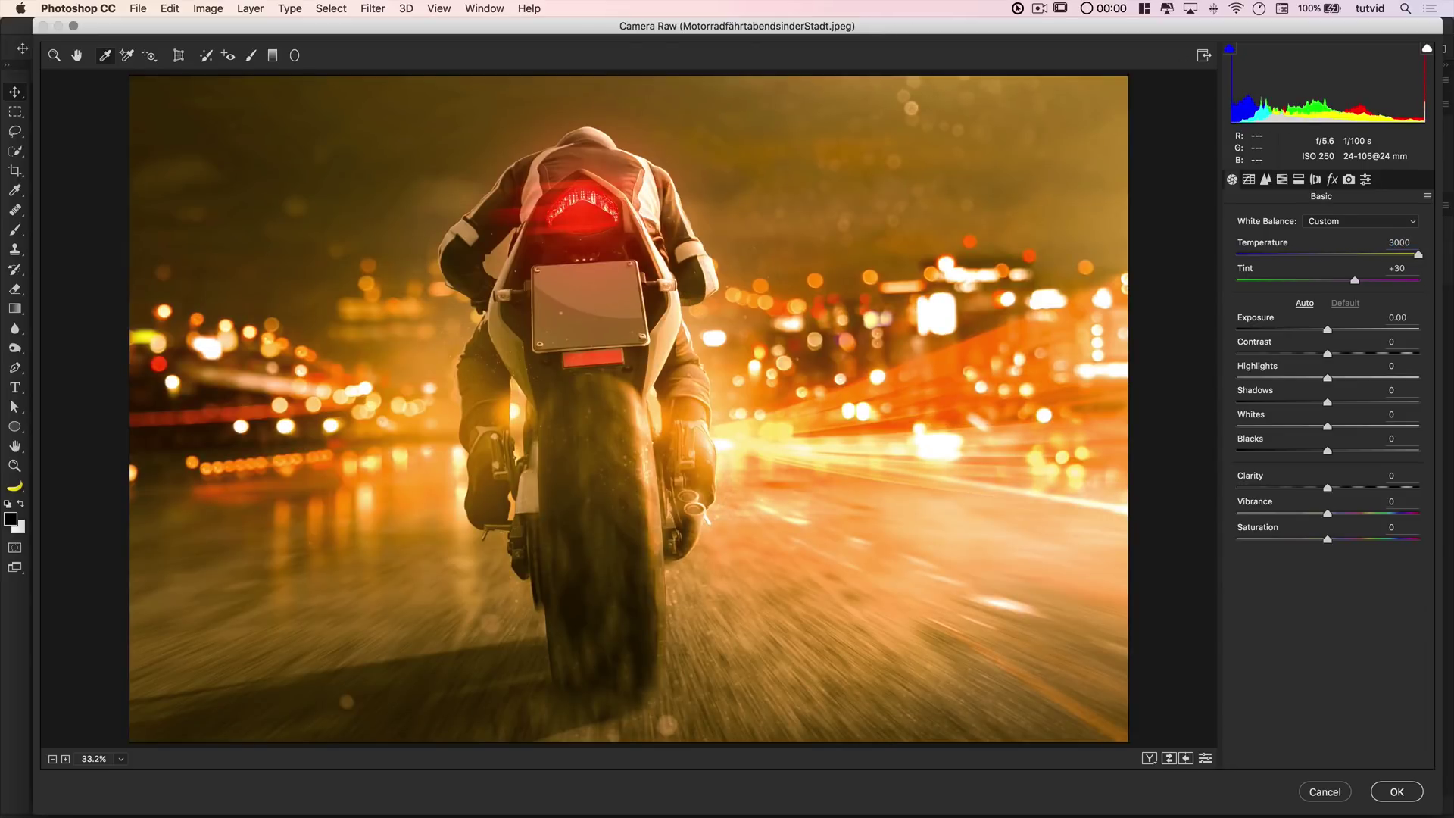
key("BackSpace")
key("BackSpace")
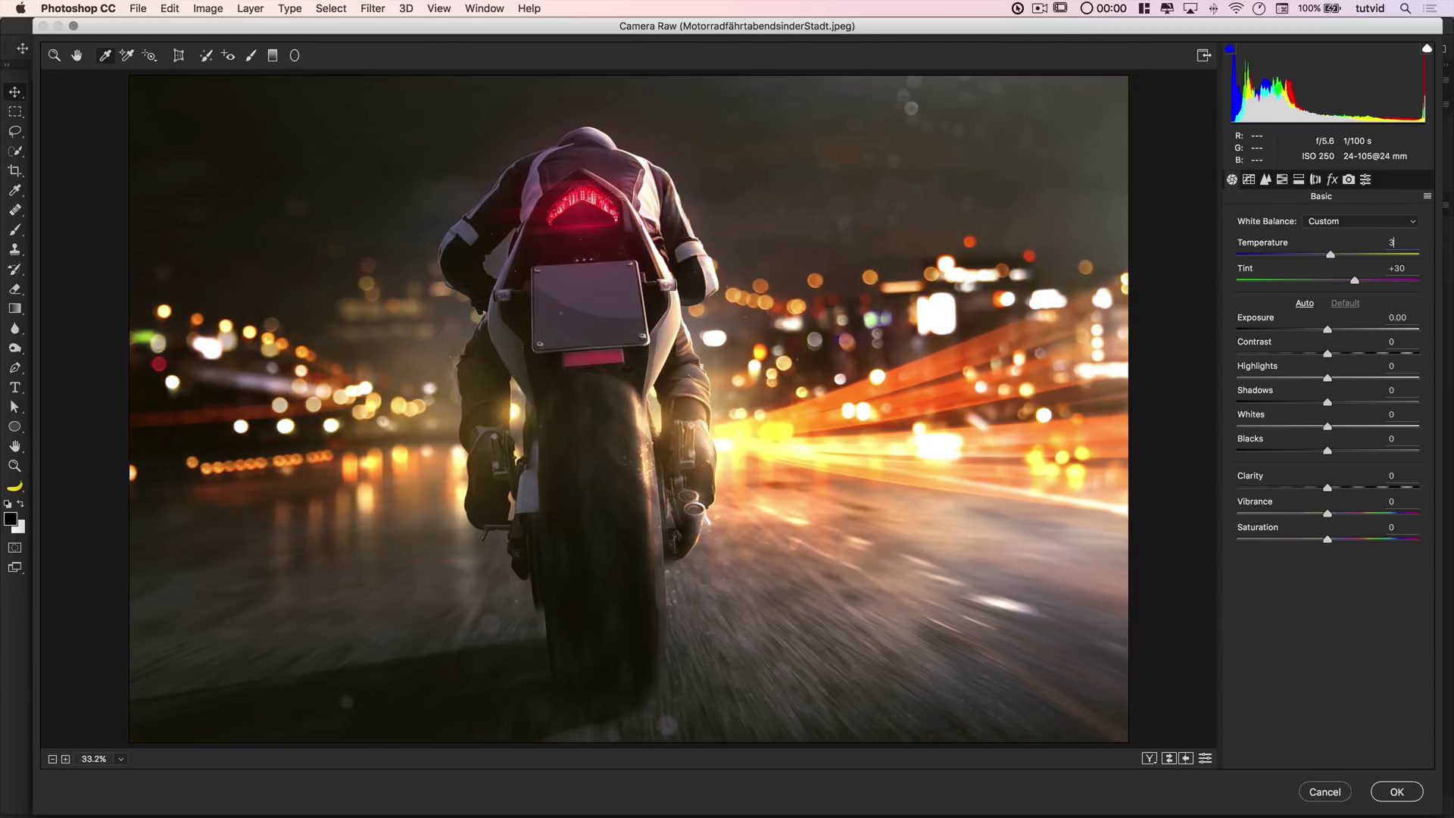
left_click(1261, 254)
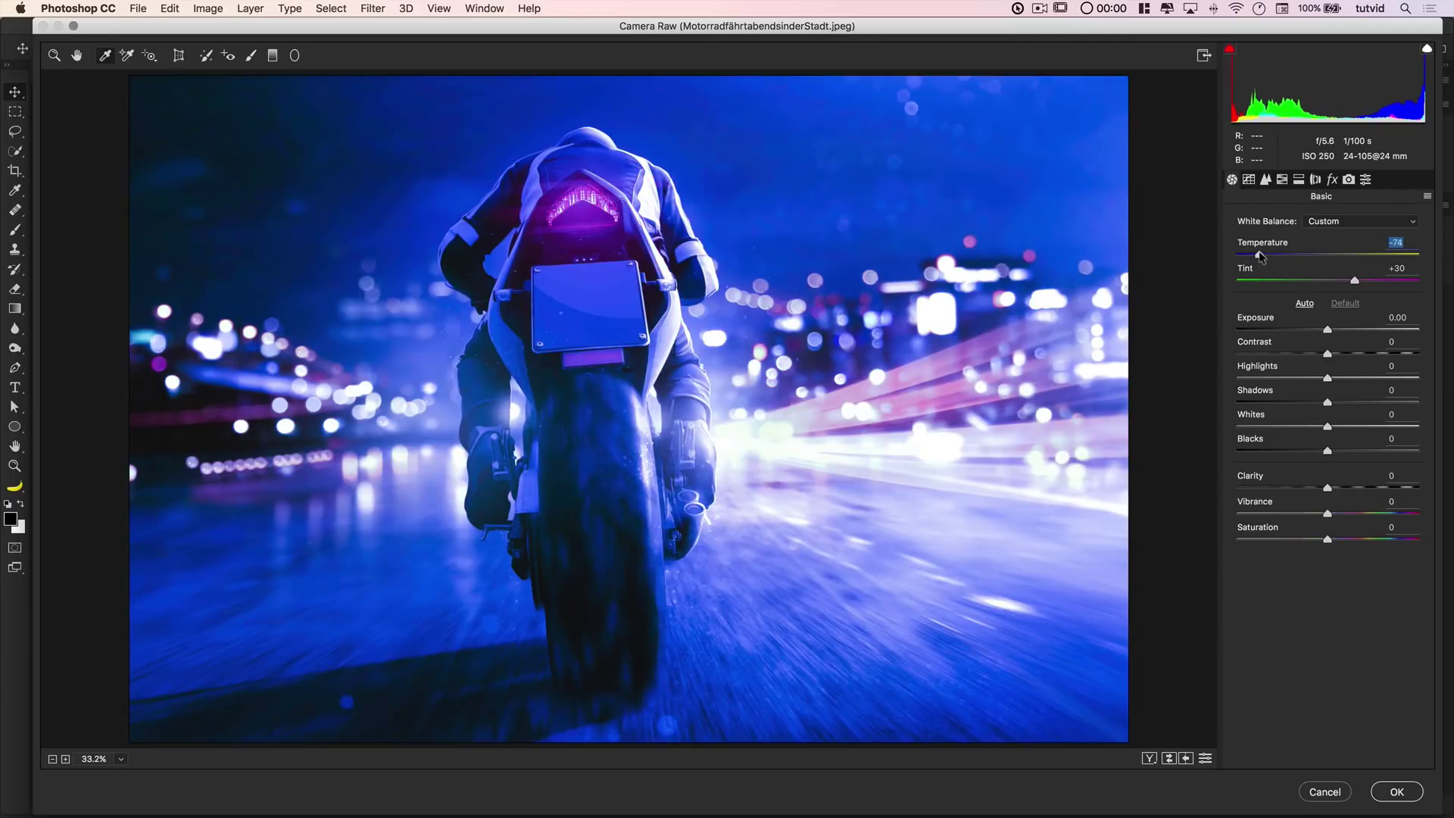
left_click_drag(1263, 256, 1353, 257)
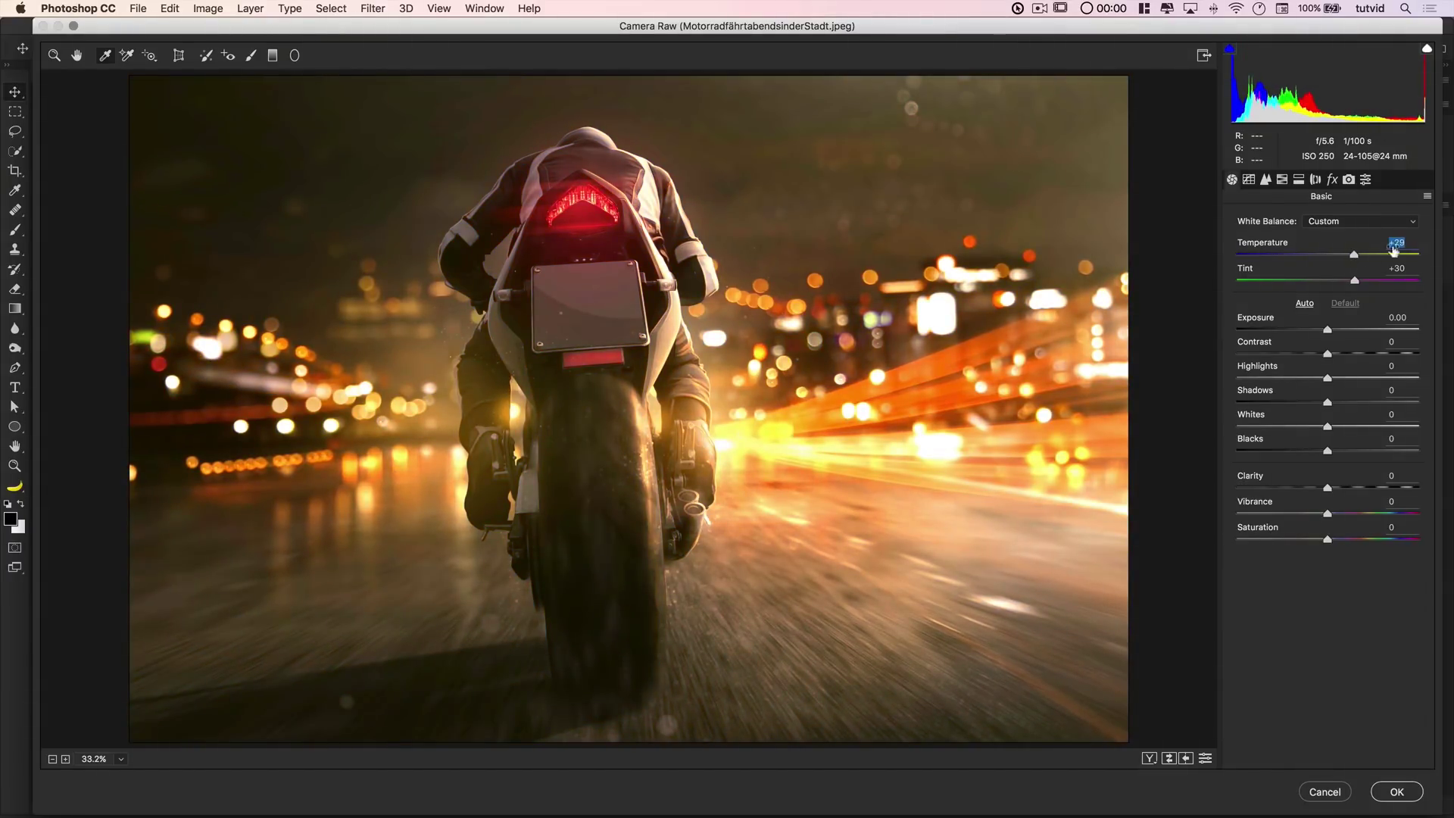
Set the Temperature to -15 and the Highlights to -50
type("-15")
key("Tab")
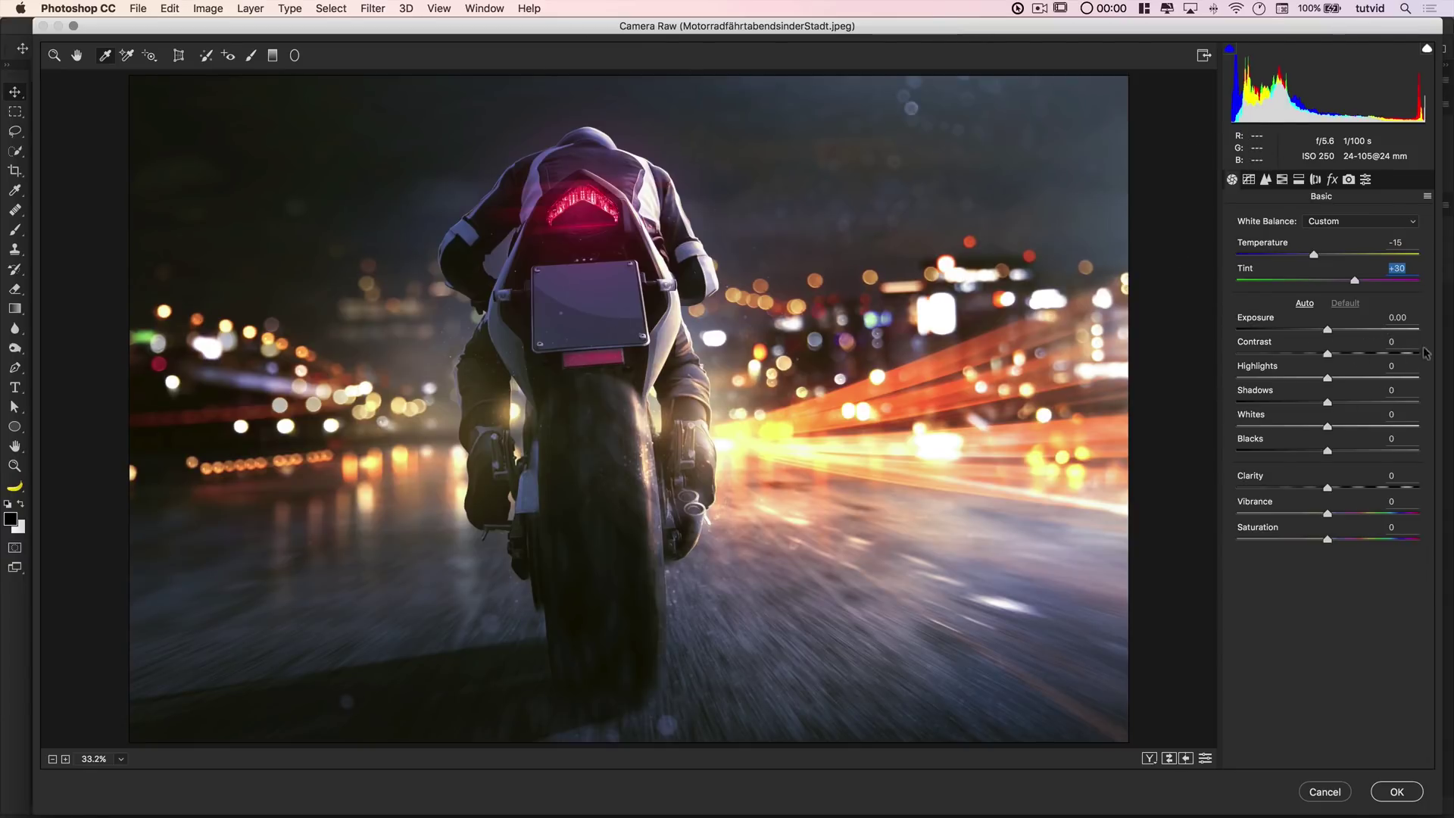
left_click(1384, 368)
type("-50")
key("Tab")
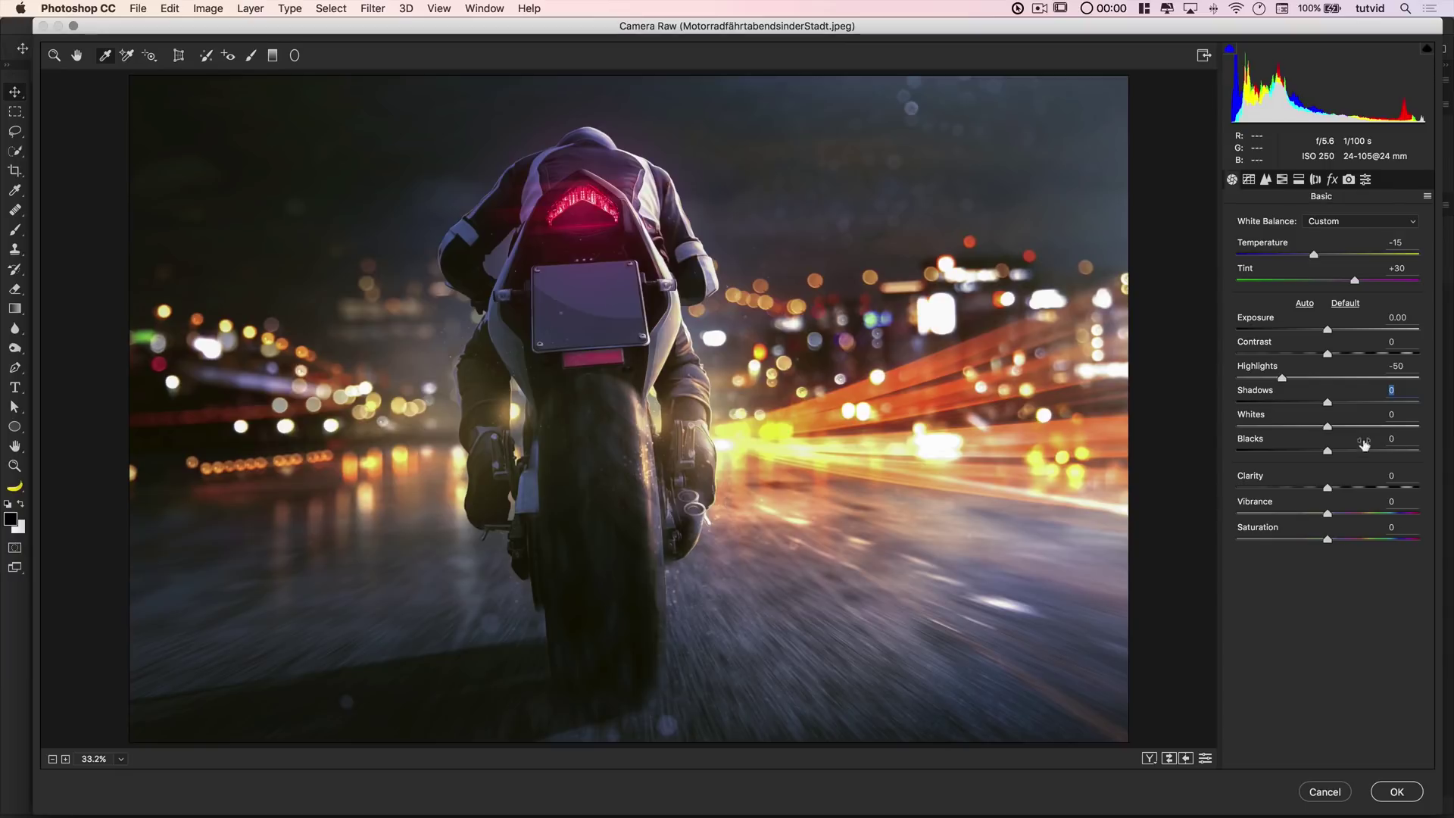
Set the Whites to +25 and the Blacks to +20
key("Tab")
type("25")
key("Tab")
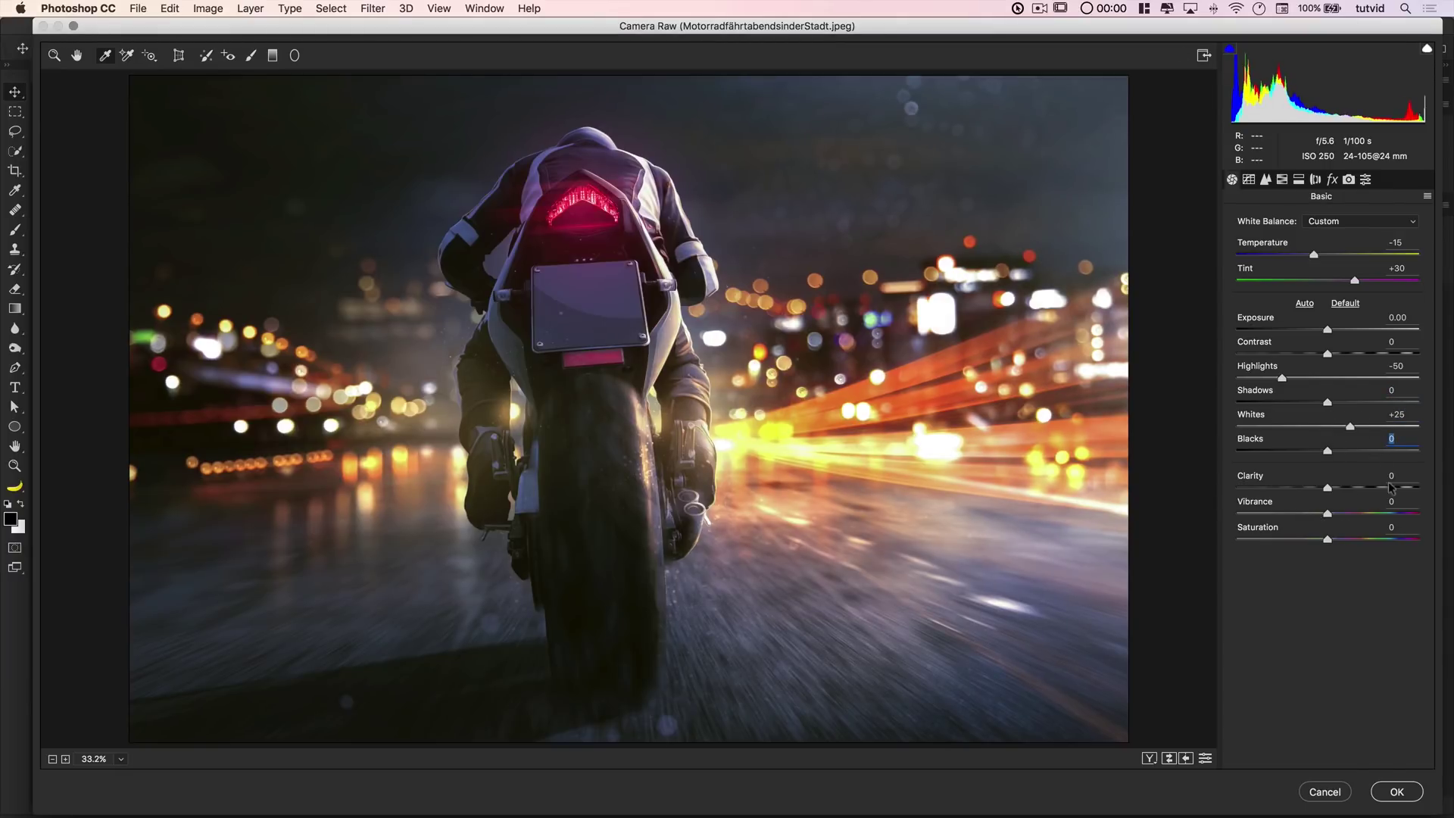
type("20")
key("Tab")
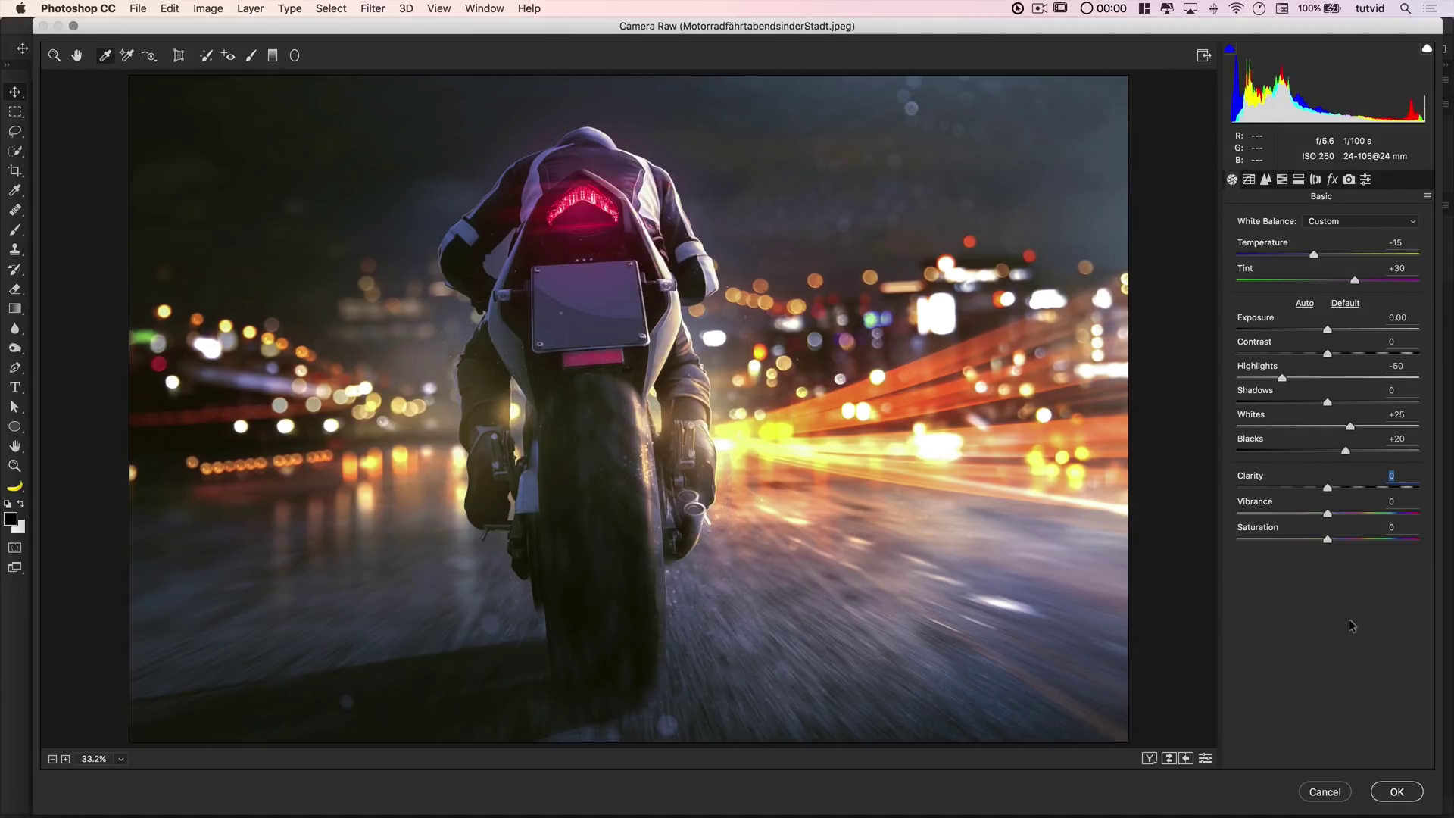
Shape the RGB point curve into a faded S with raised blacks, white output 232, and points at 44/35, 140/143 and 206/207
left_click(1249, 180)
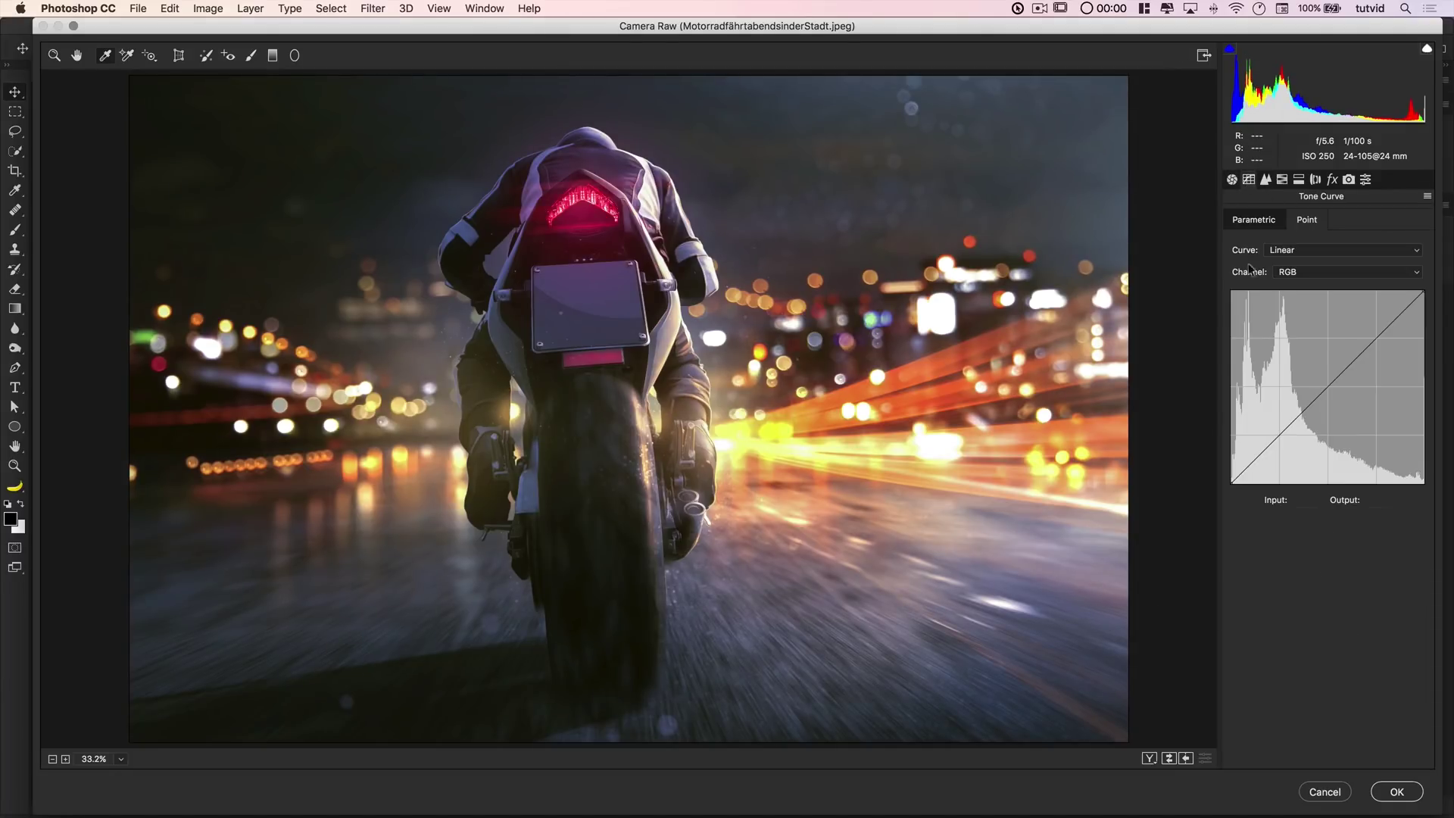
left_click(1257, 221)
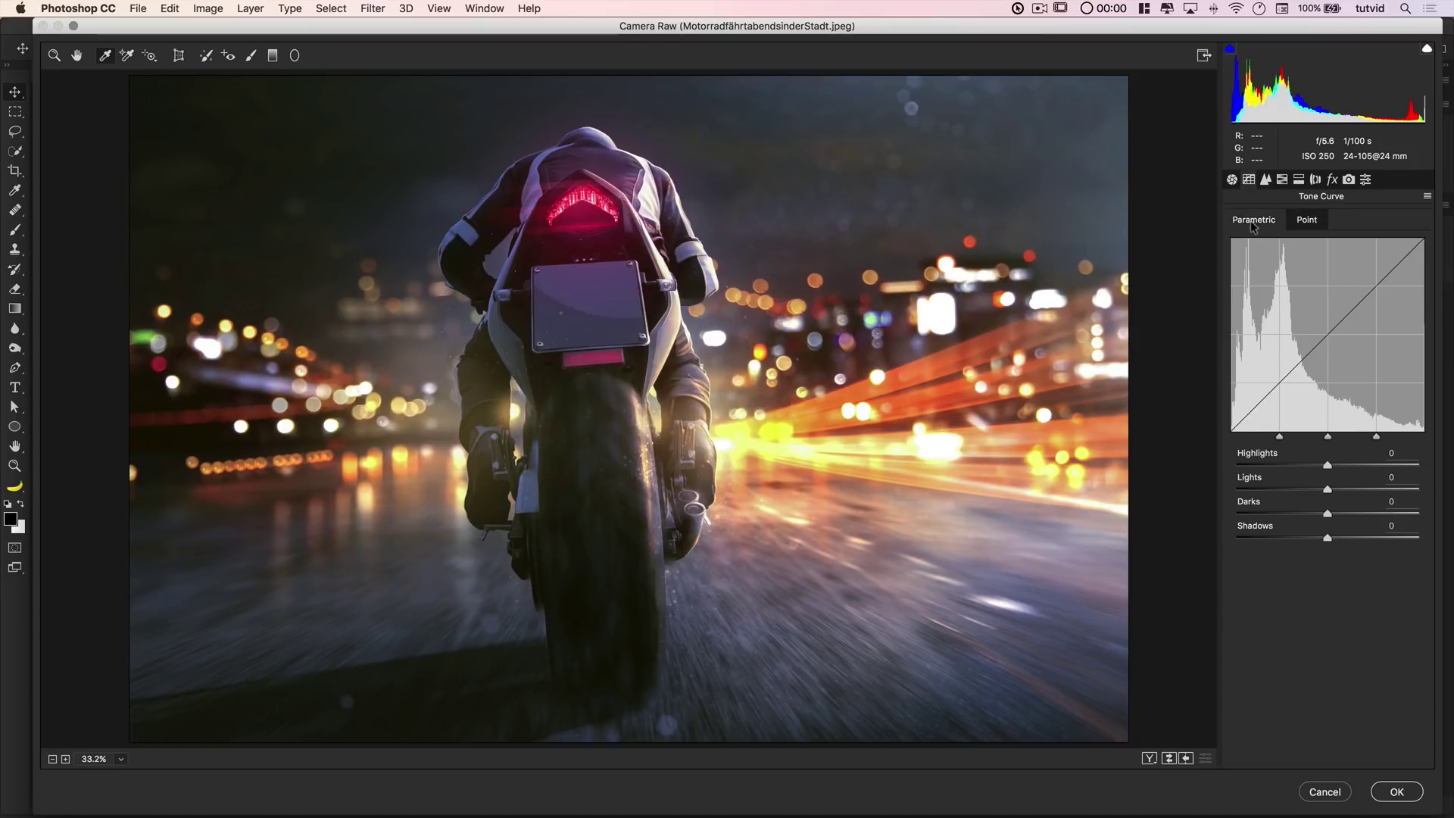
left_click(1307, 222)
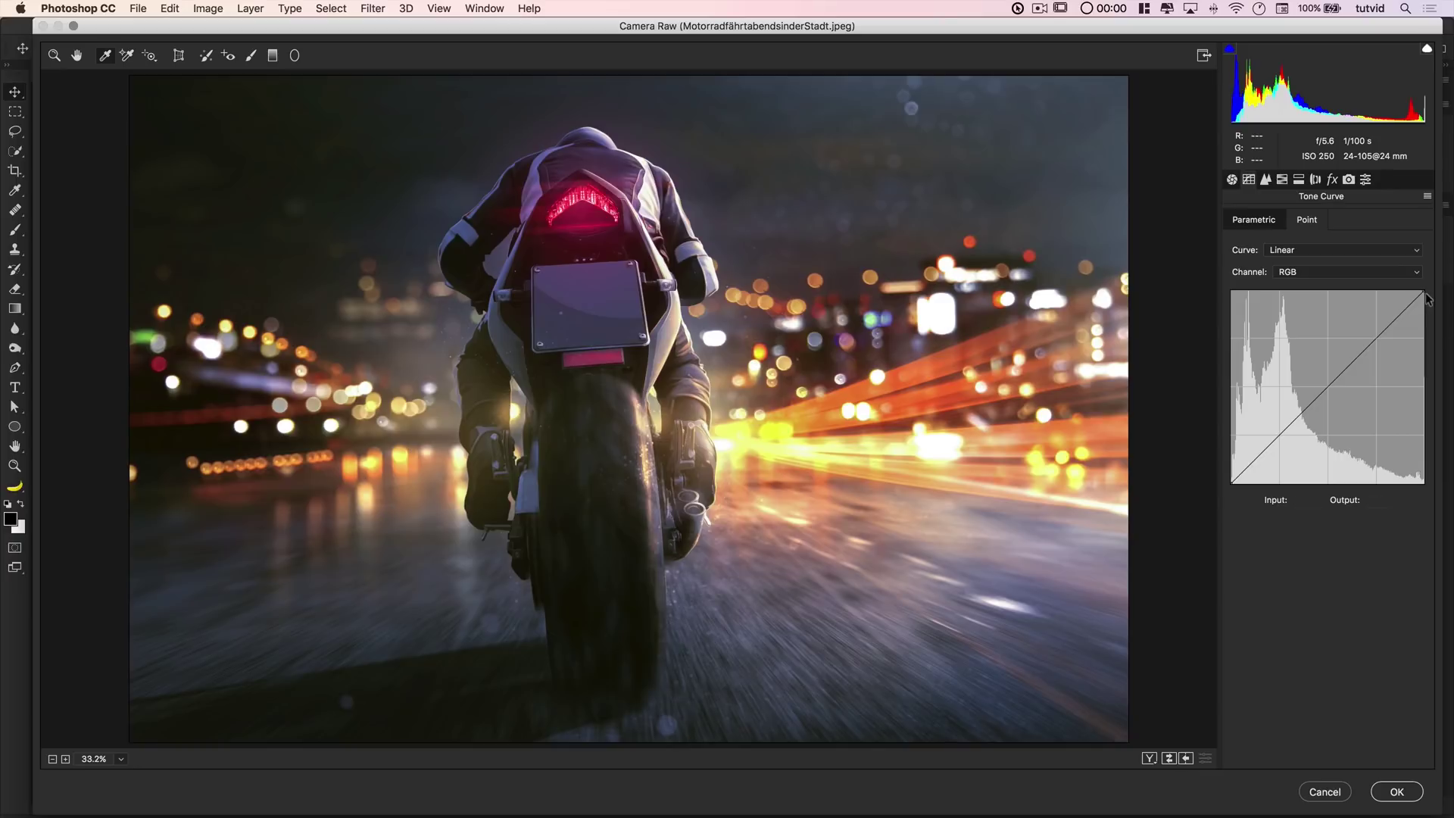
left_click_drag(1422, 294, 1426, 313)
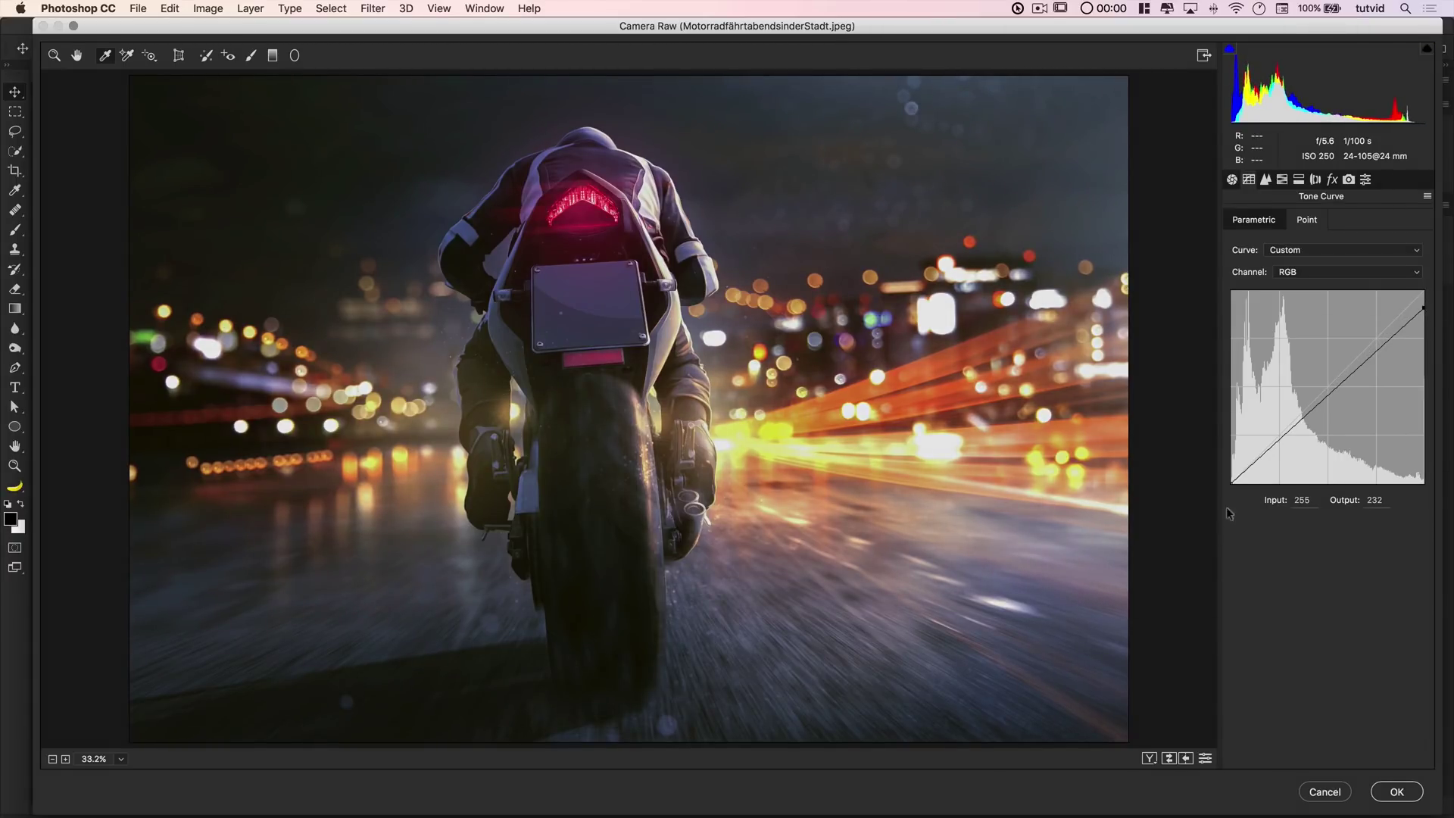
left_click_drag(1232, 480, 1263, 458)
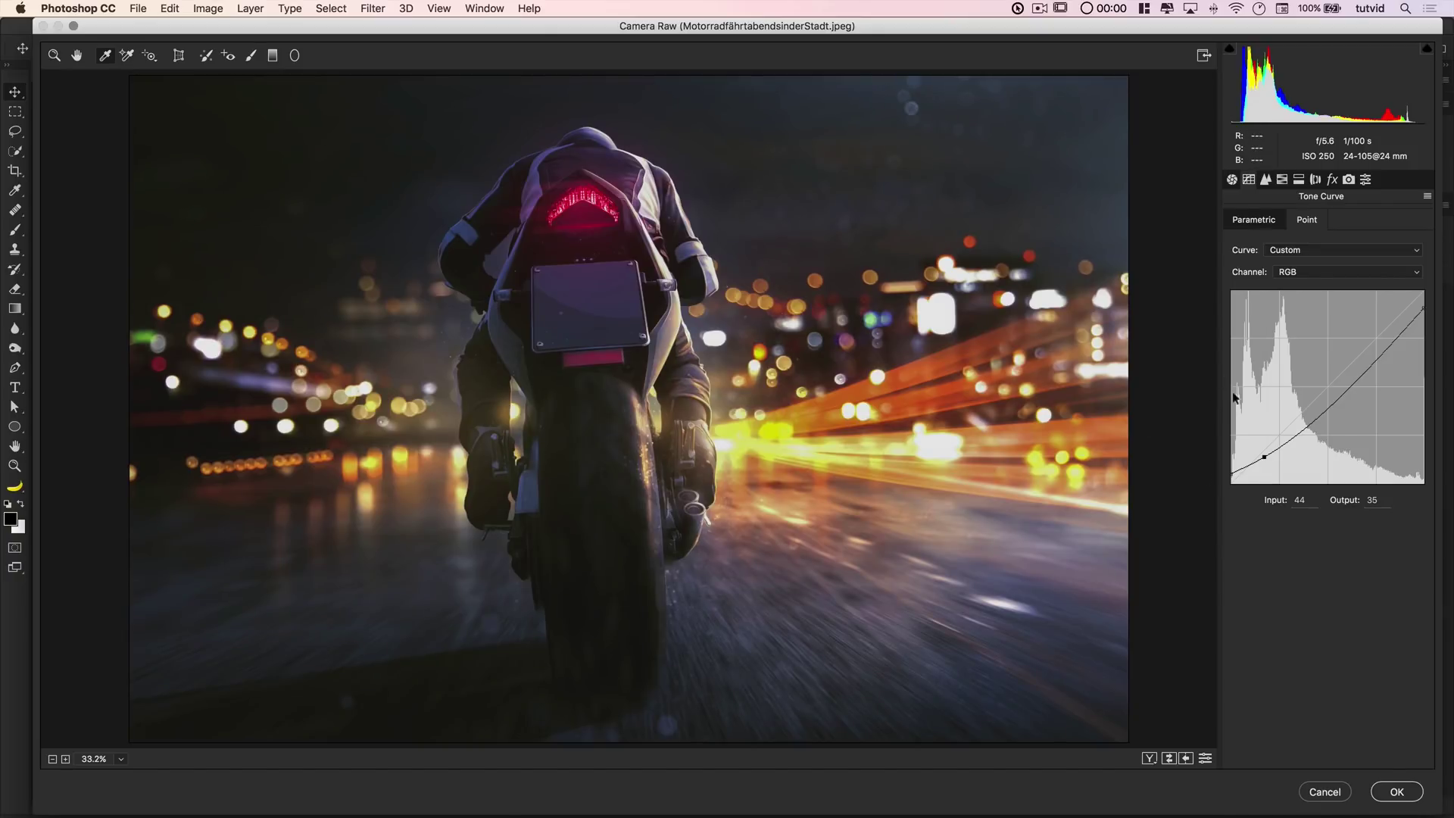
mouse_move(1344, 385)
left_mouse_down()
mouse_move(1337, 396)
mouse_move(1338, 370)
left_mouse_up()
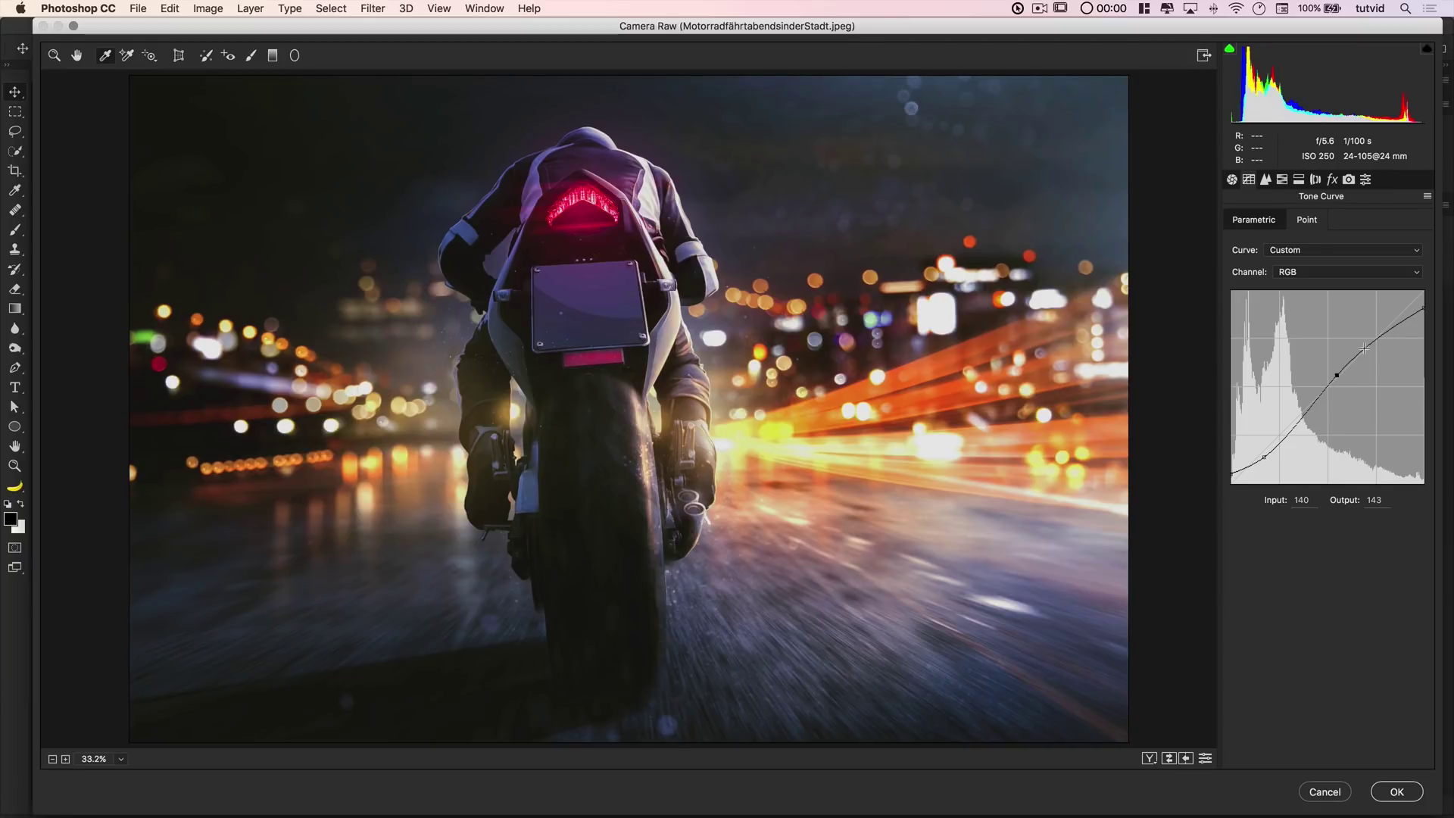
left_click_drag(1385, 334, 1387, 330)
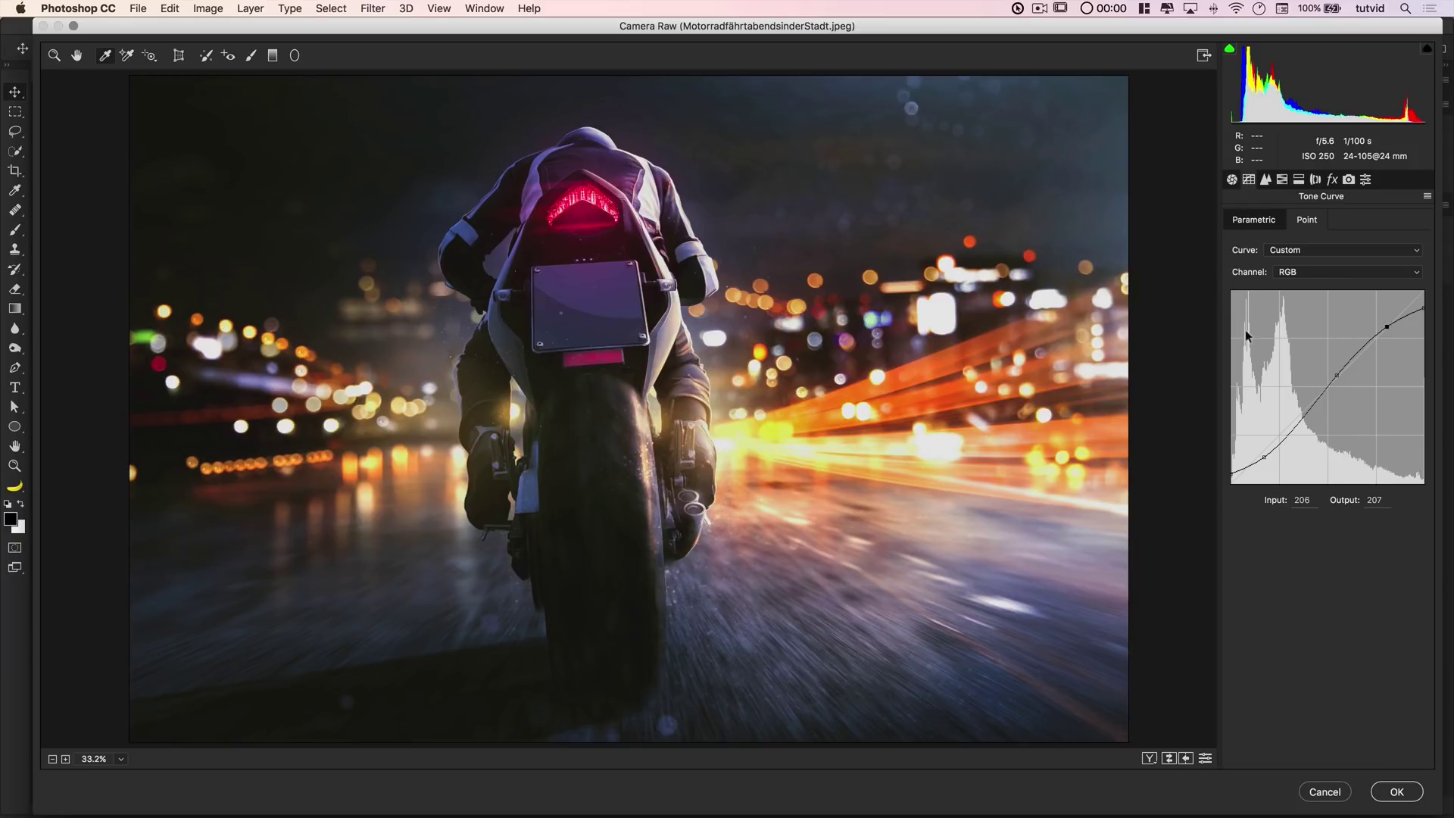
Shape the Red point curve into an S with black output 30, points at 44/25 and 114/103, raised highlights and white output 236
left_click(1304, 272)
left_click(1288, 285)
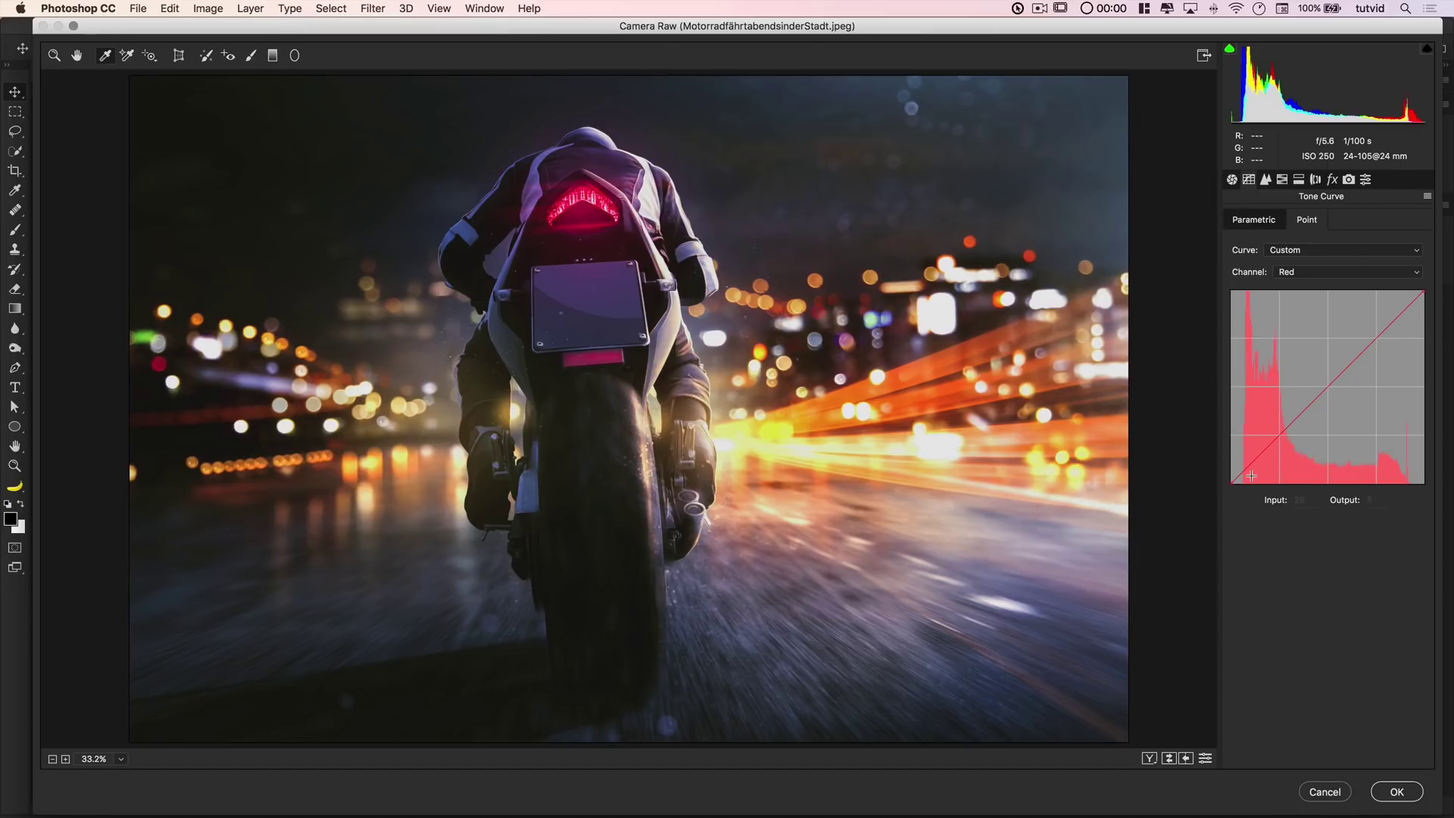
left_click_drag(1232, 484, 1224, 465)
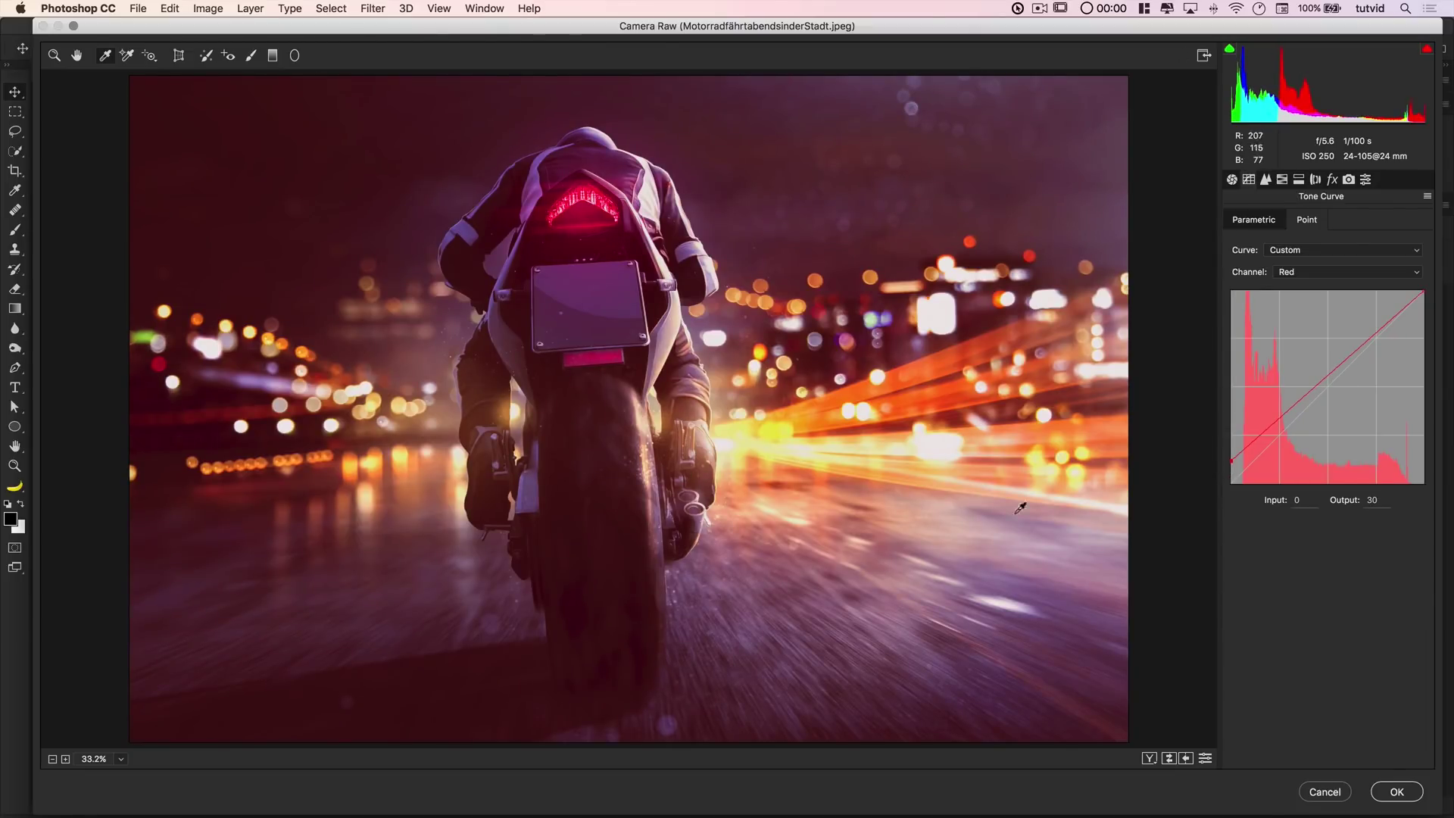
left_click_drag(1264, 439, 1263, 463)
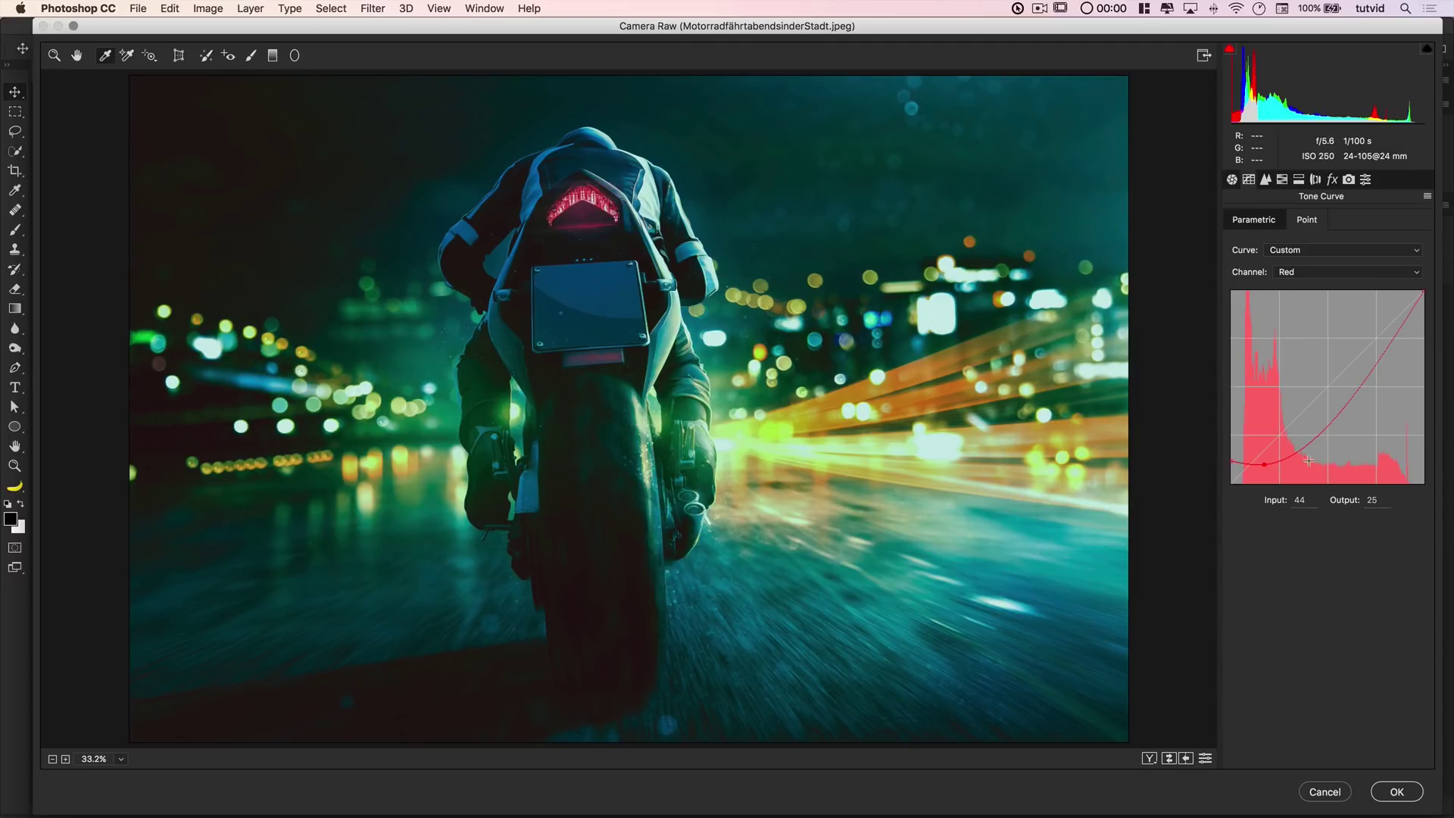
left_click_drag(1294, 465, 1318, 405)
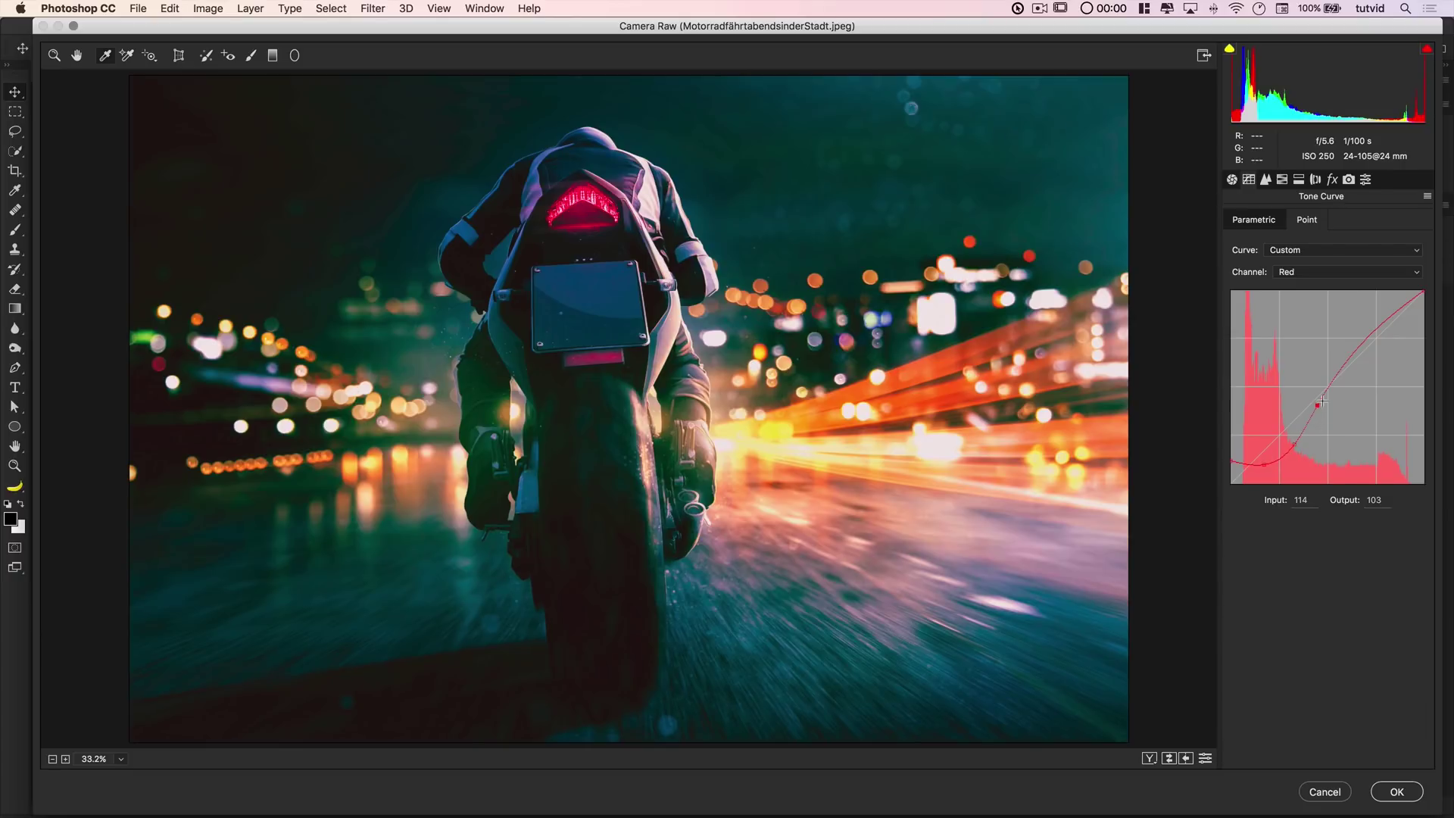
left_click_drag(1353, 357, 1424, 306)
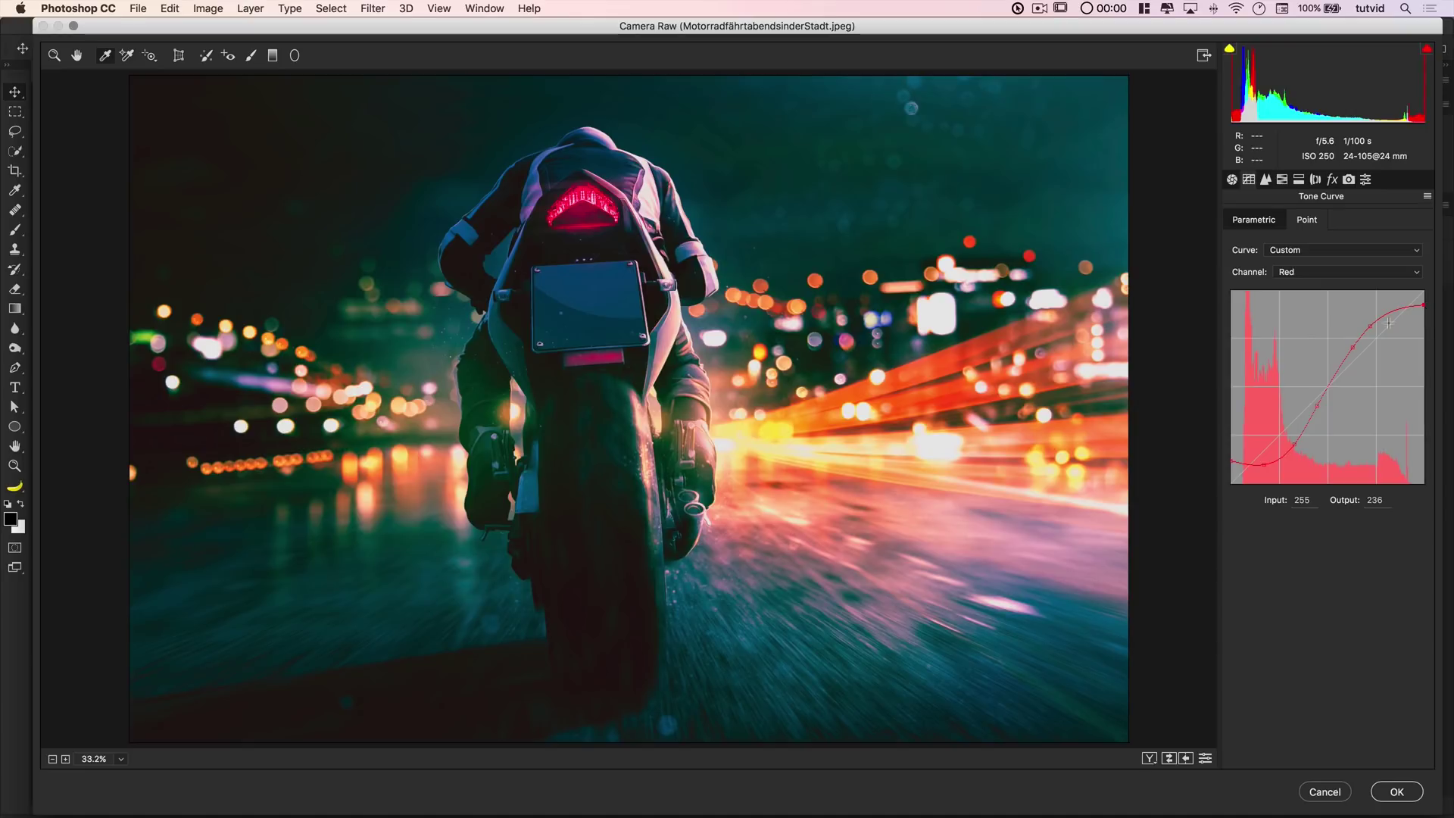
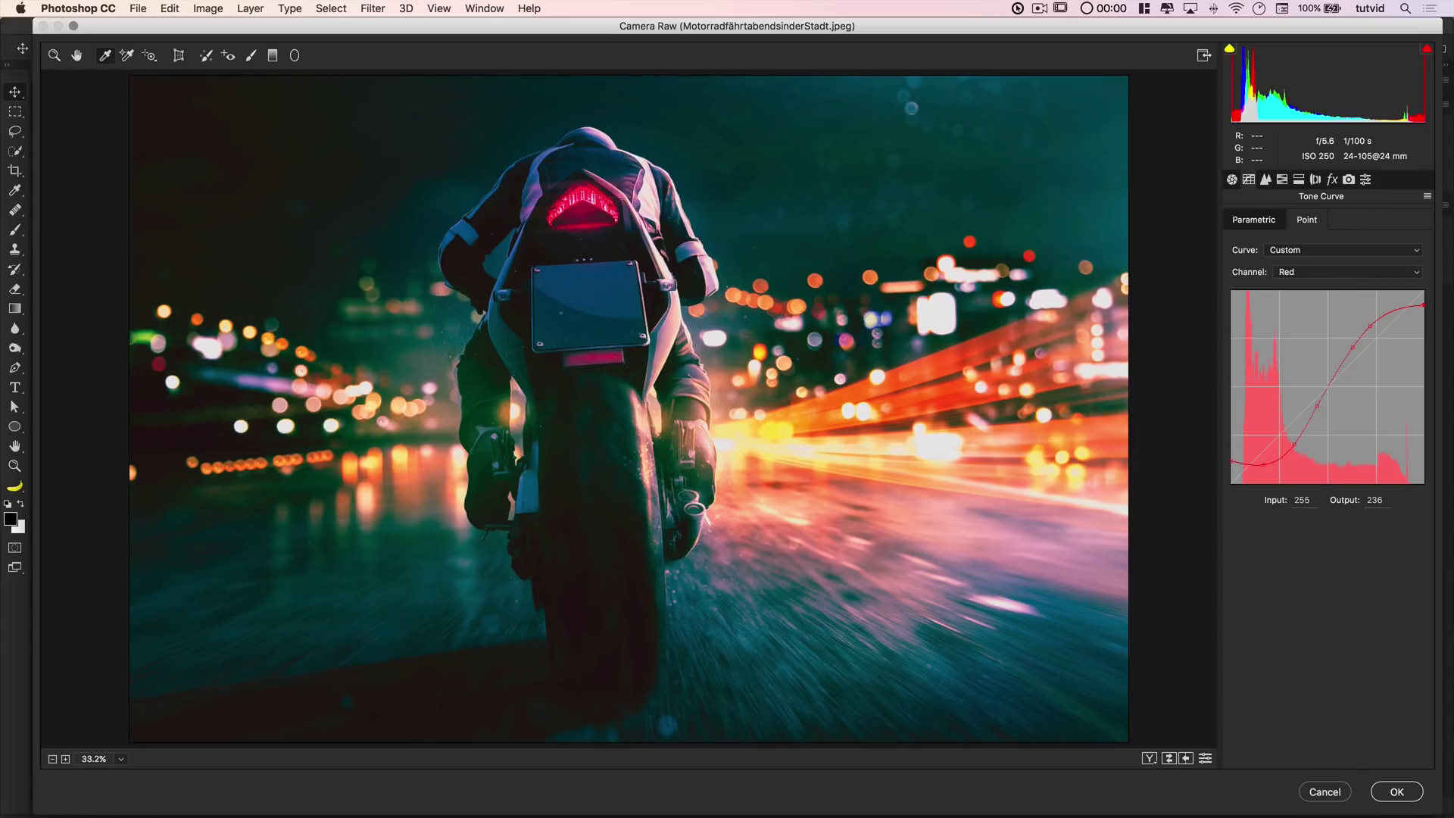
On the Green point curve, raise the black output to 17, pull the shadows down at input 78 and anchor the midtones at 130/127
left_click(1299, 274)
left_click(1296, 286)
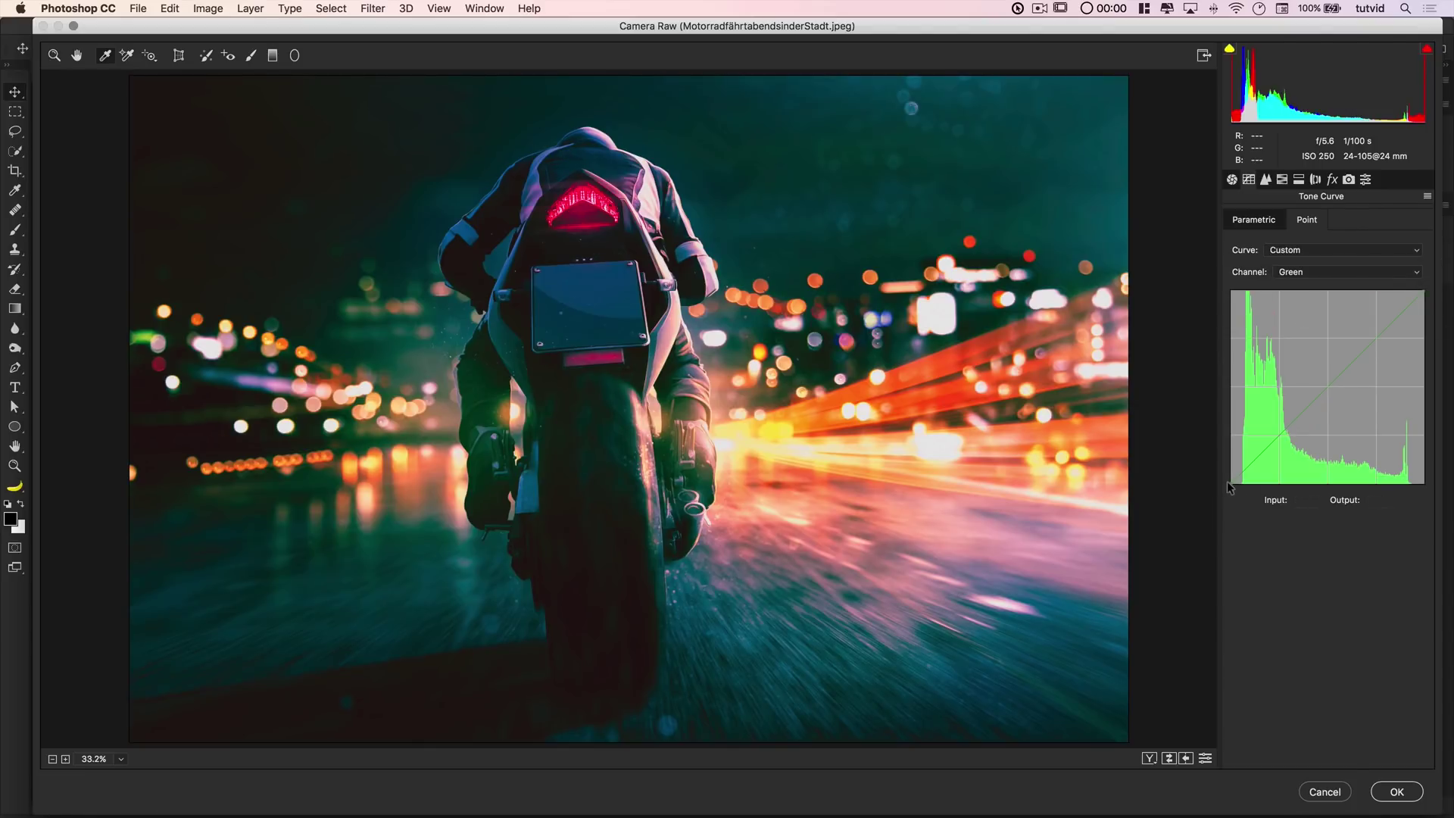
left_click_drag(1230, 483, 1227, 474)
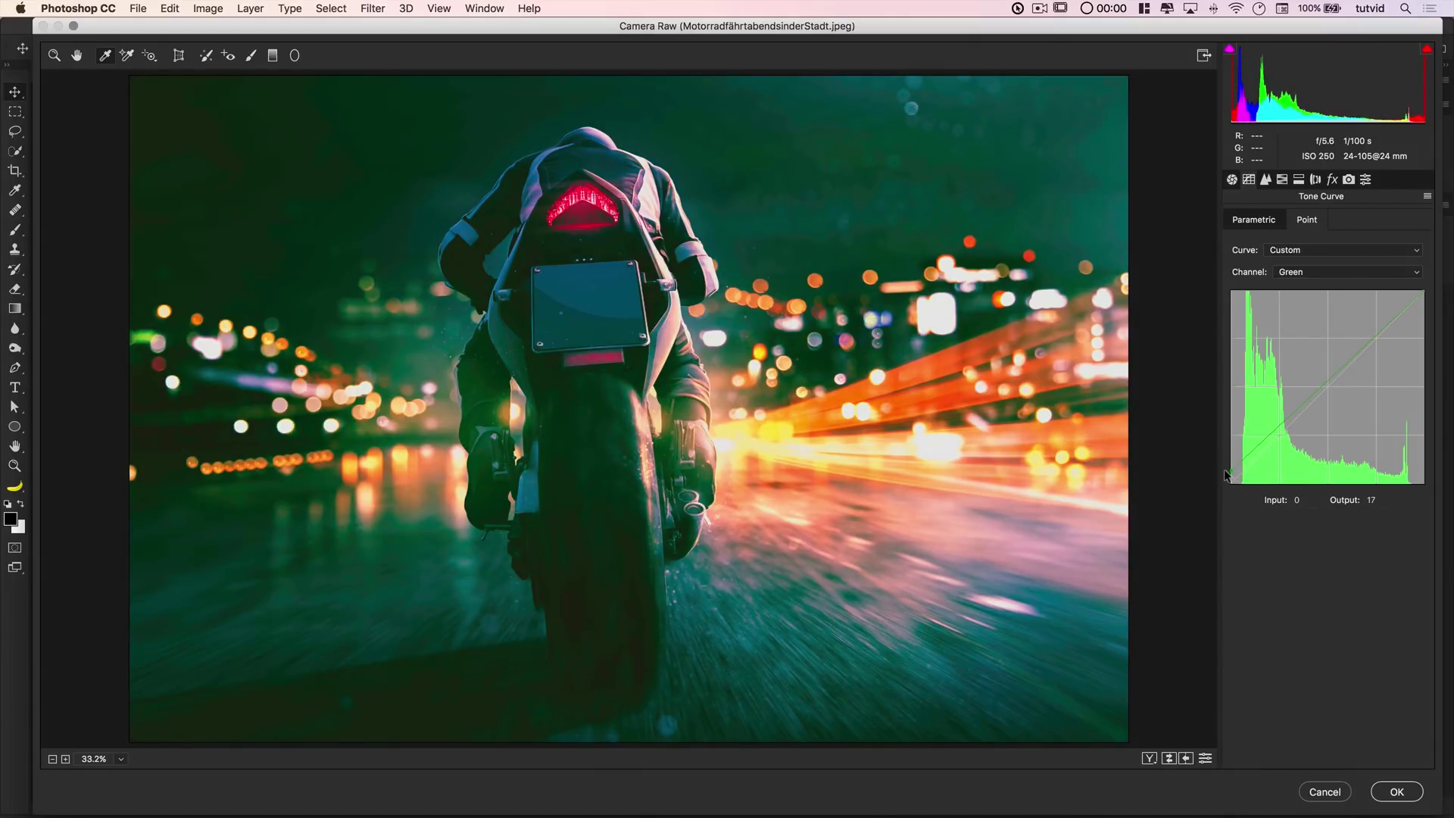
left_click(1281, 428)
left_click_drag(1281, 428, 1289, 440)
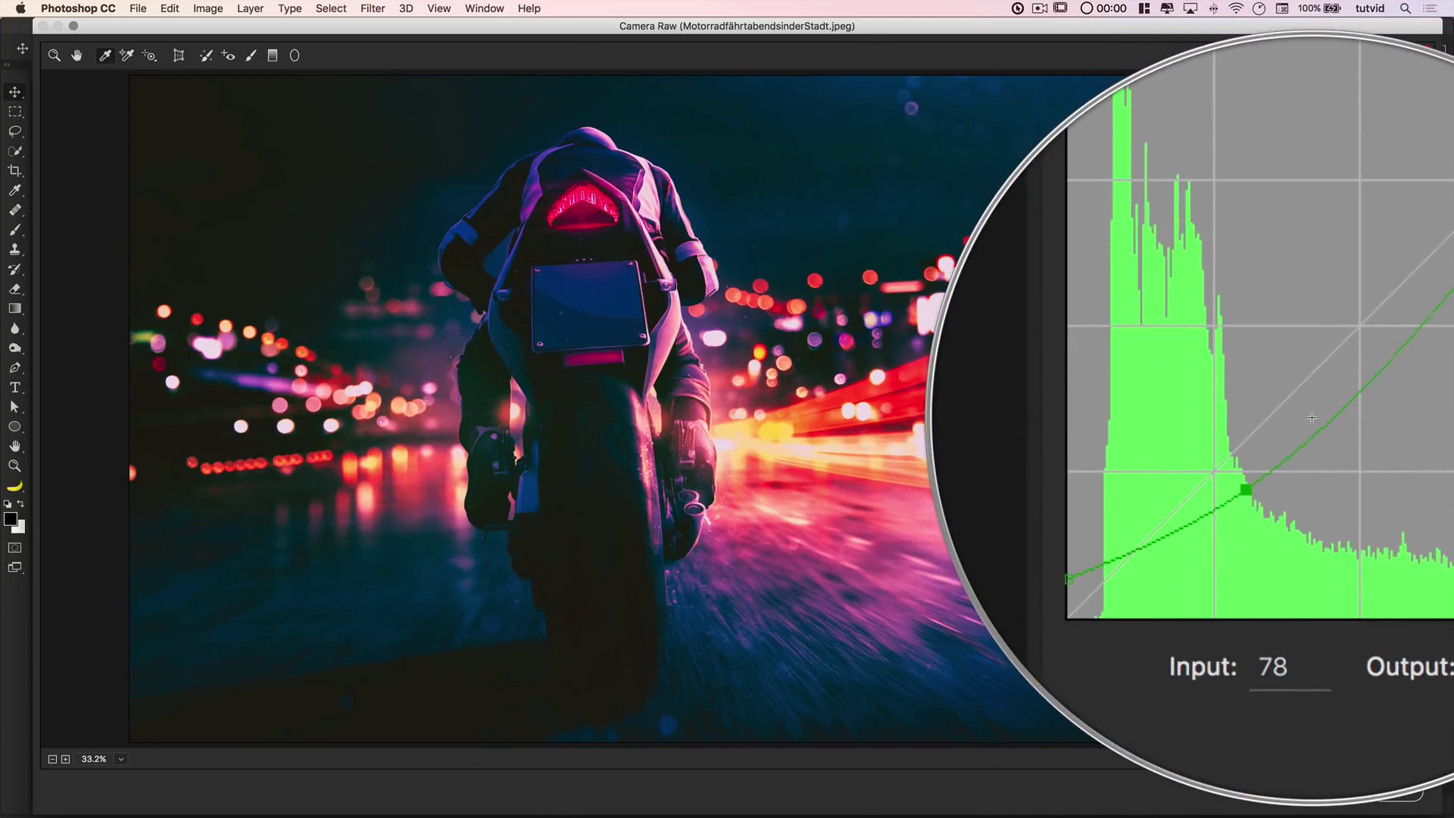
left_click(1328, 388)
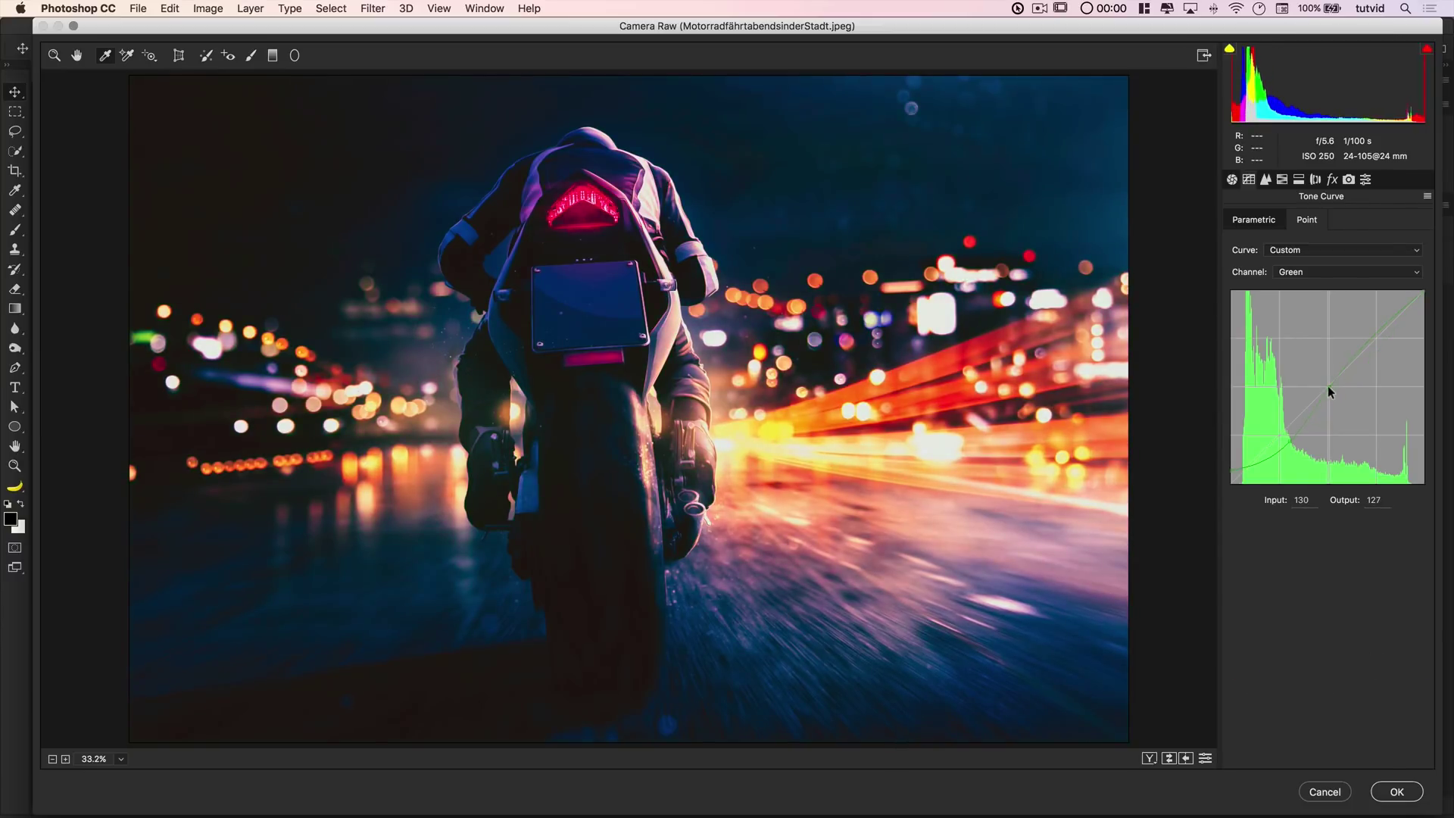
Refine the Green curve's shadow point to 74/58 and lower its white point, with a highlight point at 213/216
left_click(1289, 441)
left_click_drag(1289, 441, 1286, 440)
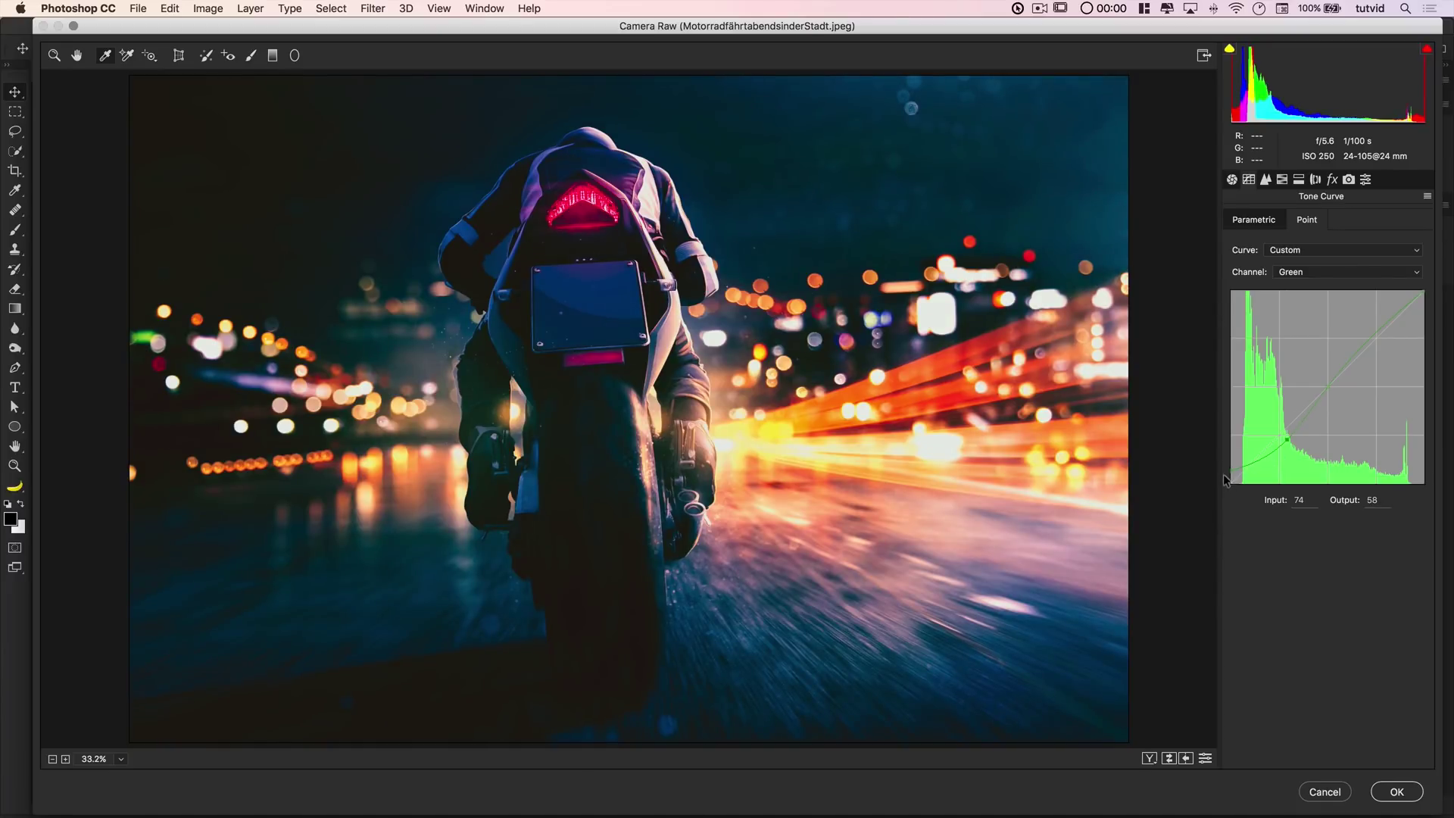
left_click_drag(1229, 471, 1226, 474)
left_click(1415, 296)
left_click_drag(1424, 292, 1391, 318)
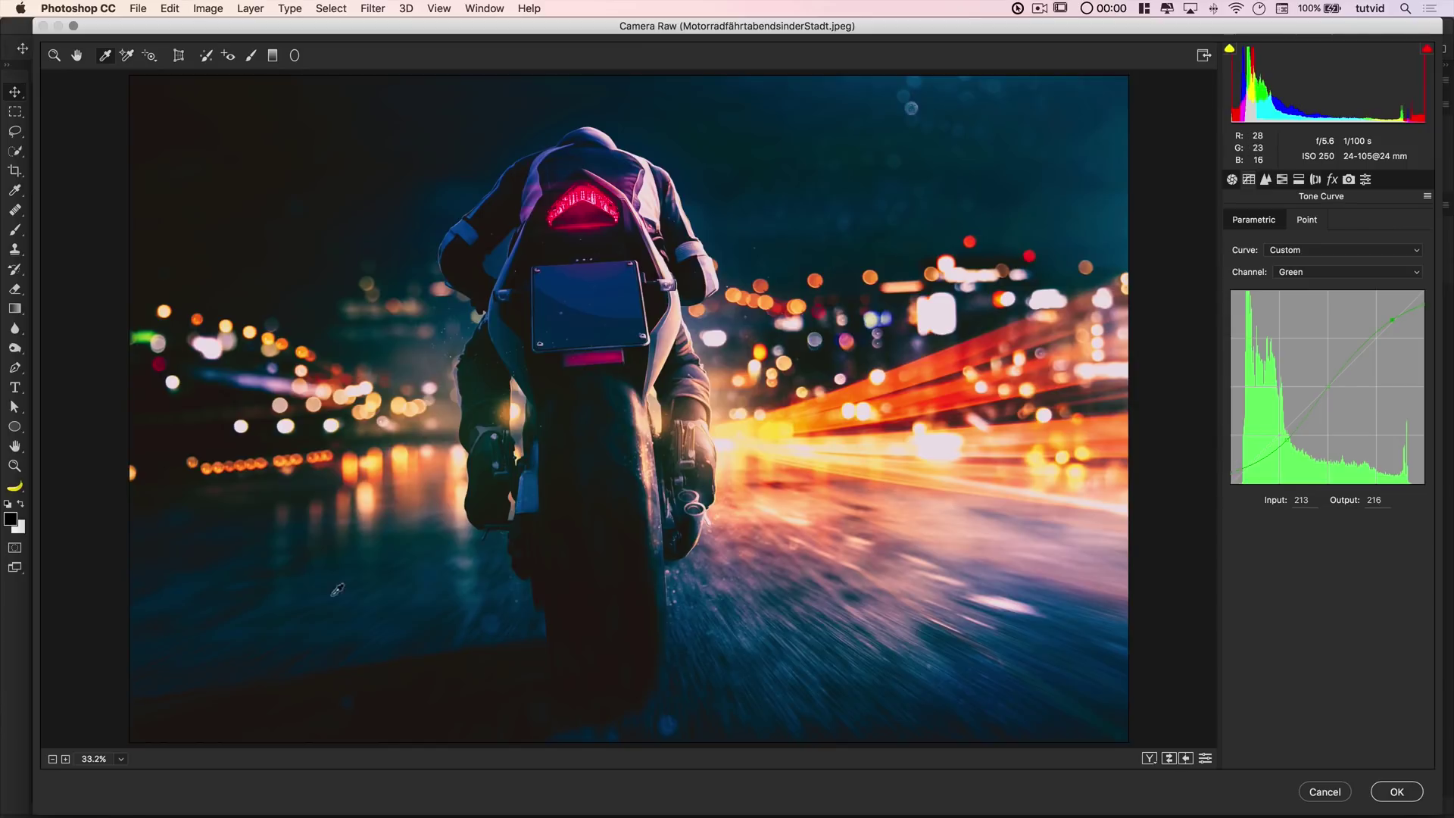
Shape the Blue point curve into an S with black output 30, lowered shadows, and highlight points at 158/169 and 203/218
left_click(1316, 274)
left_click(1305, 280)
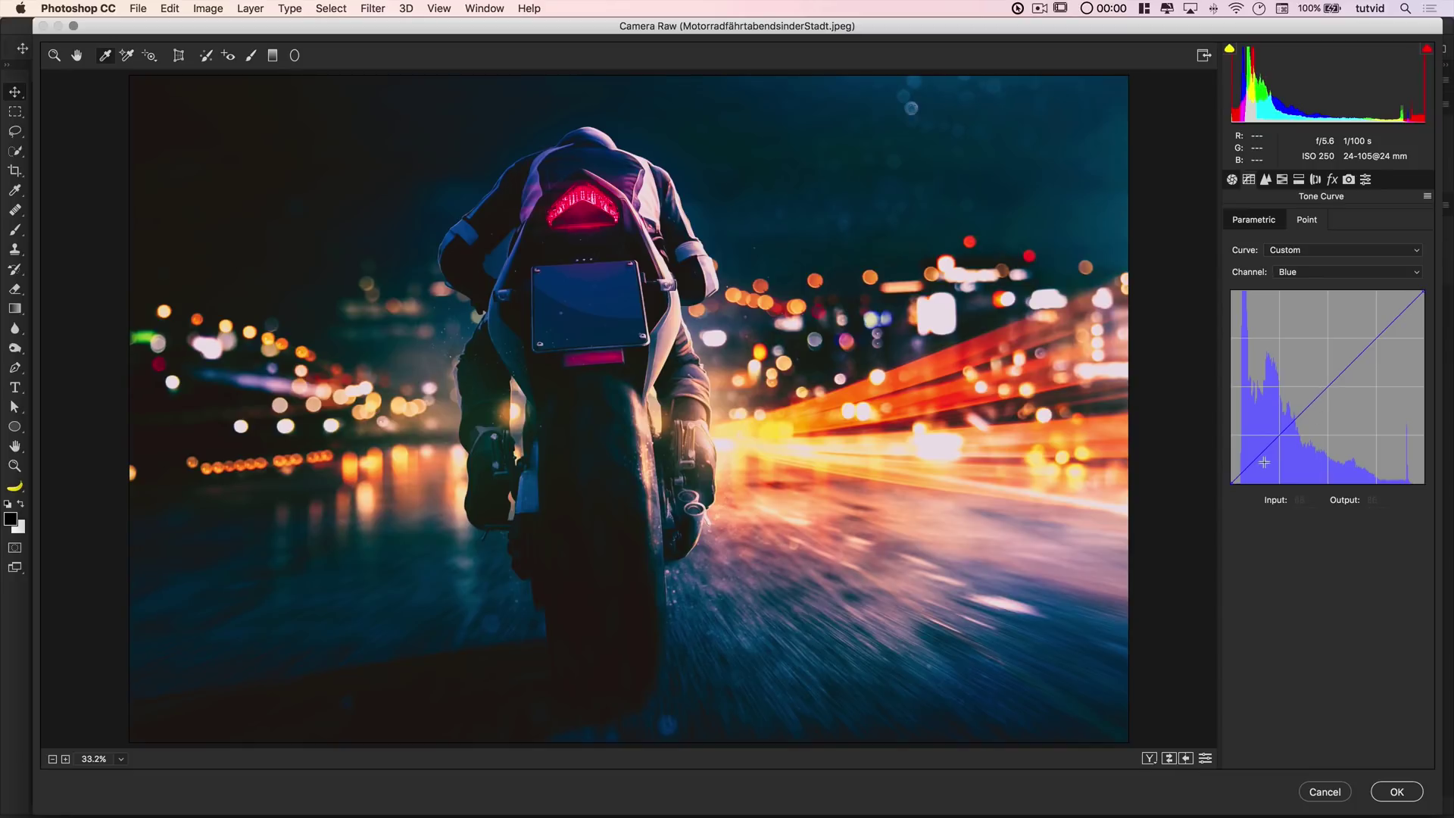
left_click_drag(1231, 483, 1229, 465)
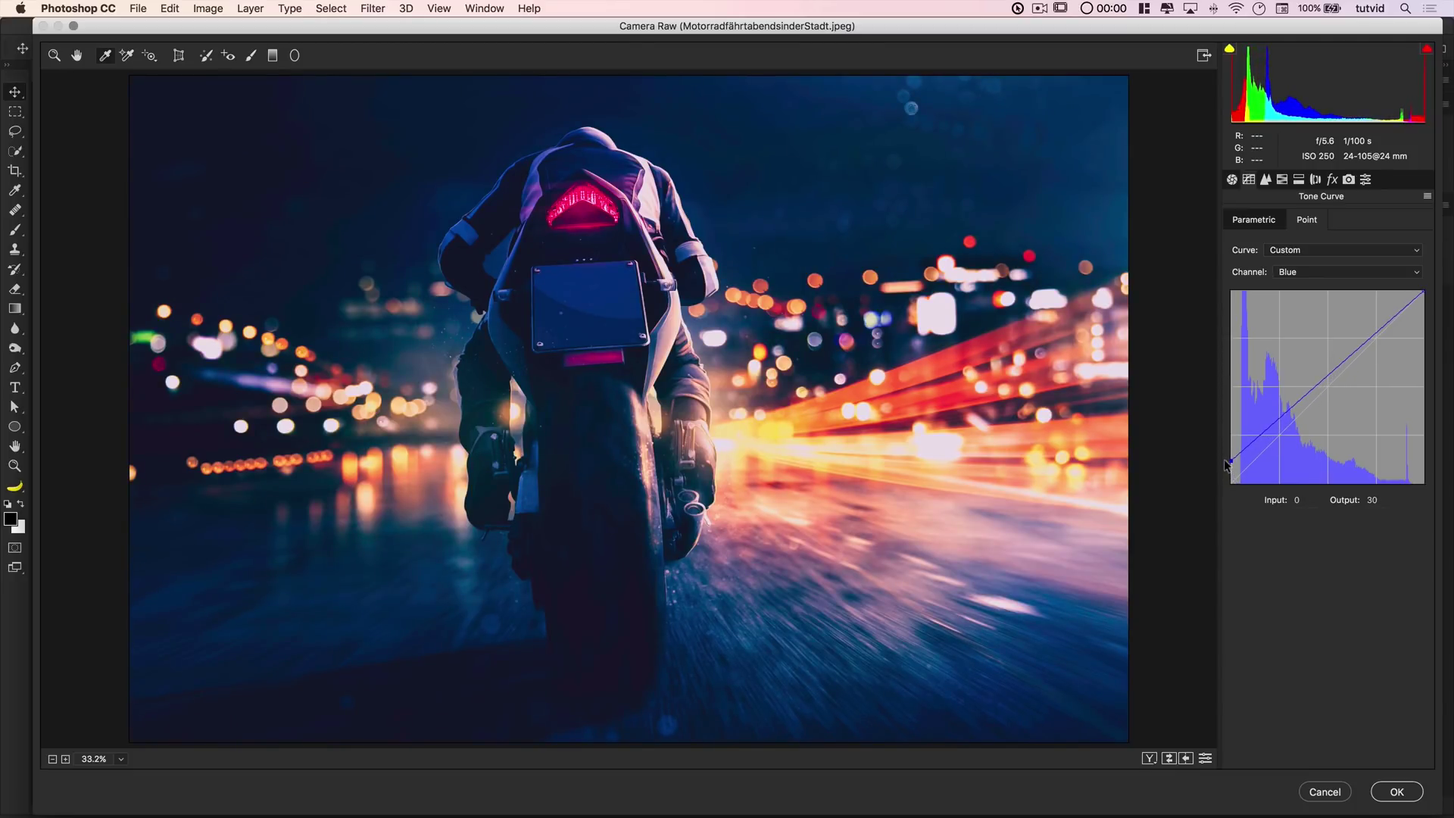
left_click_drag(1256, 447, 1259, 461)
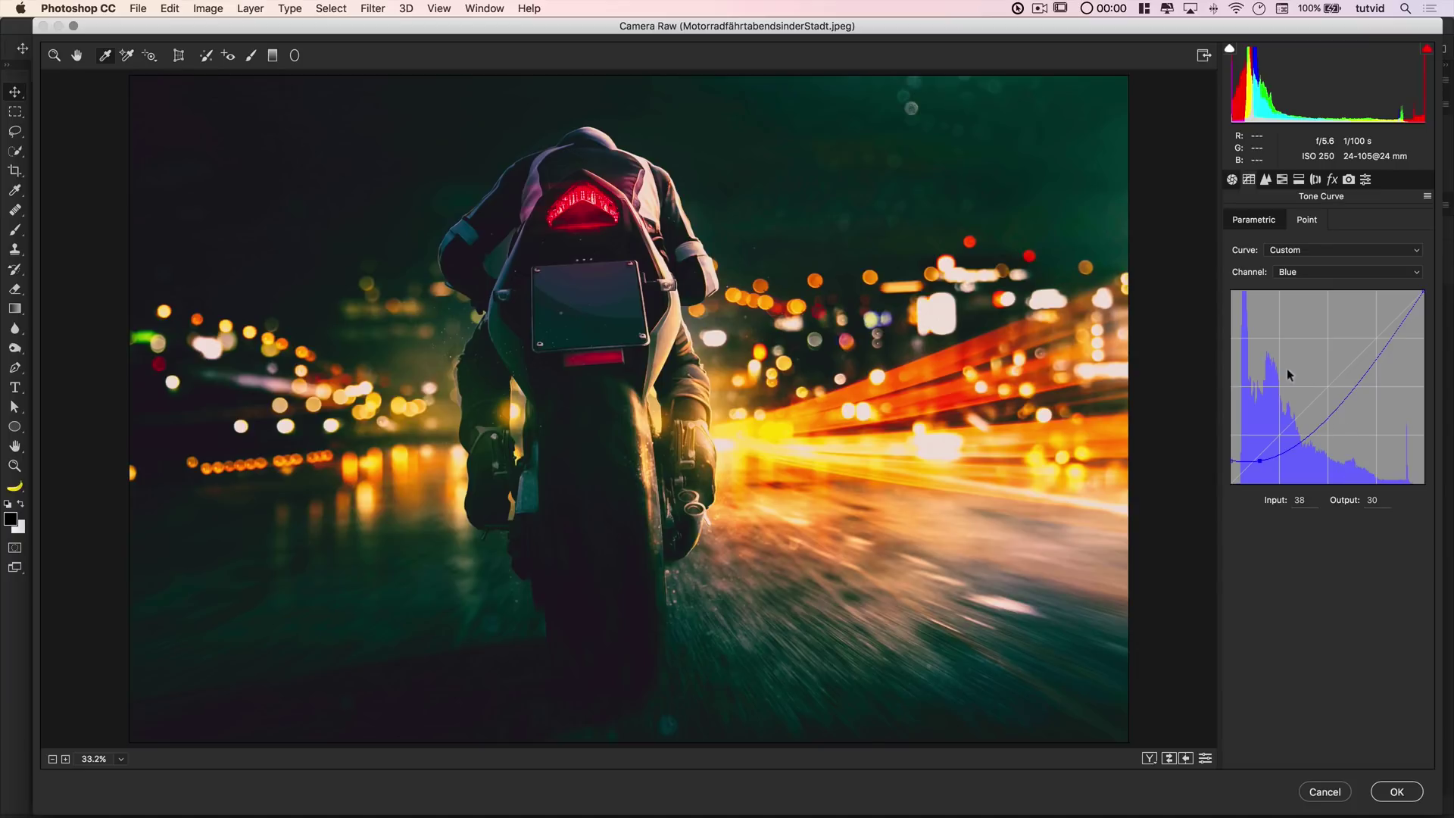
left_click_drag(1260, 462, 1312, 405)
left_click_drag(1368, 361, 1352, 360)
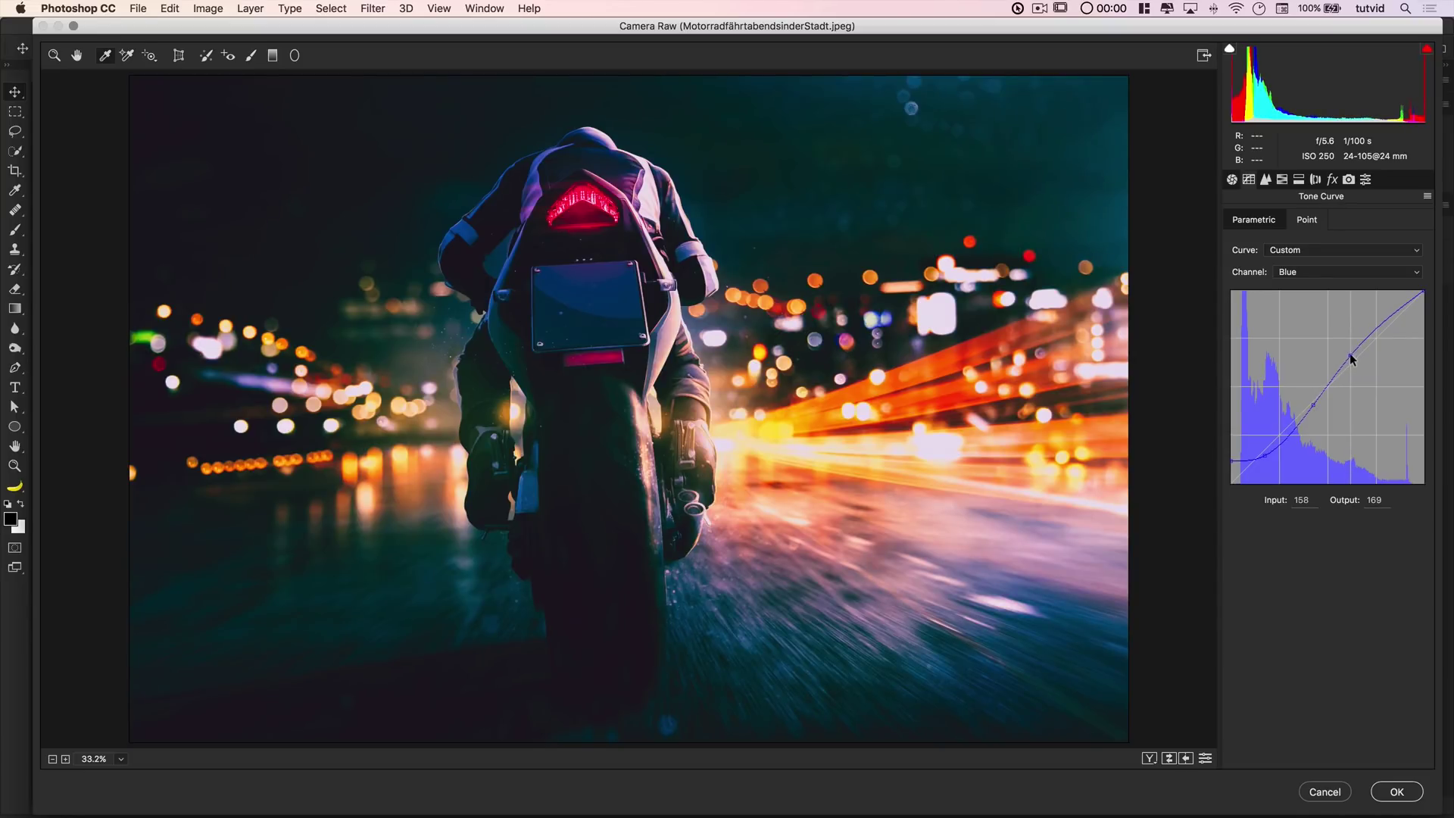
left_click(1385, 319)
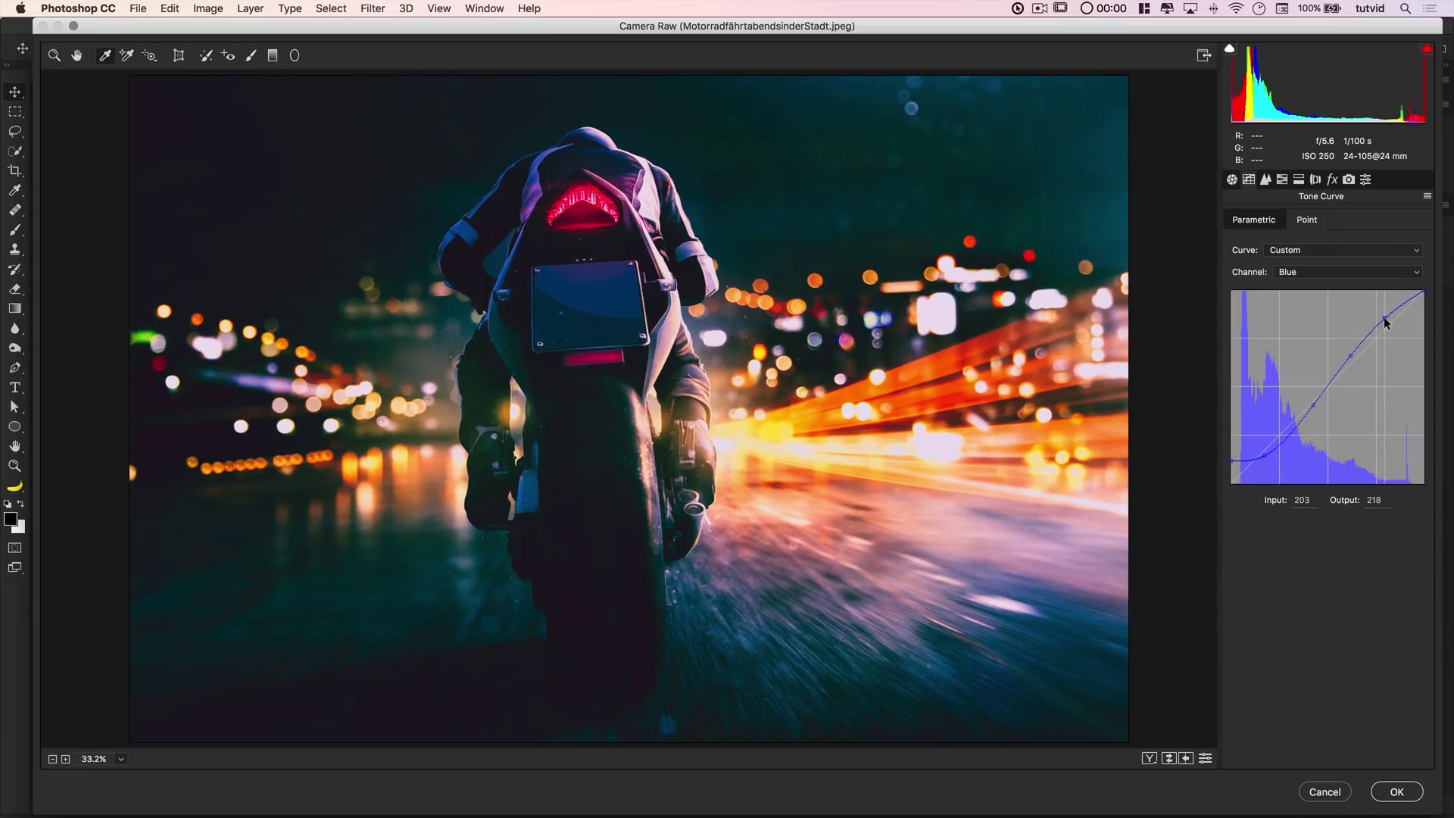
Lower the white point of the Blue channel's point curve
left_click_drag(1423, 294, 1427, 303)
Set the HSL hues to Reds -25, Oranges +13, Yellows -14, Greens -48, Aquas +17, Blues +20, Purples -2 and Magentas +24
left_click(1284, 179)
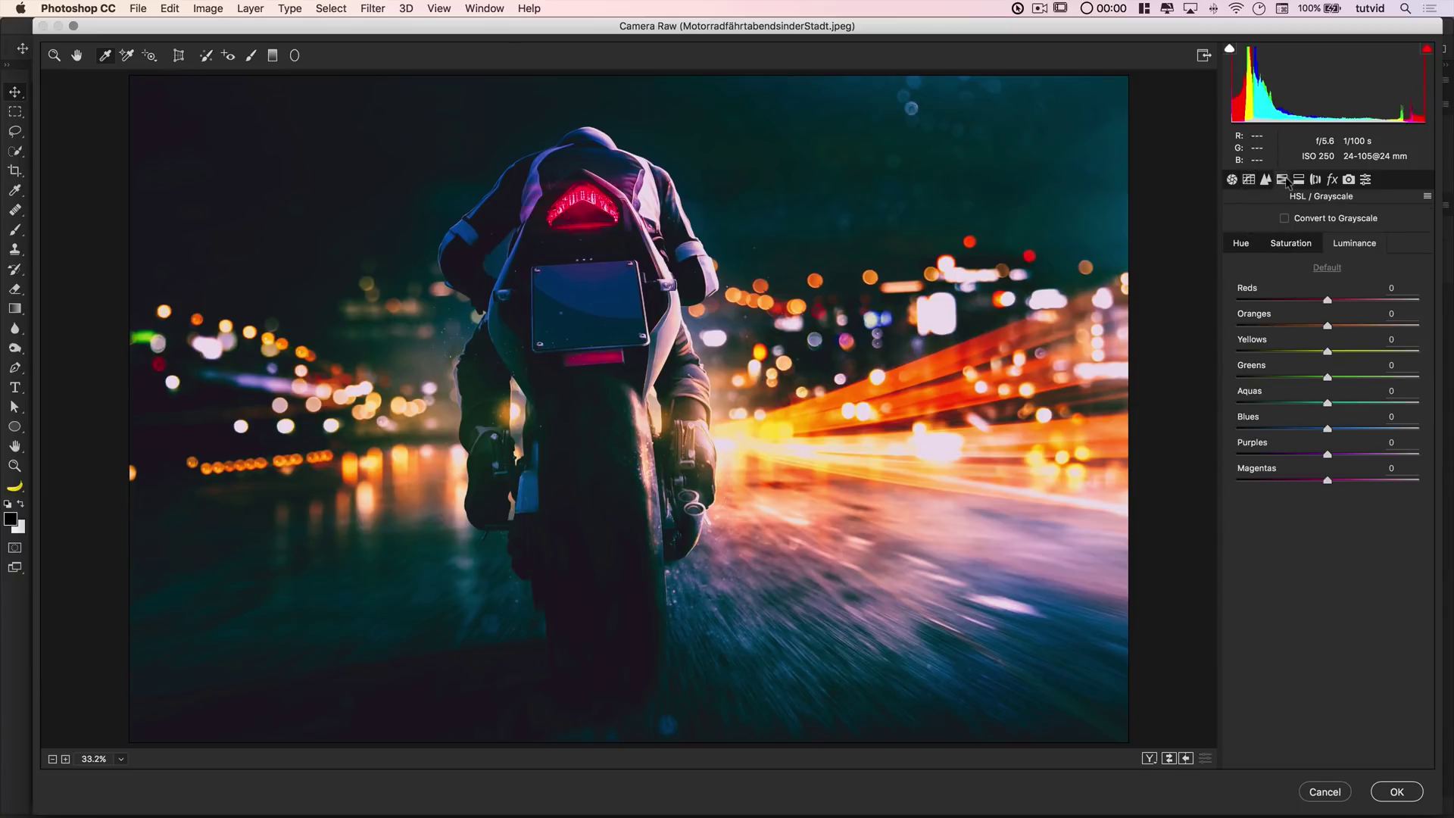
left_click(1239, 246)
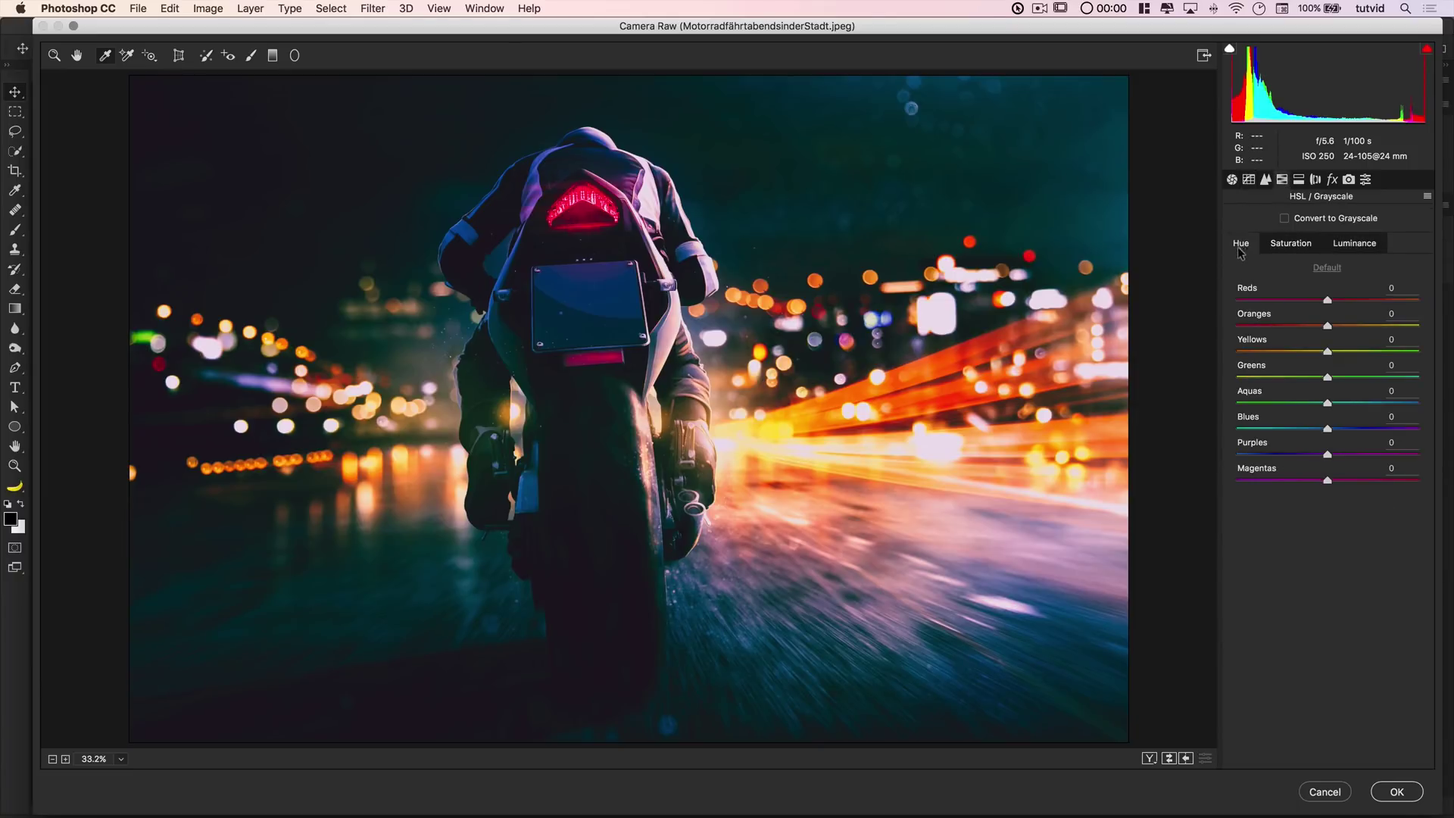
left_click_drag(1328, 302, 1298, 301)
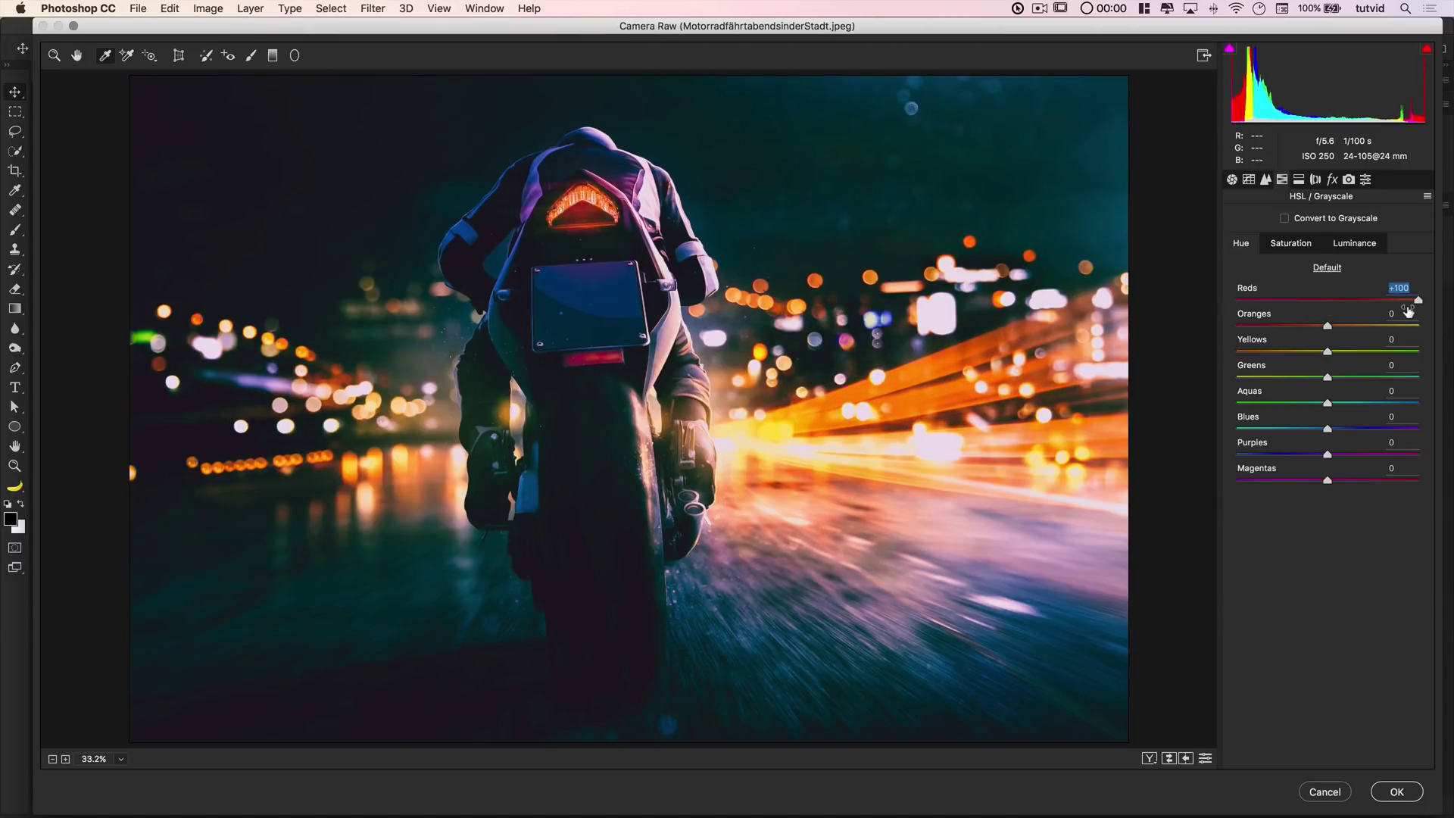
left_click_drag(1290, 298, 1313, 309)
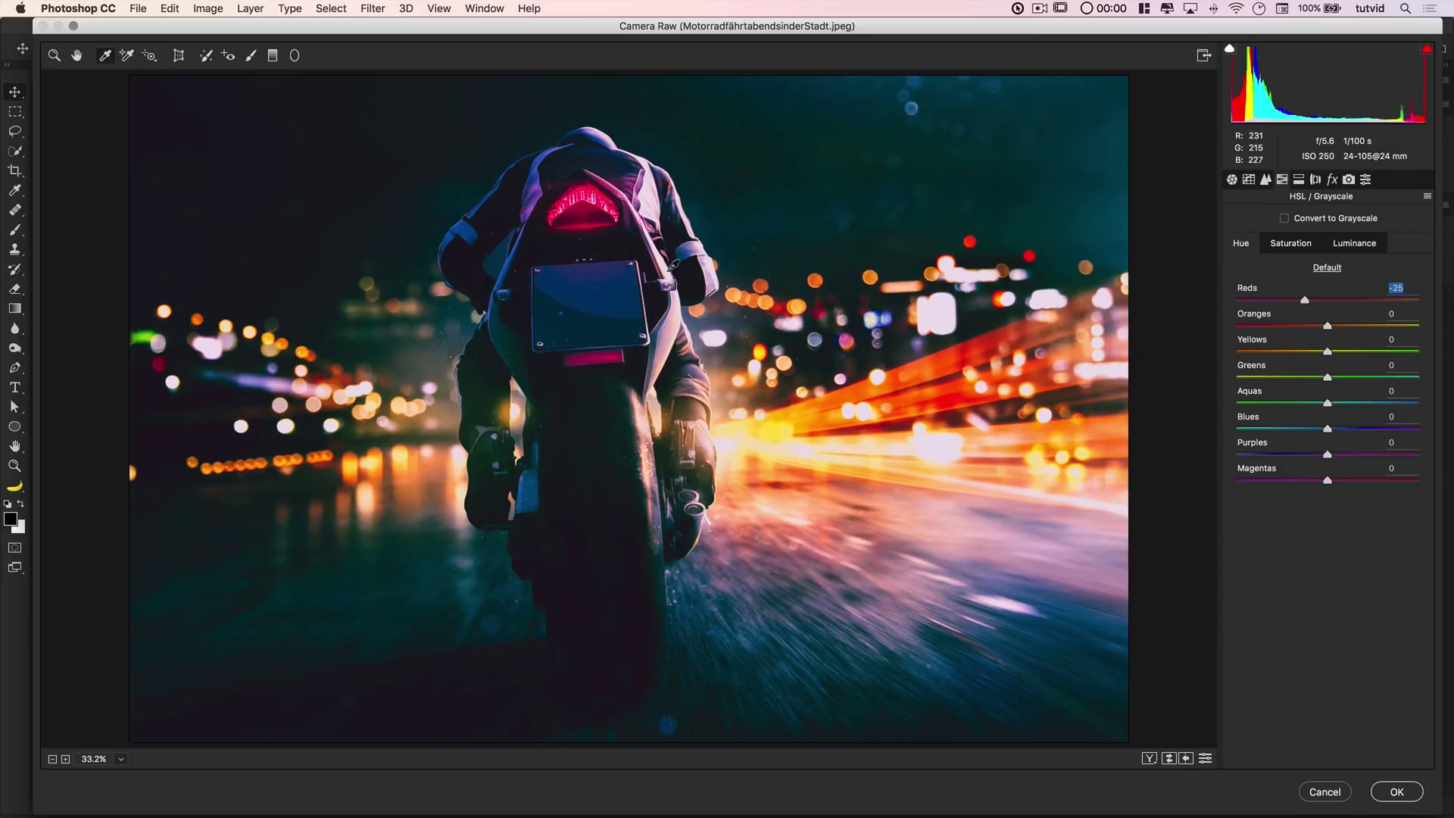
left_click_drag(1329, 327, 1338, 329)
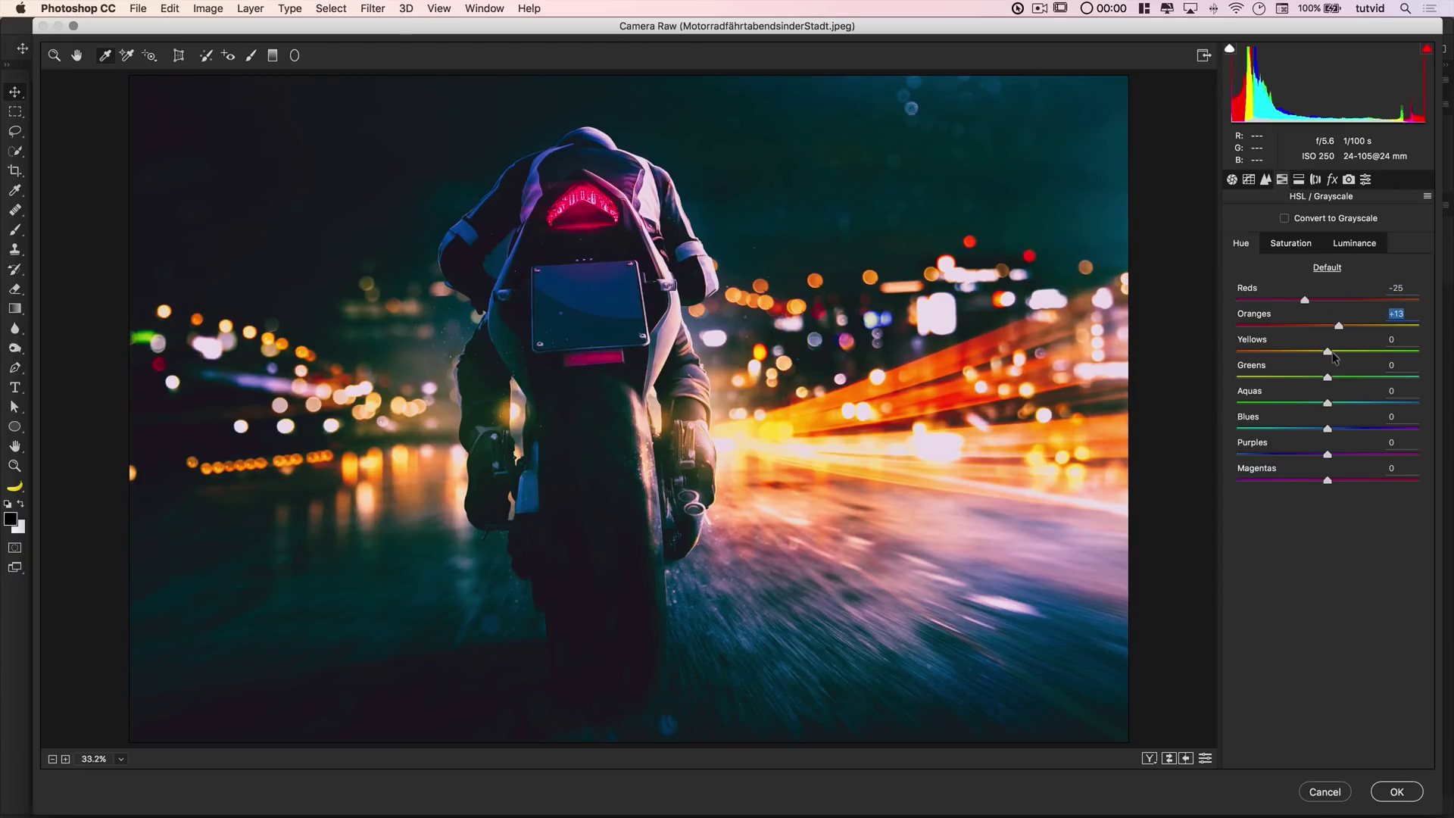
left_click_drag(1327, 353, 1283, 377)
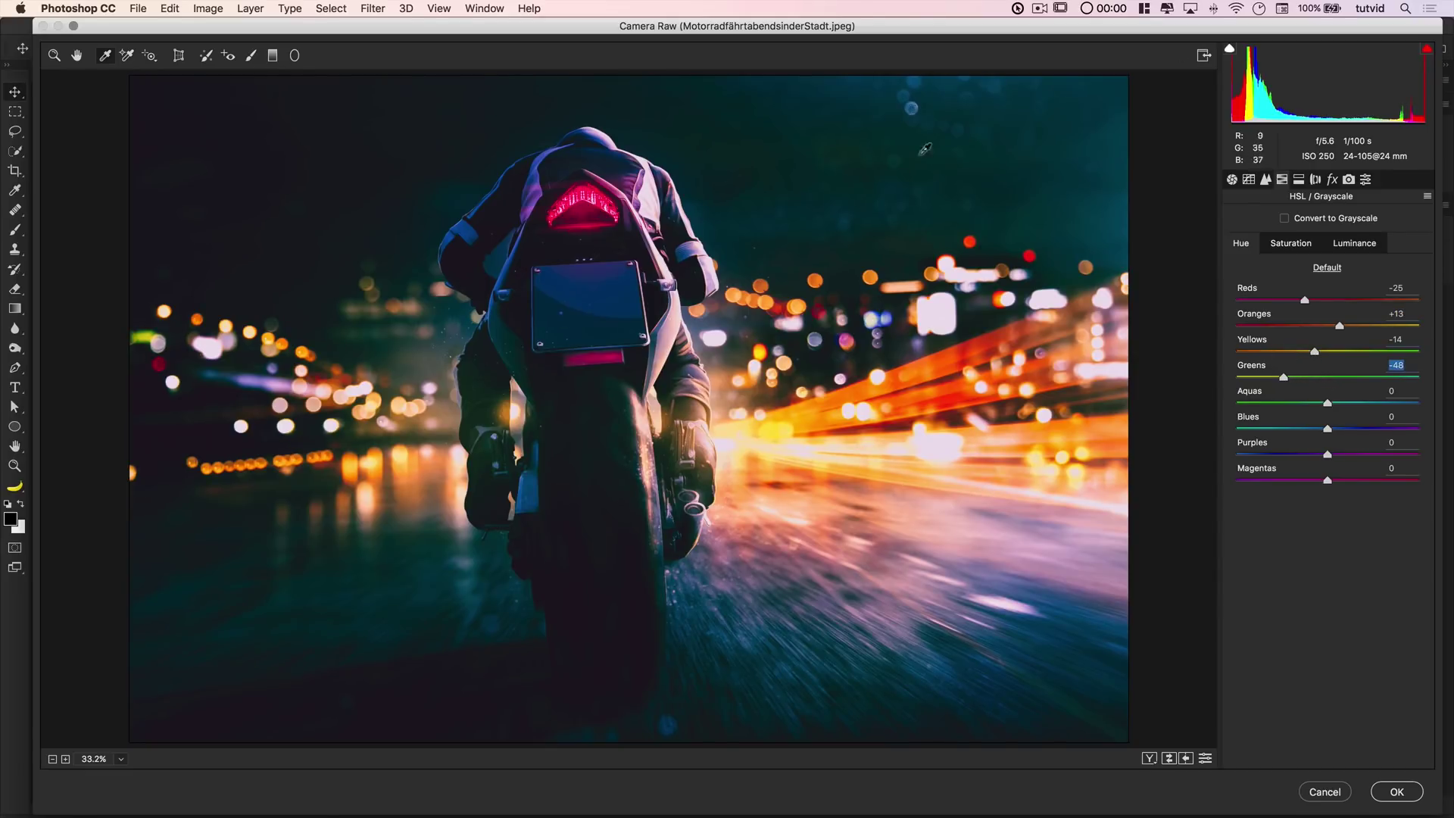
left_click_drag(1327, 403, 1351, 481)
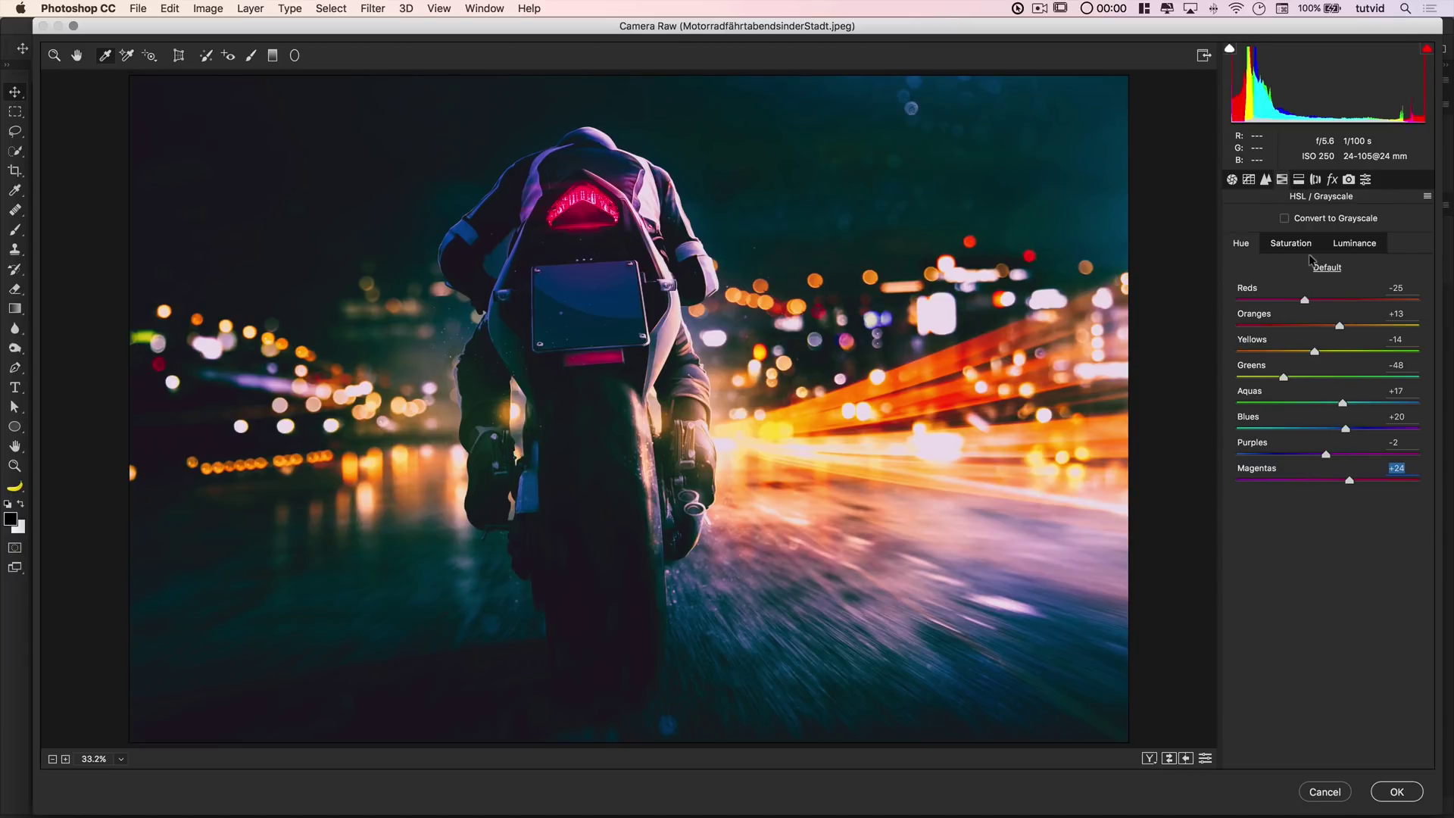
In the HSL saturation adjustments, set Reds to -10, Oranges to -20 and Yellows to -30
left_click(1371, 247)
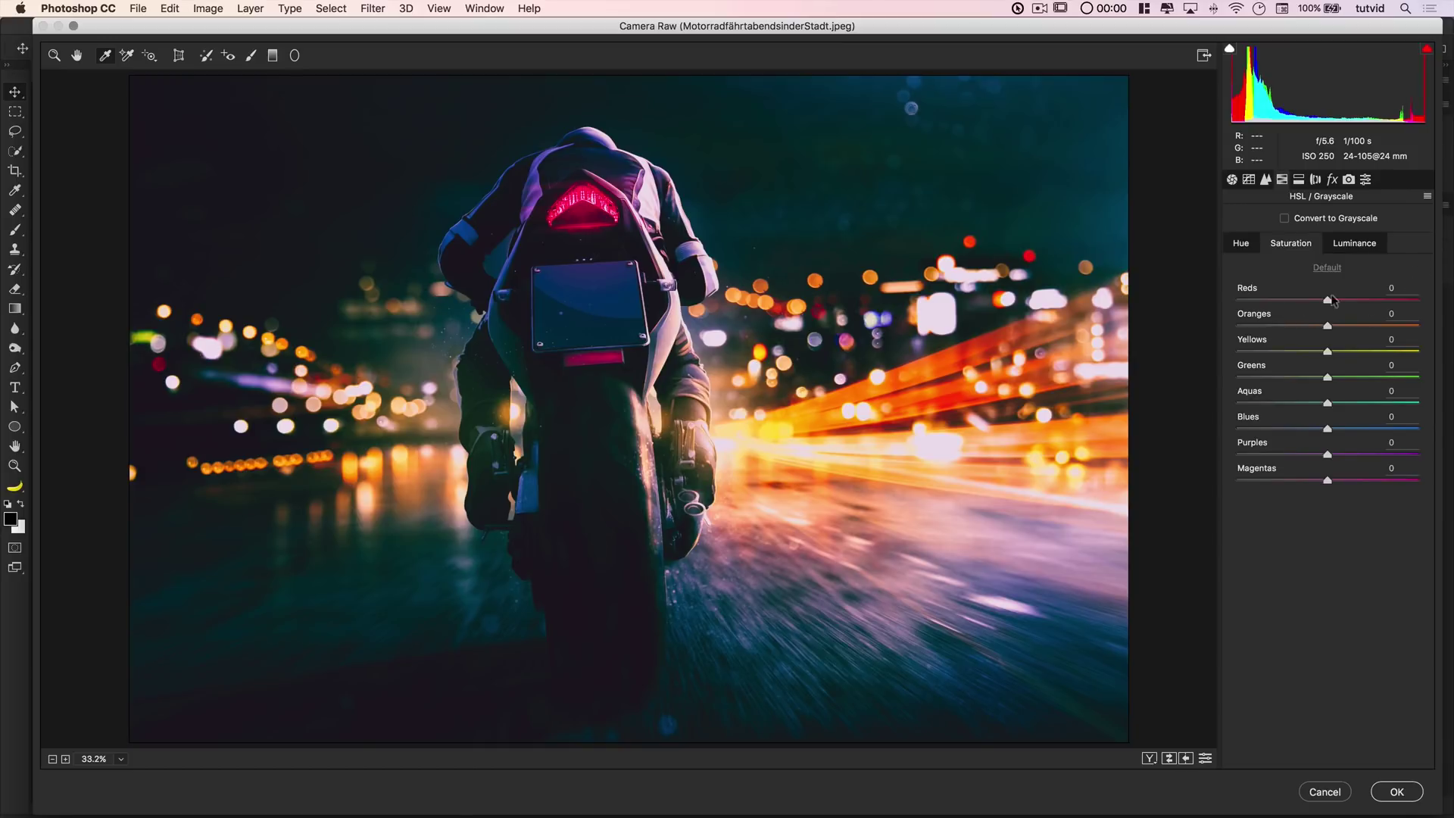
type("-10")
key("Tab")
key("shift+Down")
key("shift+Down")
key("Tab")
key("shift+Down")
key("shift+Down")
key("shift+Down")
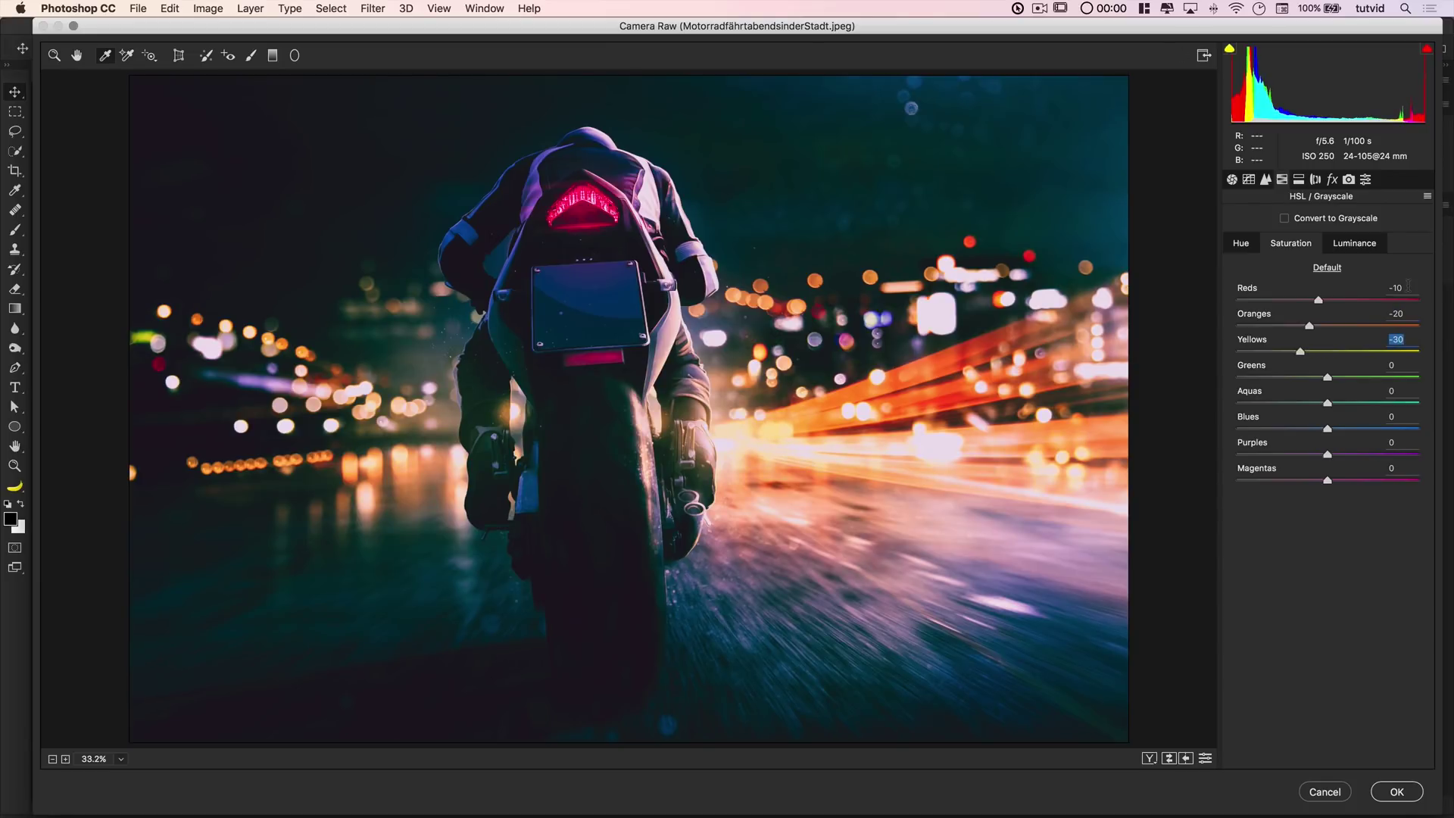
Reduce the HSL saturation of Greens to -20, Aquas to -50 and Blues to -70
key("Tab")
key("shift+Down")
key("shift+Down")
key("Tab")
key("shift+Down")
key("shift+Down")
key("shift+Down")
key("Tab")
key("shift+Down")
key("shift+Down")
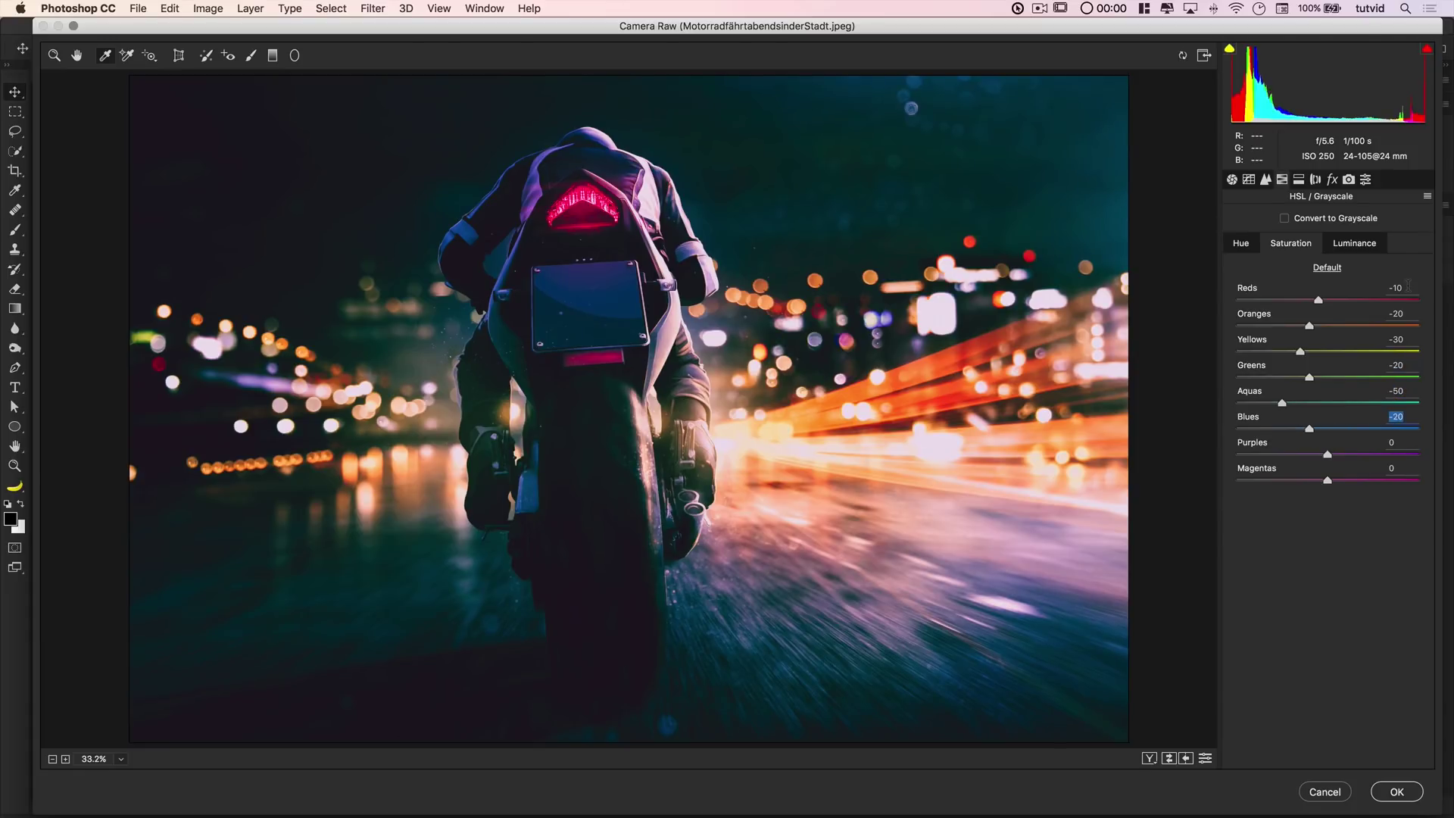
key("shift+Down")
key("shift+Down")
key("shift+Down")
Set the HSL saturation of Purples to -40 and lower that of Magentas
key("Tab")
key("shift+Down")
key("shift+Down")
key("shift+Down")
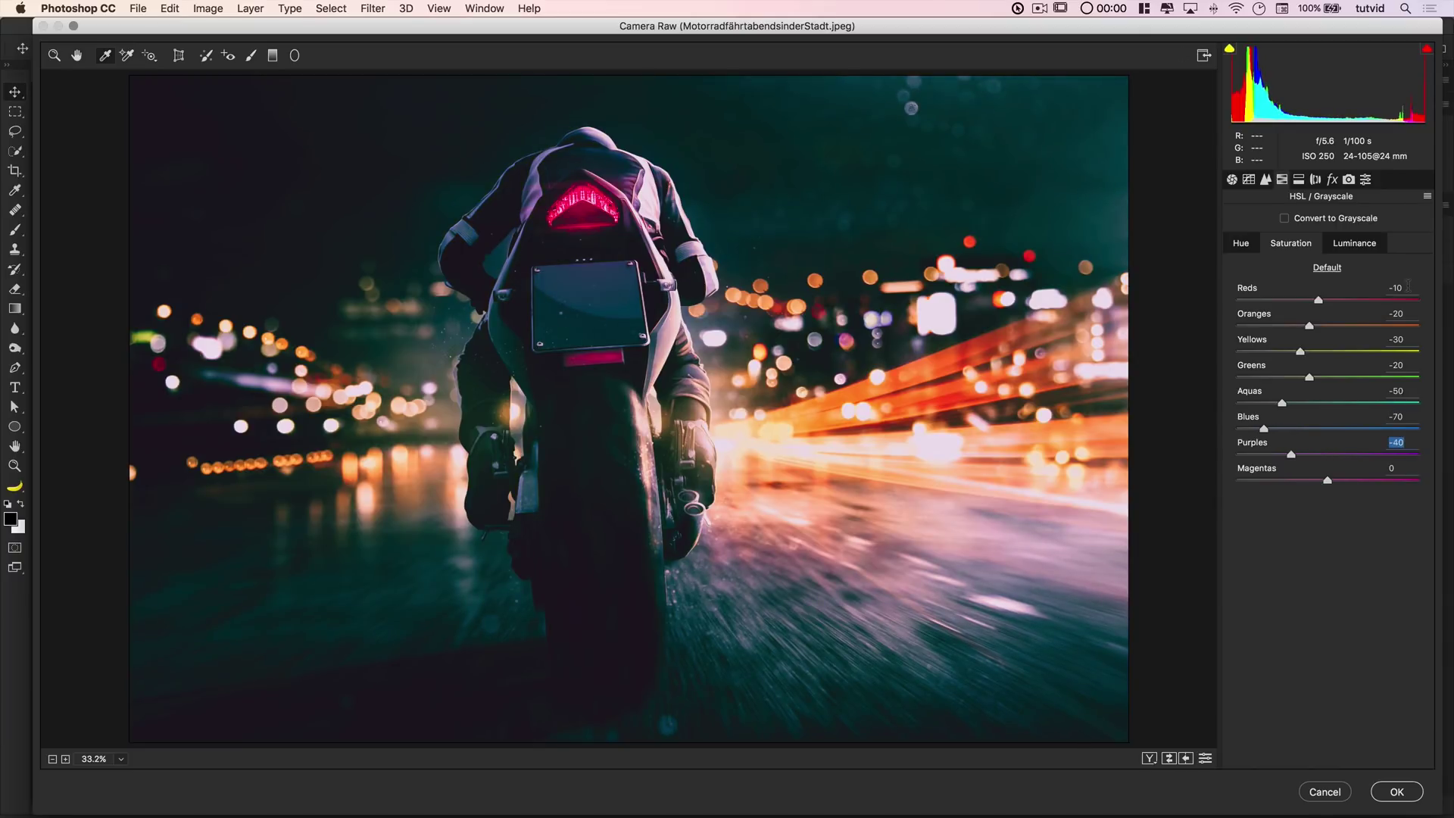
key("Tab")
key("shift+Down")
key("shift+Down")
In the HSL luminance adjustments, set Reds to -10 and Oranges to +30
left_click(1359, 250)
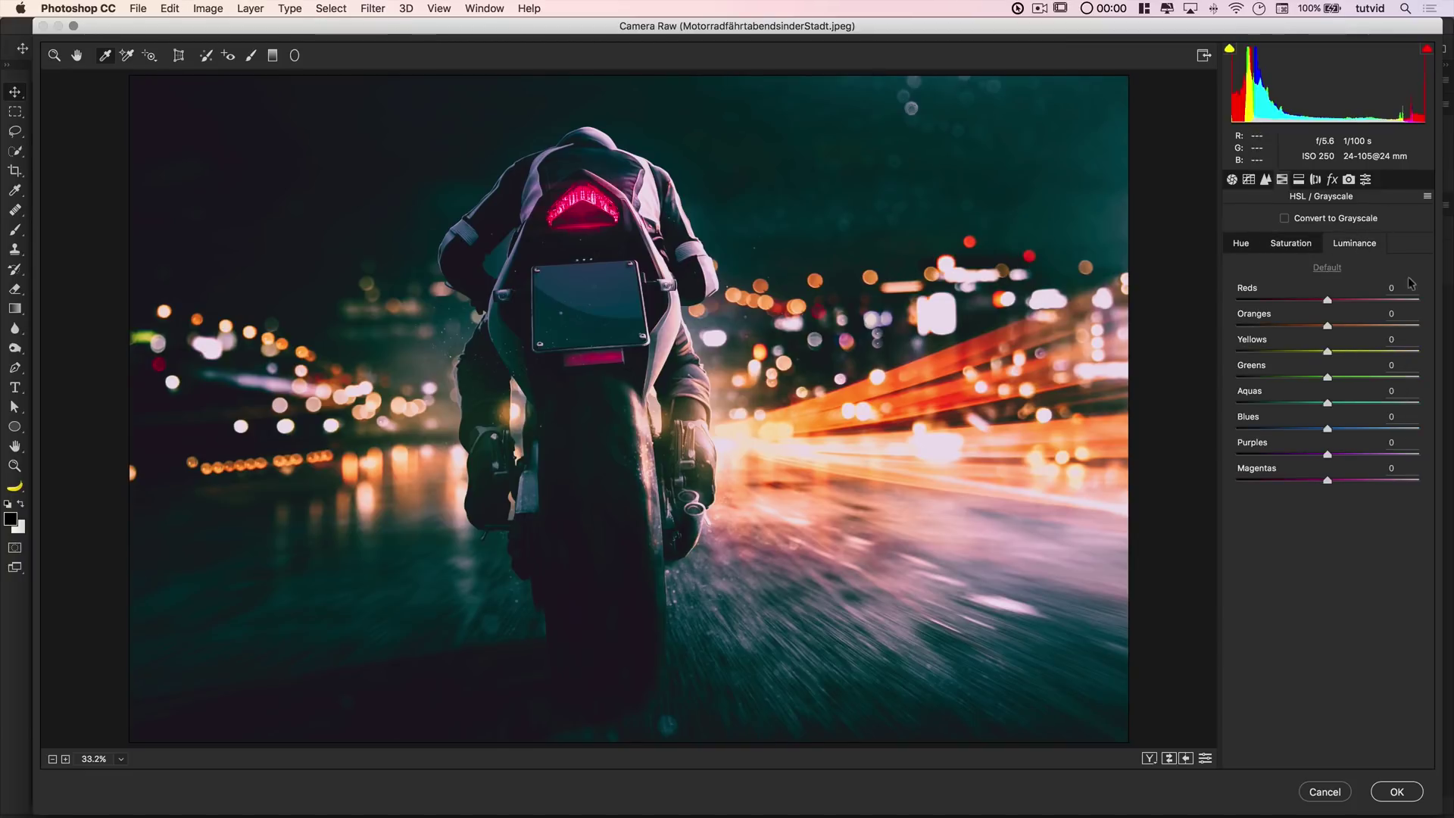
key("shift+Down")
key("Tab")
key("shift+Up")
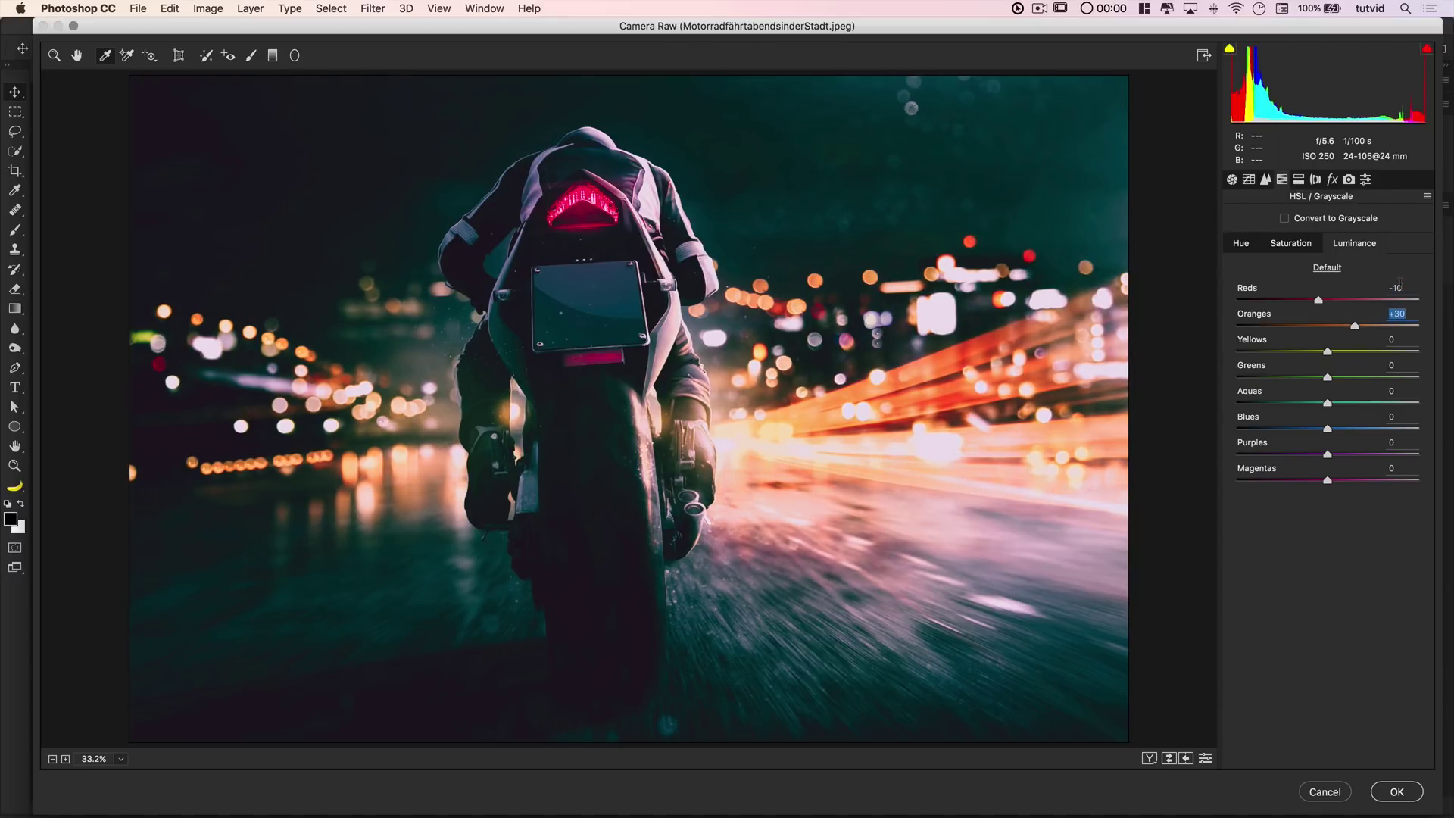
Set the HSL luminance of Aquas to -20 and of Blues to +20
key("Tab")
key("Tab")
key("Tab")
type("-20")
key("Tab")
key("shift+Up")
key("shift+Up")
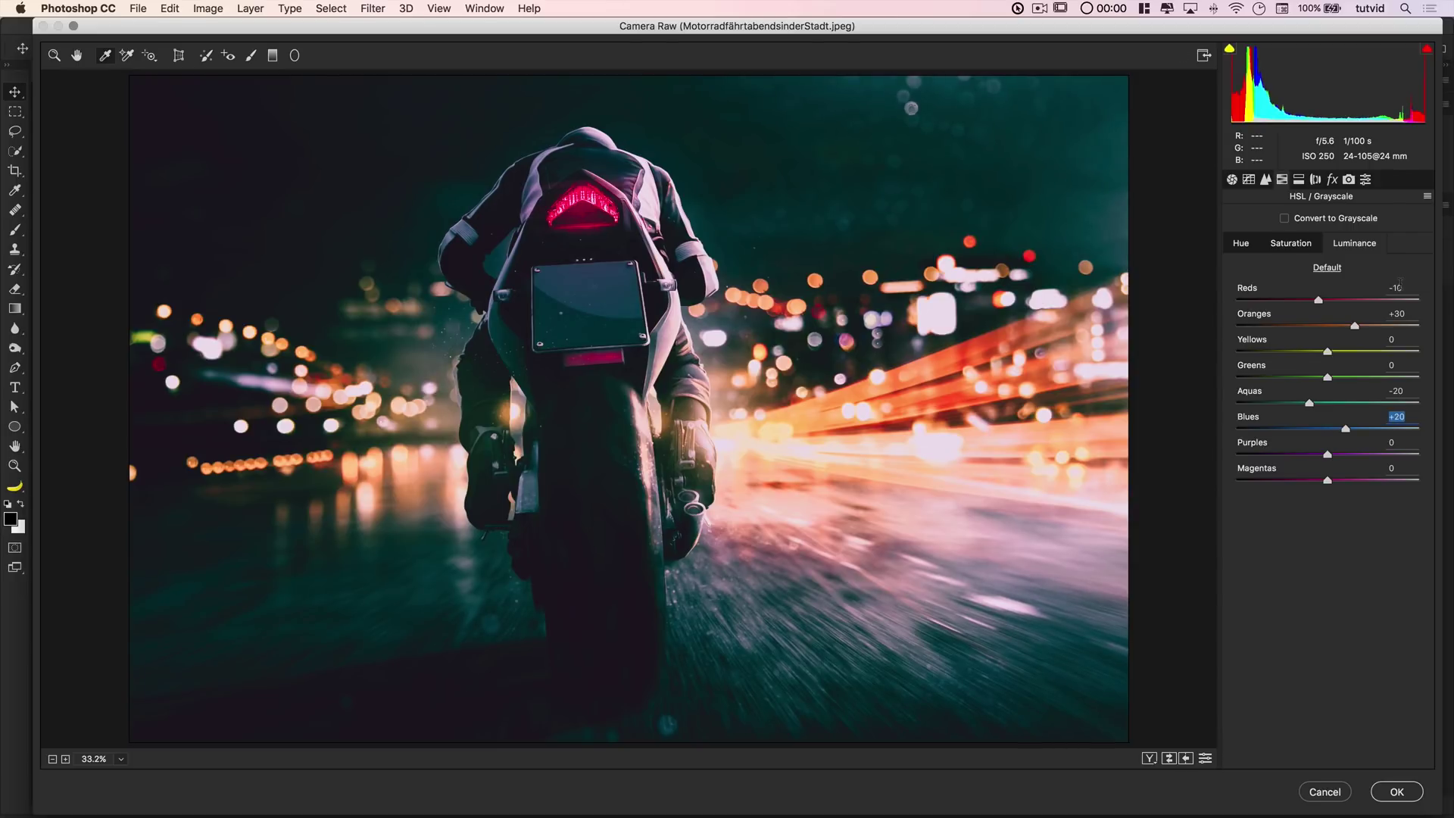
Raise the HSL luminance of Purples to +10 and of Magentas to +40
key("Tab")
key("shift+Up")
key("Tab")
key("shift+Up")
key("shift+Up")
key("shift+Up")
key("shift+Up")
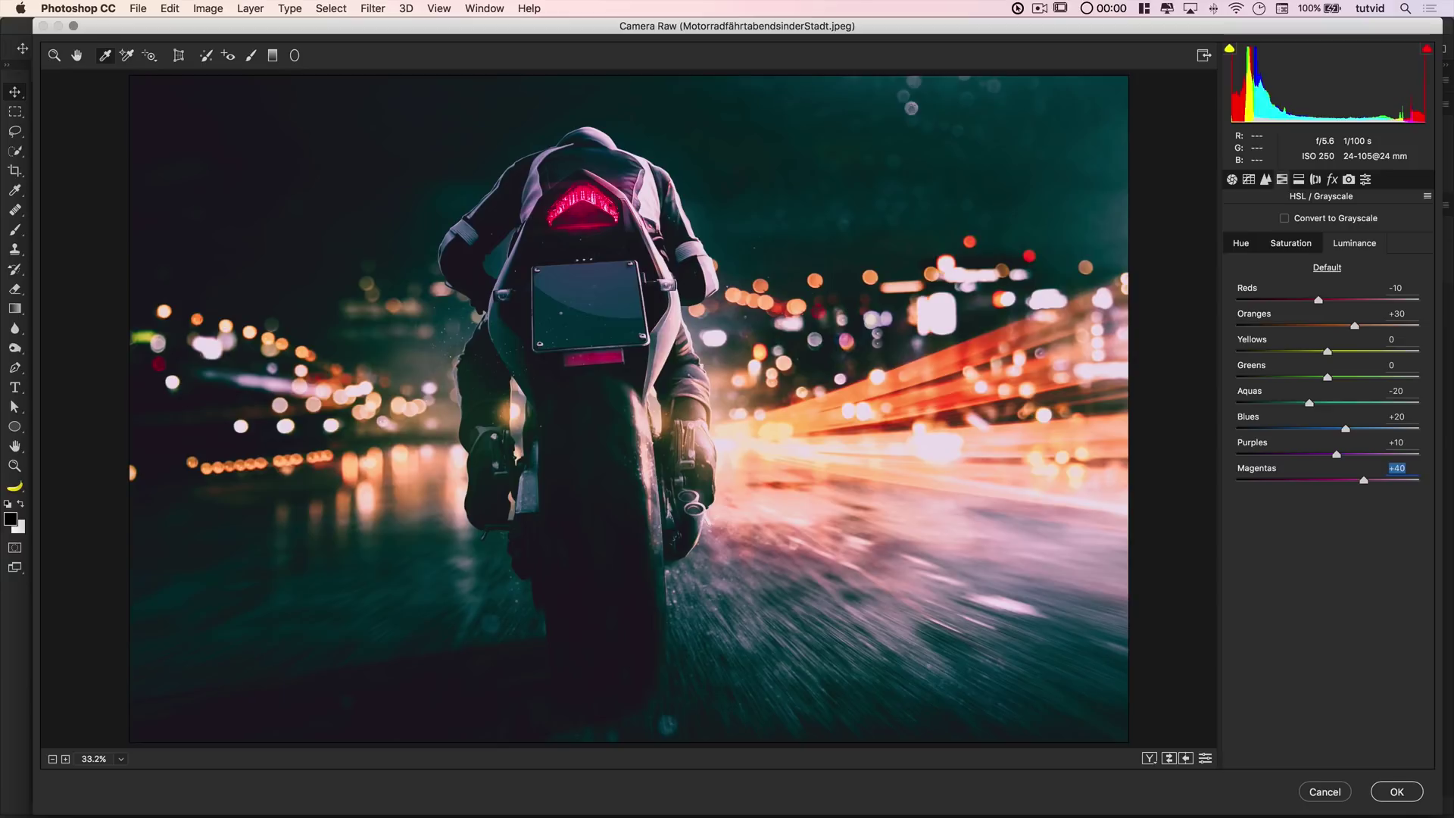
In Camera Calibration, set the shadows tint to +40 and the Red Primary to hue -17 and saturation +25
left_click(1348, 180)
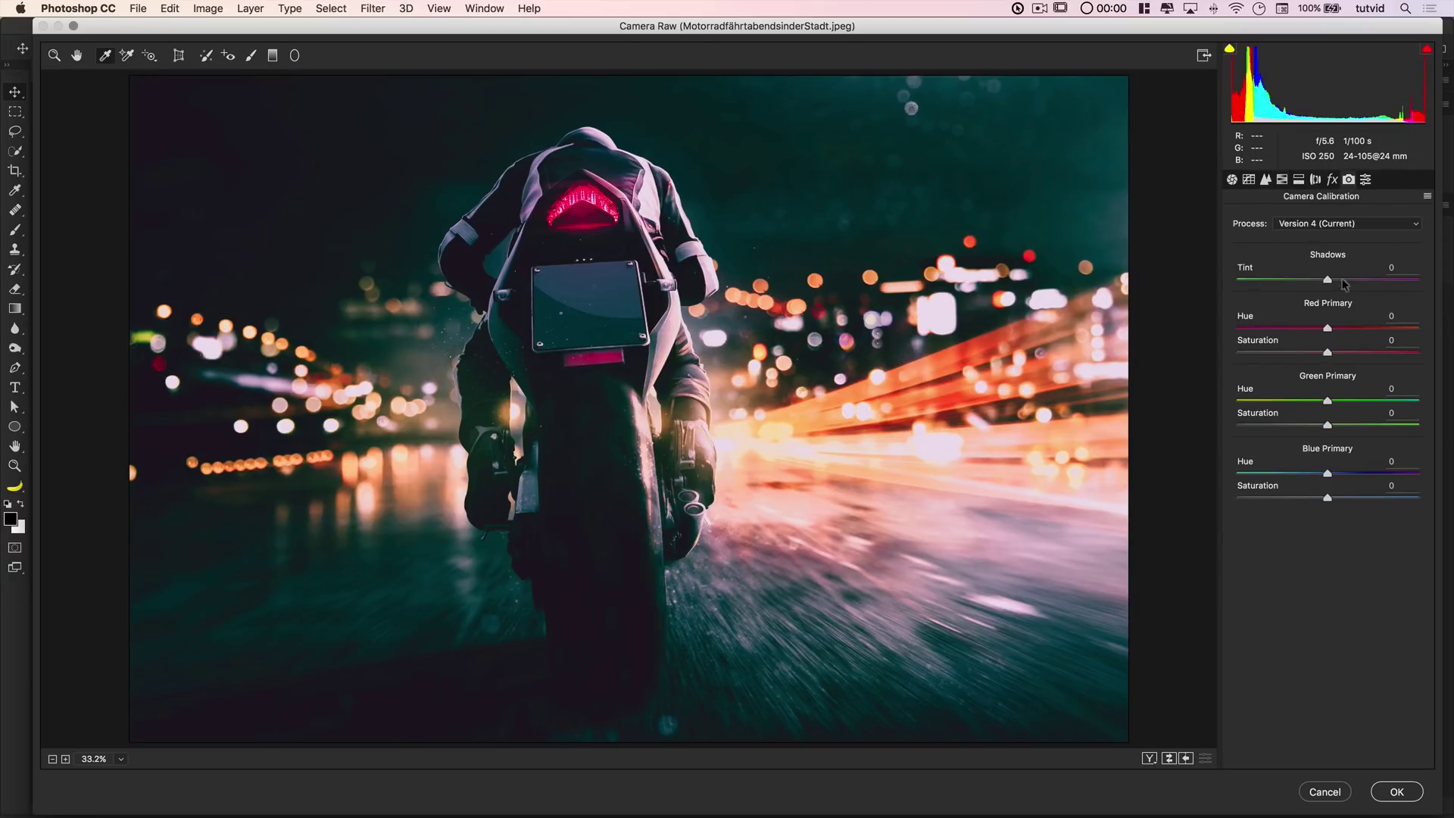
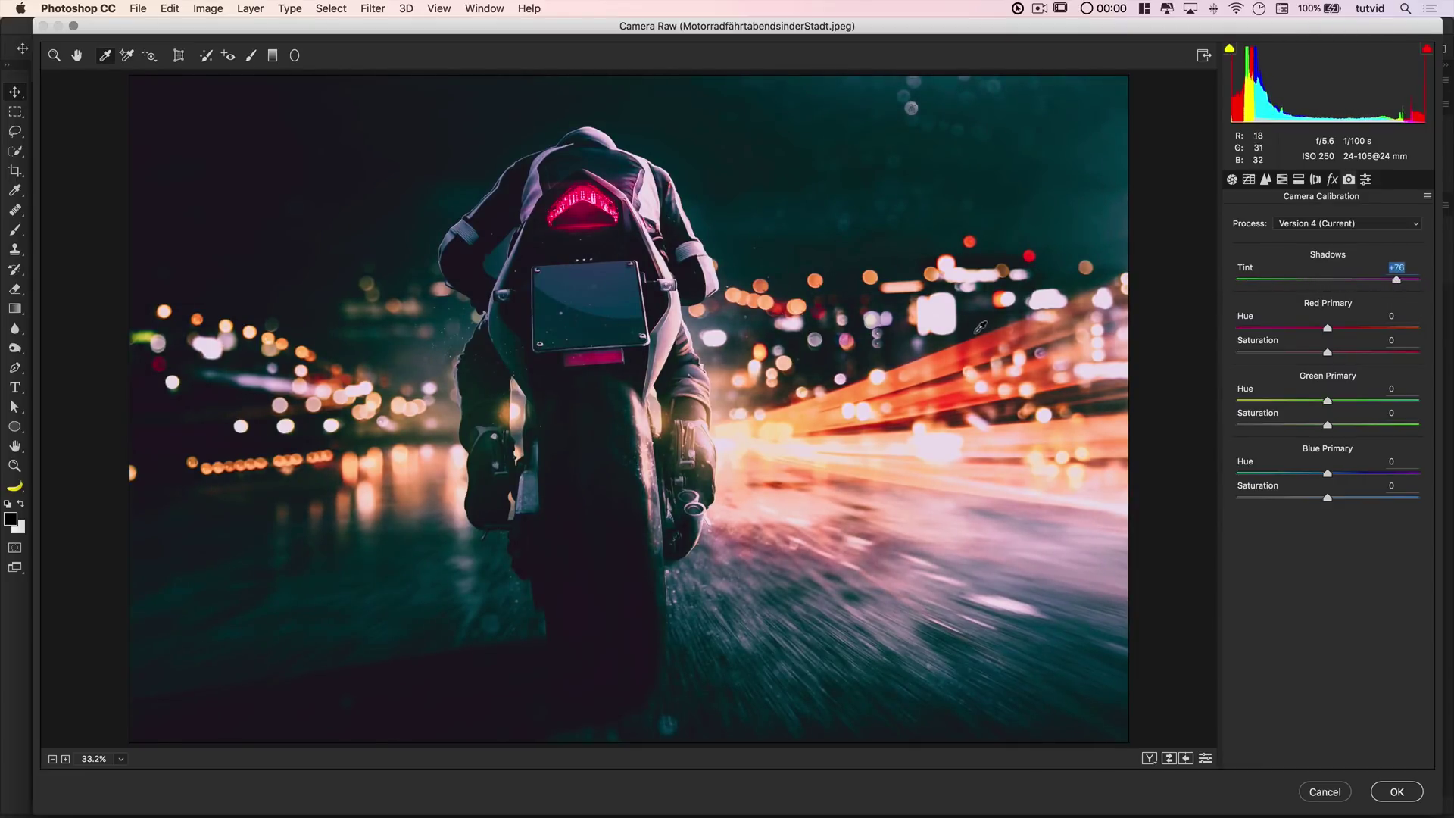
left_click(1397, 267)
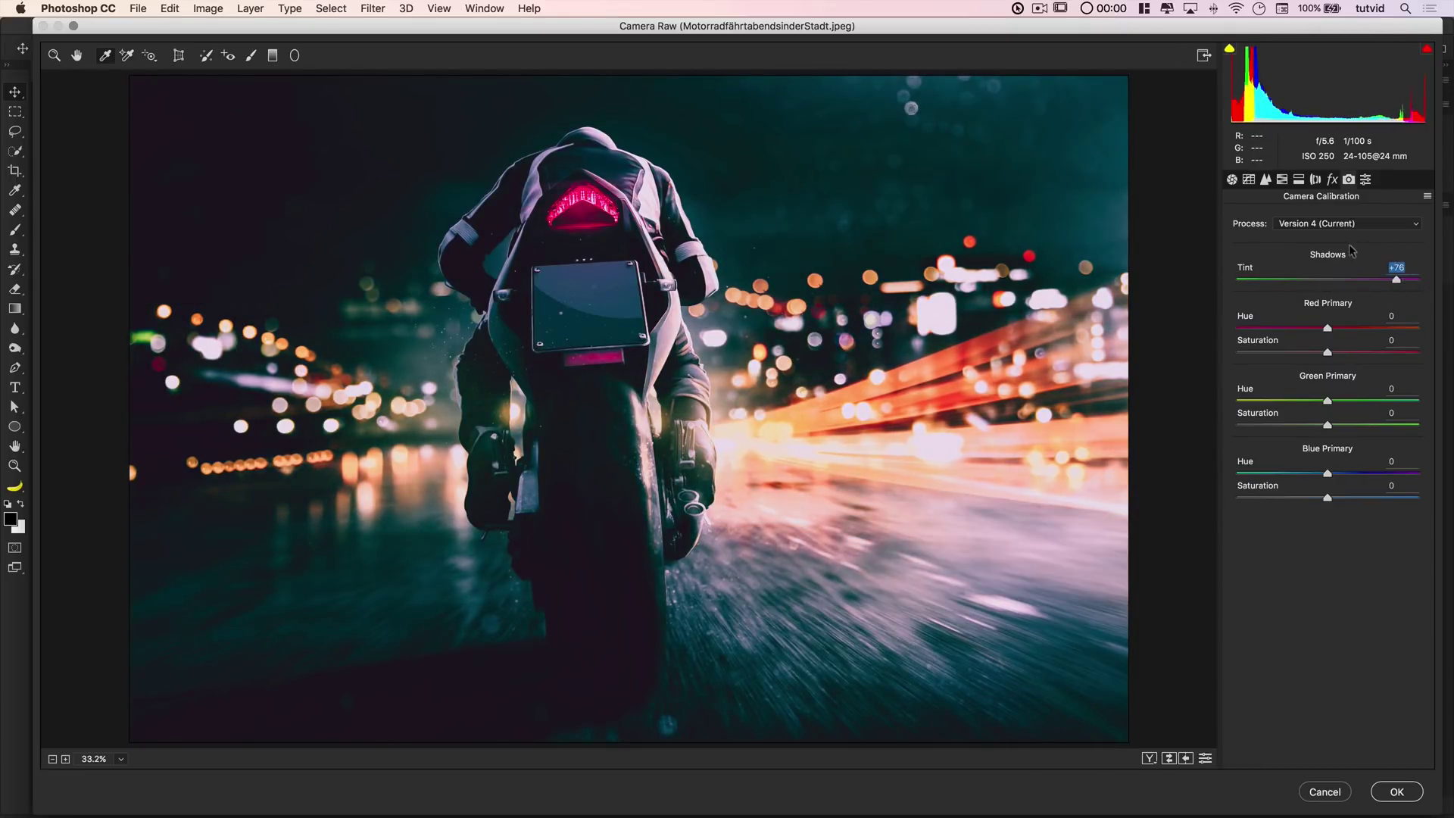
type("40")
key("Tab")
mouse_move(1328, 328)
left_mouse_down()
mouse_move(1287, 338)
mouse_move(1363, 333)
mouse_move(1320, 334)
left_mouse_up()
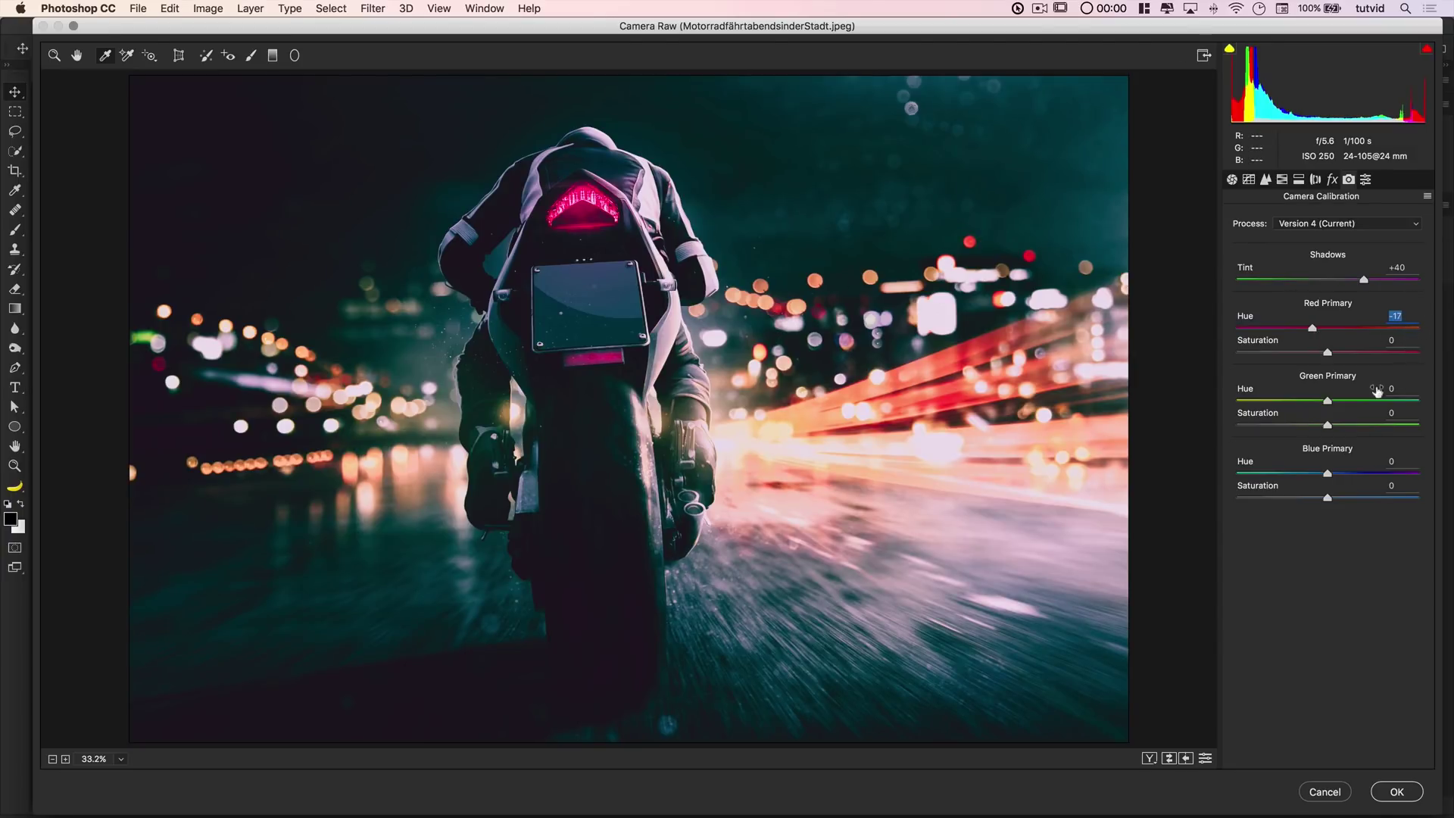
left_click_drag(1327, 352, 1347, 352)
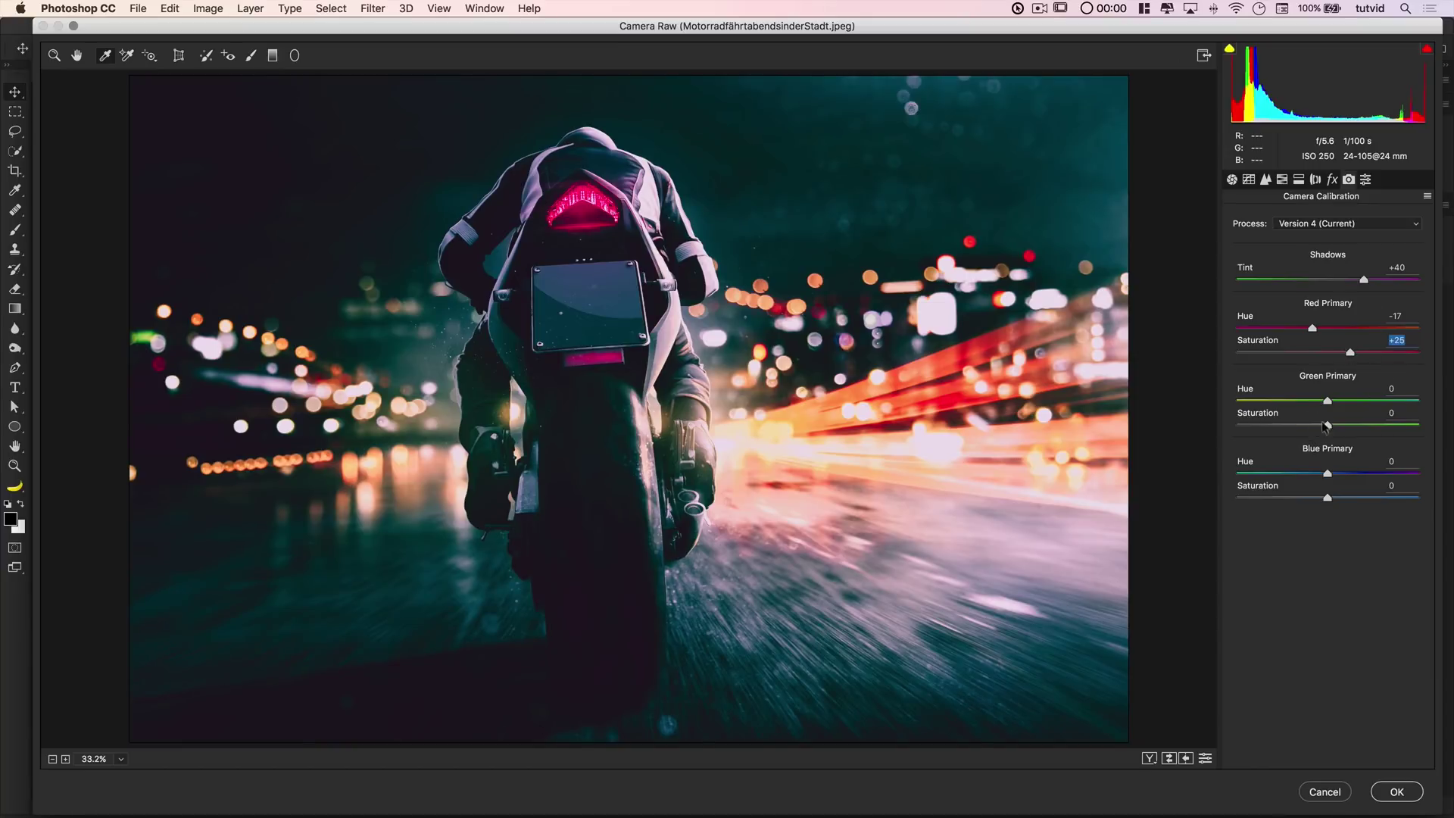
Set the Green Primary calibration to hue +39 and saturation -9
mouse_move(1331, 404)
left_mouse_down()
mouse_move(1385, 406)
mouse_move(1268, 417)
mouse_move(1386, 401)
mouse_move(1352, 412)
left_mouse_up()
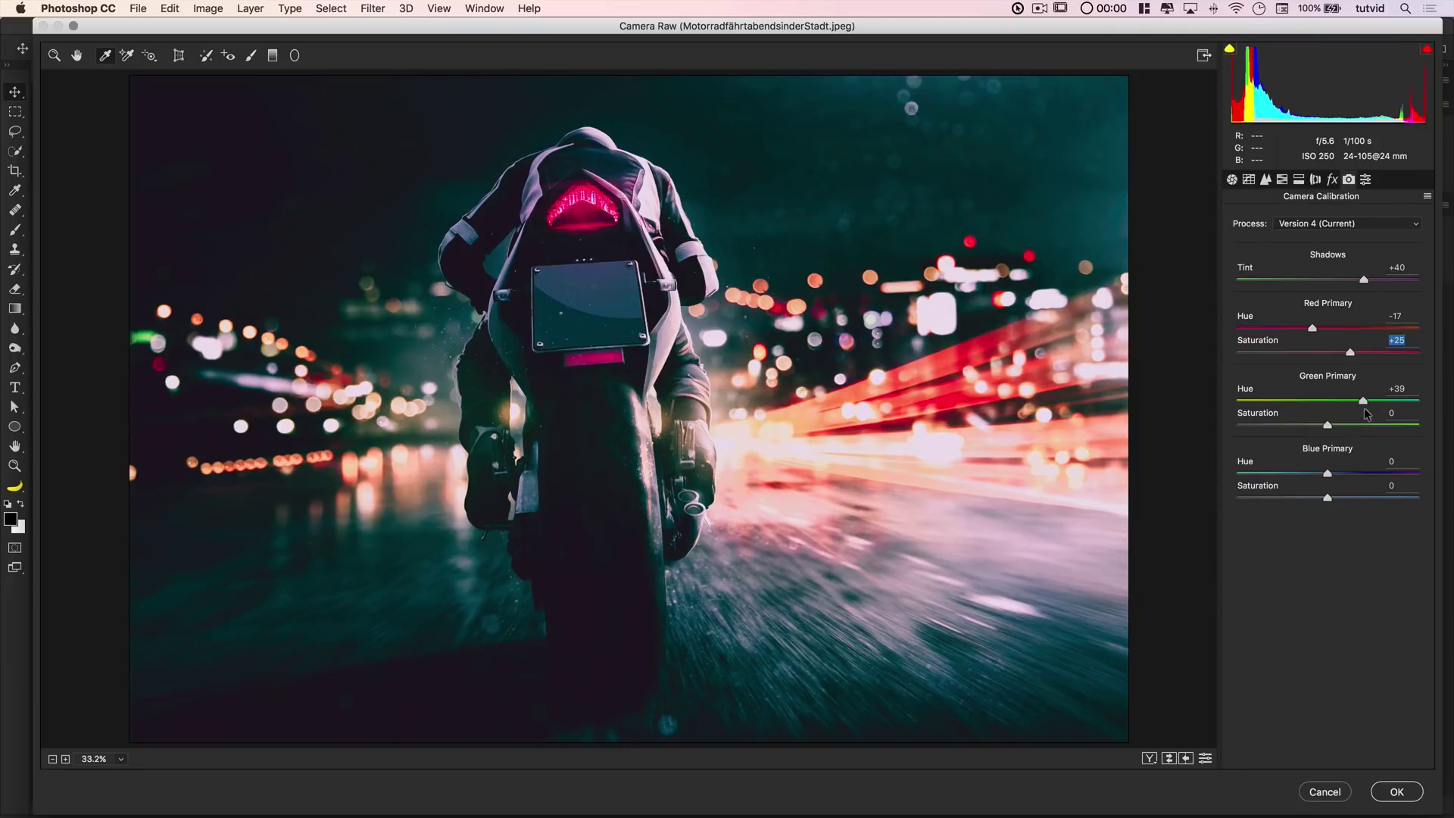
key("Tab")
mouse_move(1329, 431)
left_mouse_down()
mouse_move(1312, 430)
mouse_move(1326, 426)
left_mouse_up()
Set the Blue Primary hue to -13, reduce its saturation and apply the Camera Raw filter
mouse_move(1328, 474)
left_mouse_down()
mouse_move(1390, 482)
mouse_move(1263, 479)
mouse_move(1315, 479)
left_mouse_up()
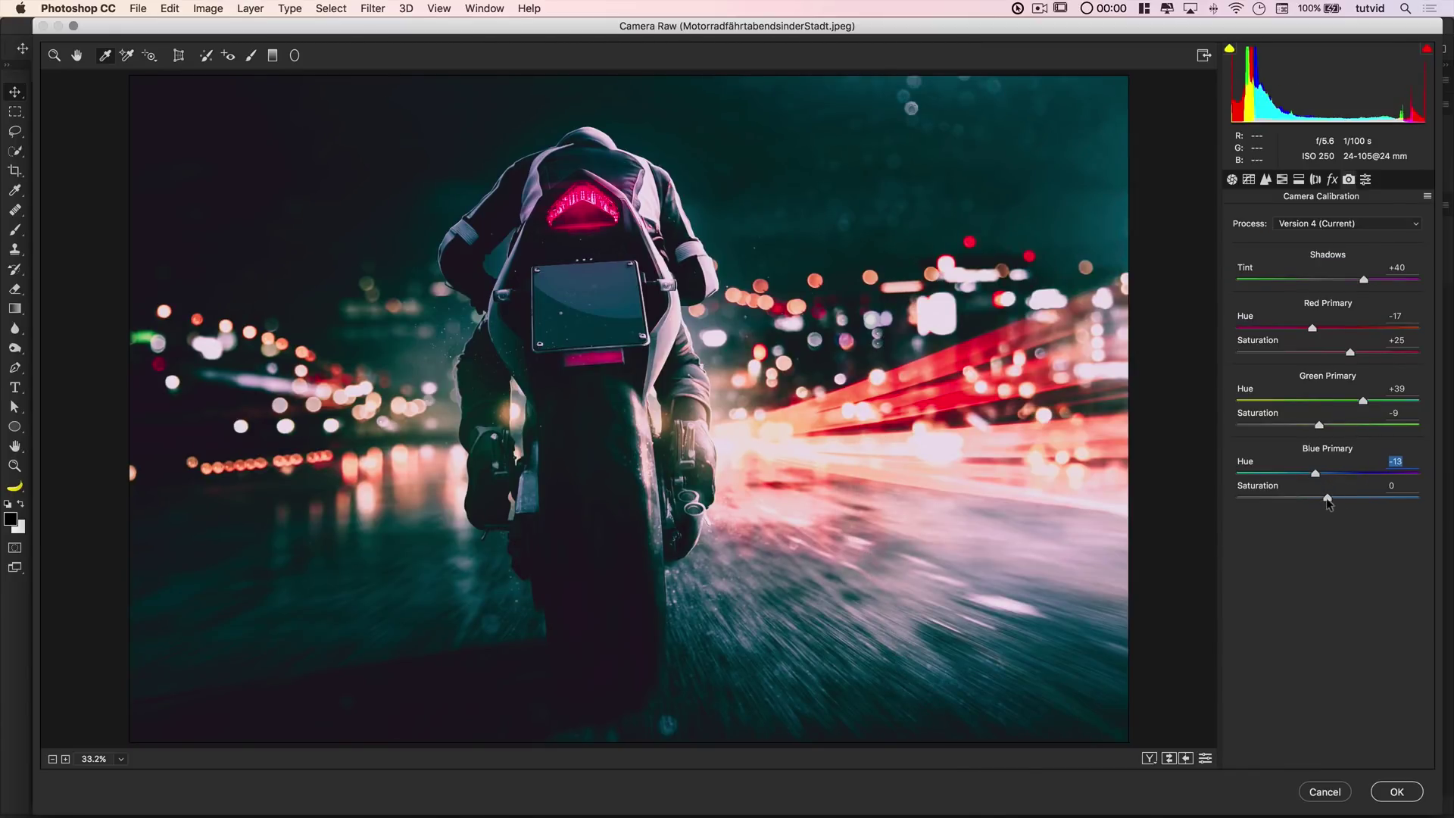
left_click_drag(1326, 498, 1310, 498)
left_click(1397, 791)
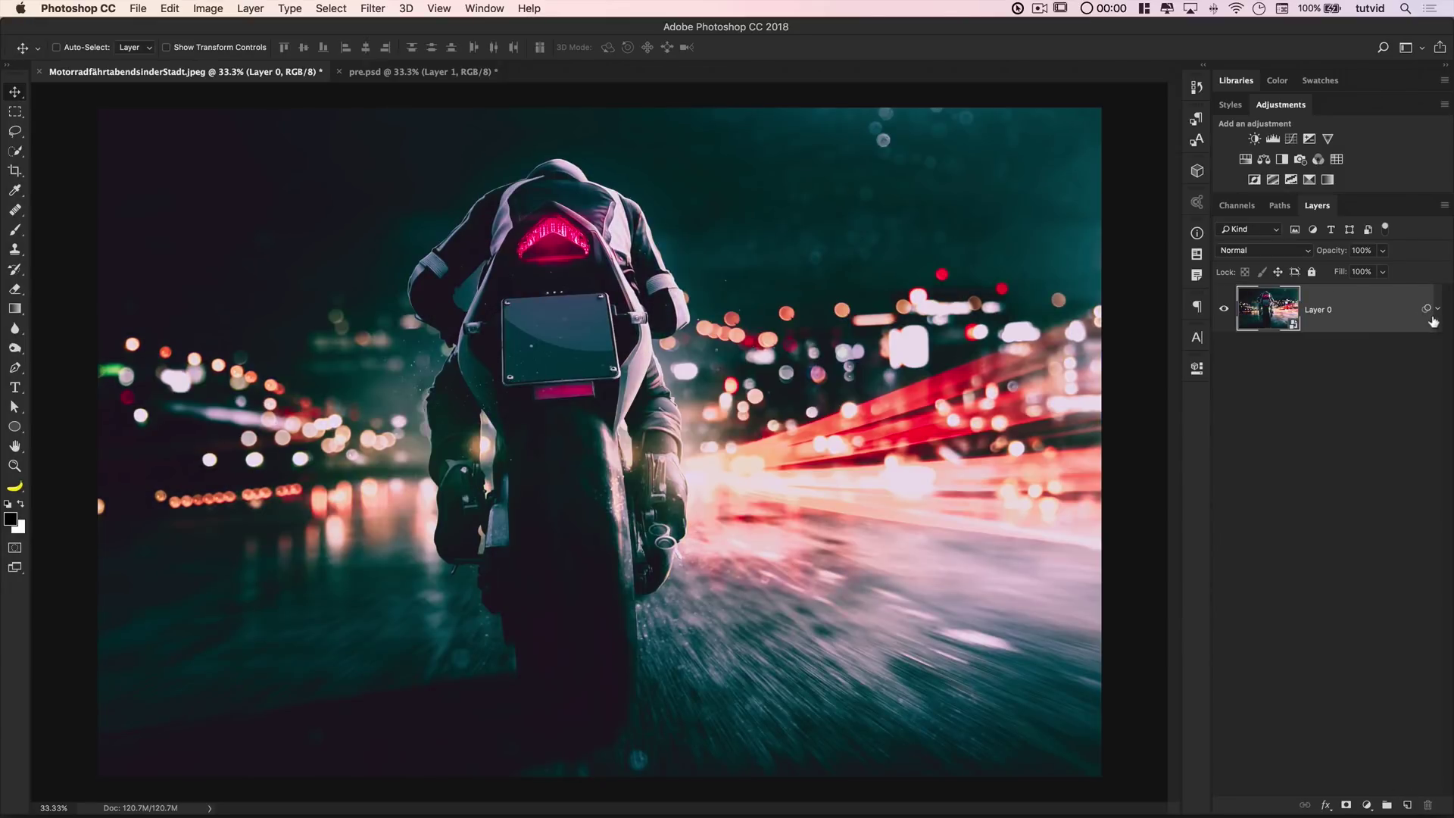
Compare the photo with the Camera Raw smart filter on Layer 0 switched off and on
left_click(1436, 309)
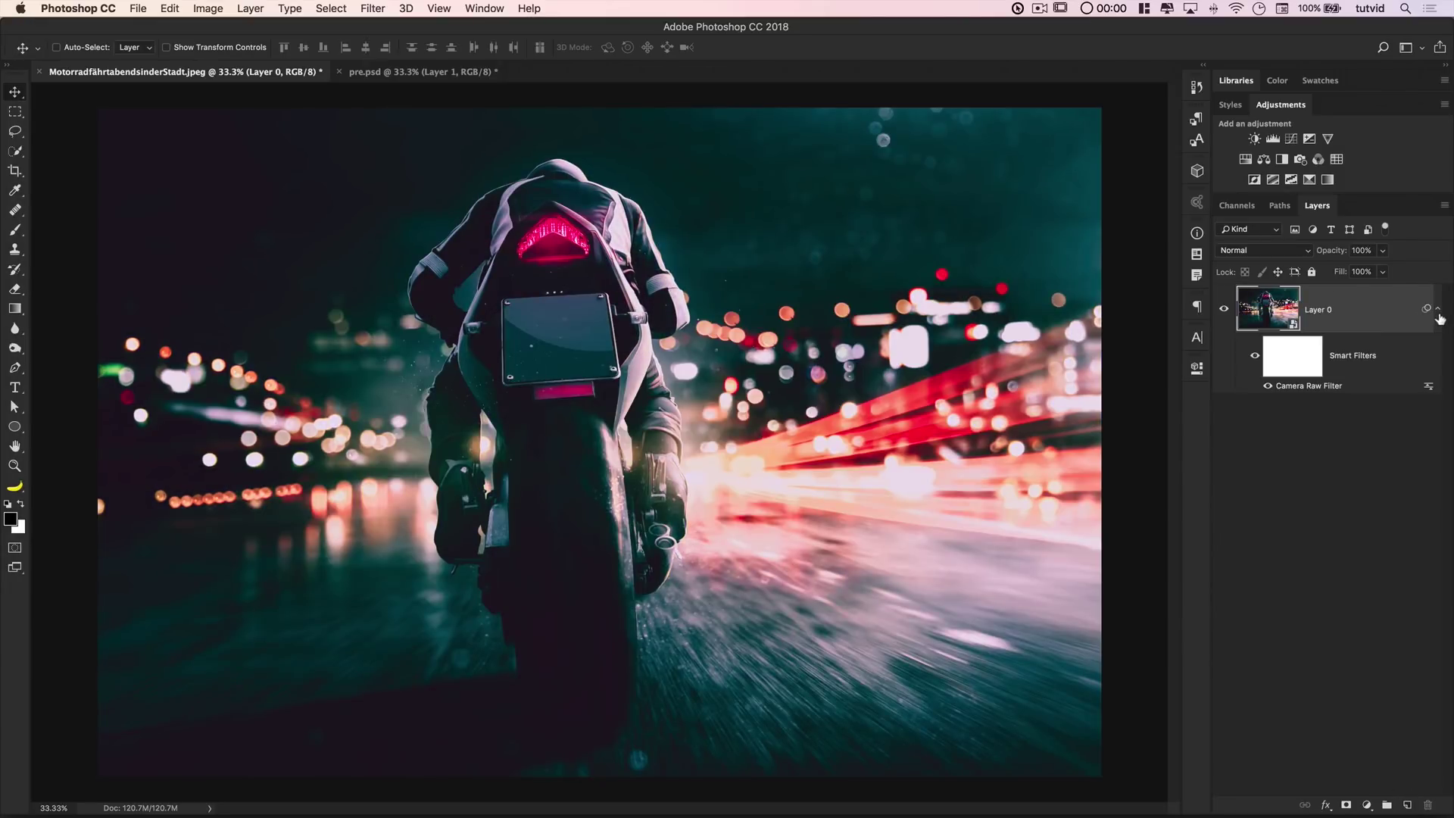
left_click(1257, 358)
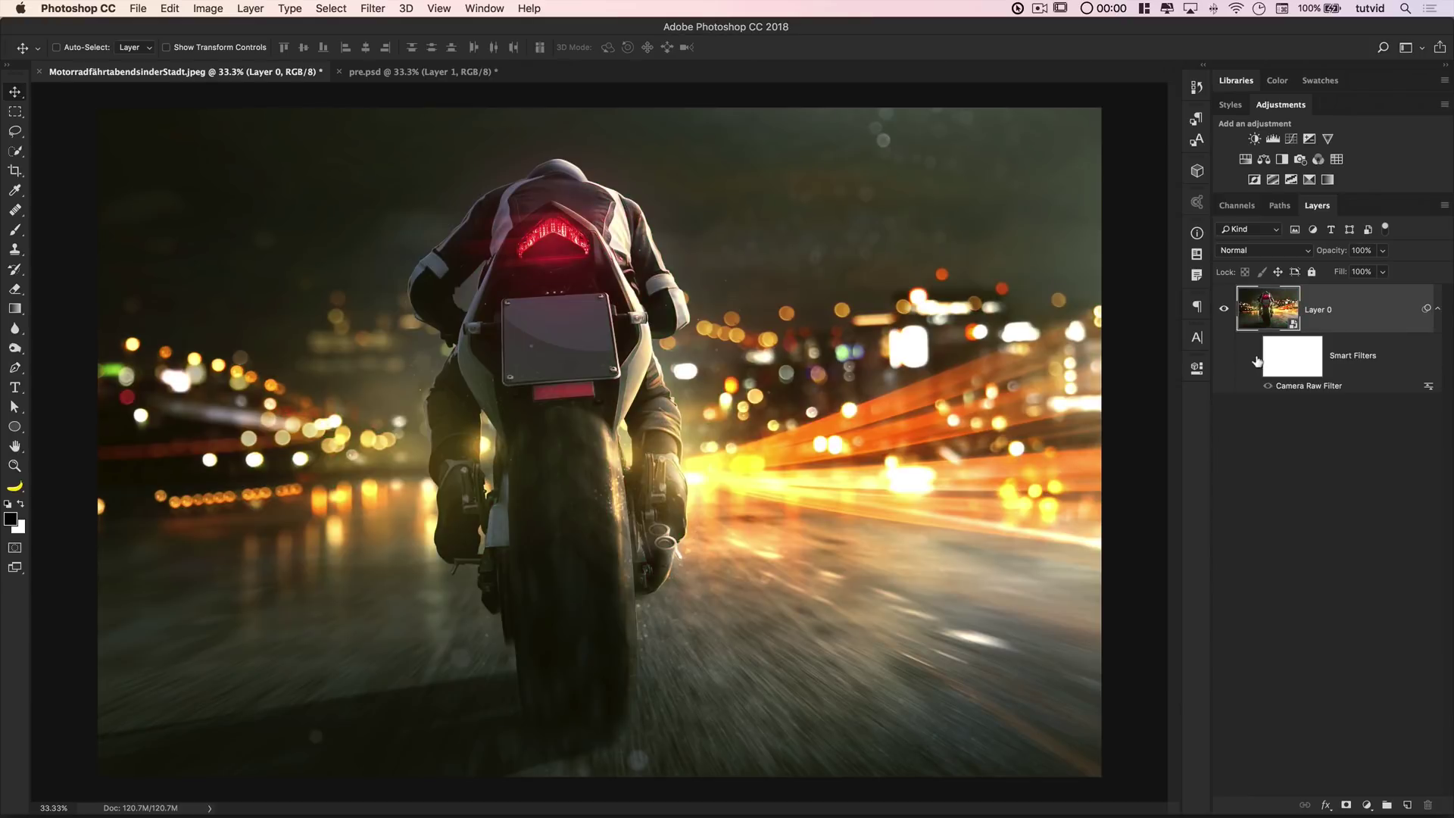
left_click(1254, 359)
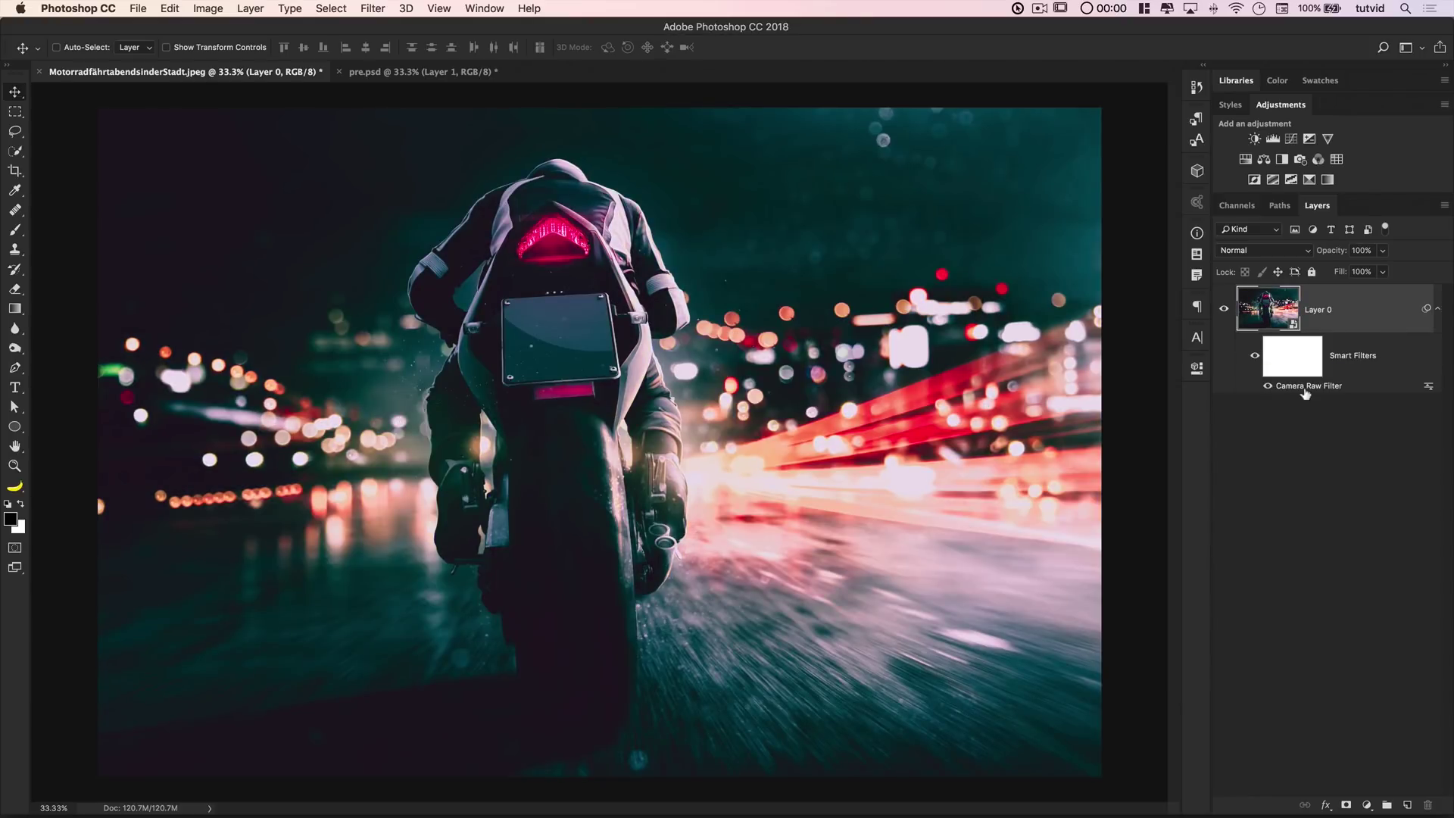
left_click(1437, 311)
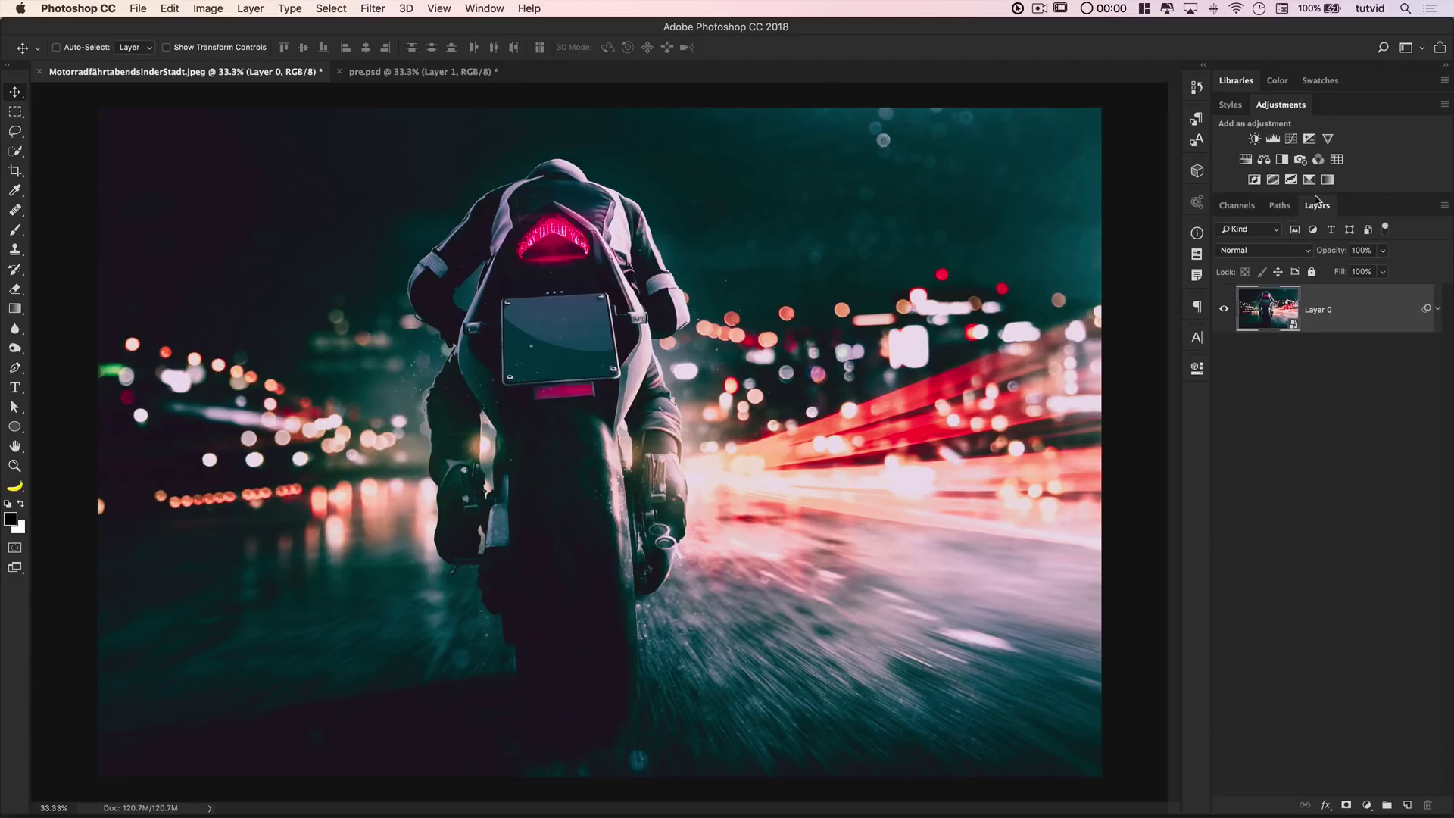
Add a Selective Color adjustment layer with Blacks at Magenta +3, Yellow -2 and Black 5, and compare the image with it off and on
left_click(1309, 180)
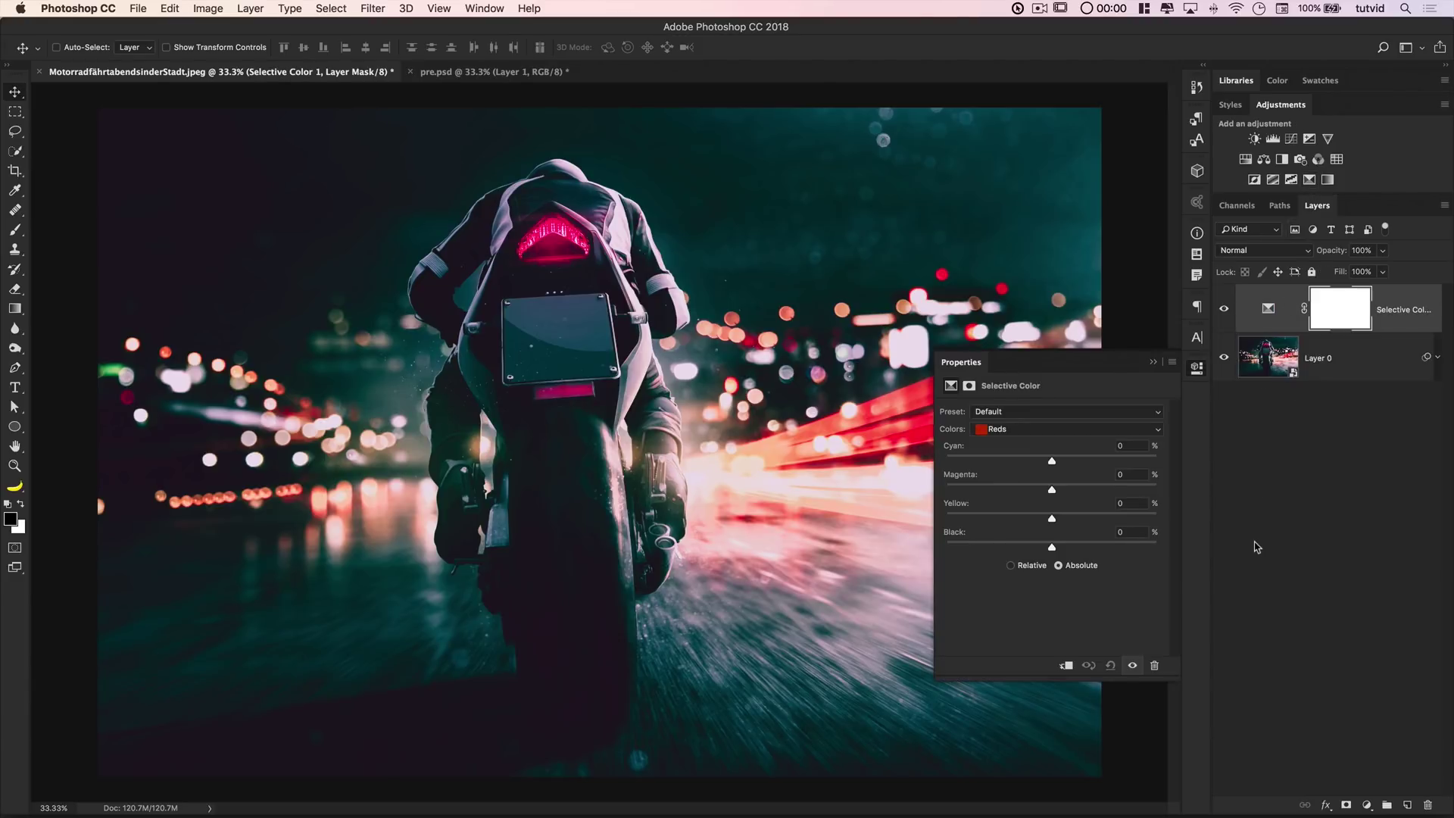
left_click(1014, 429)
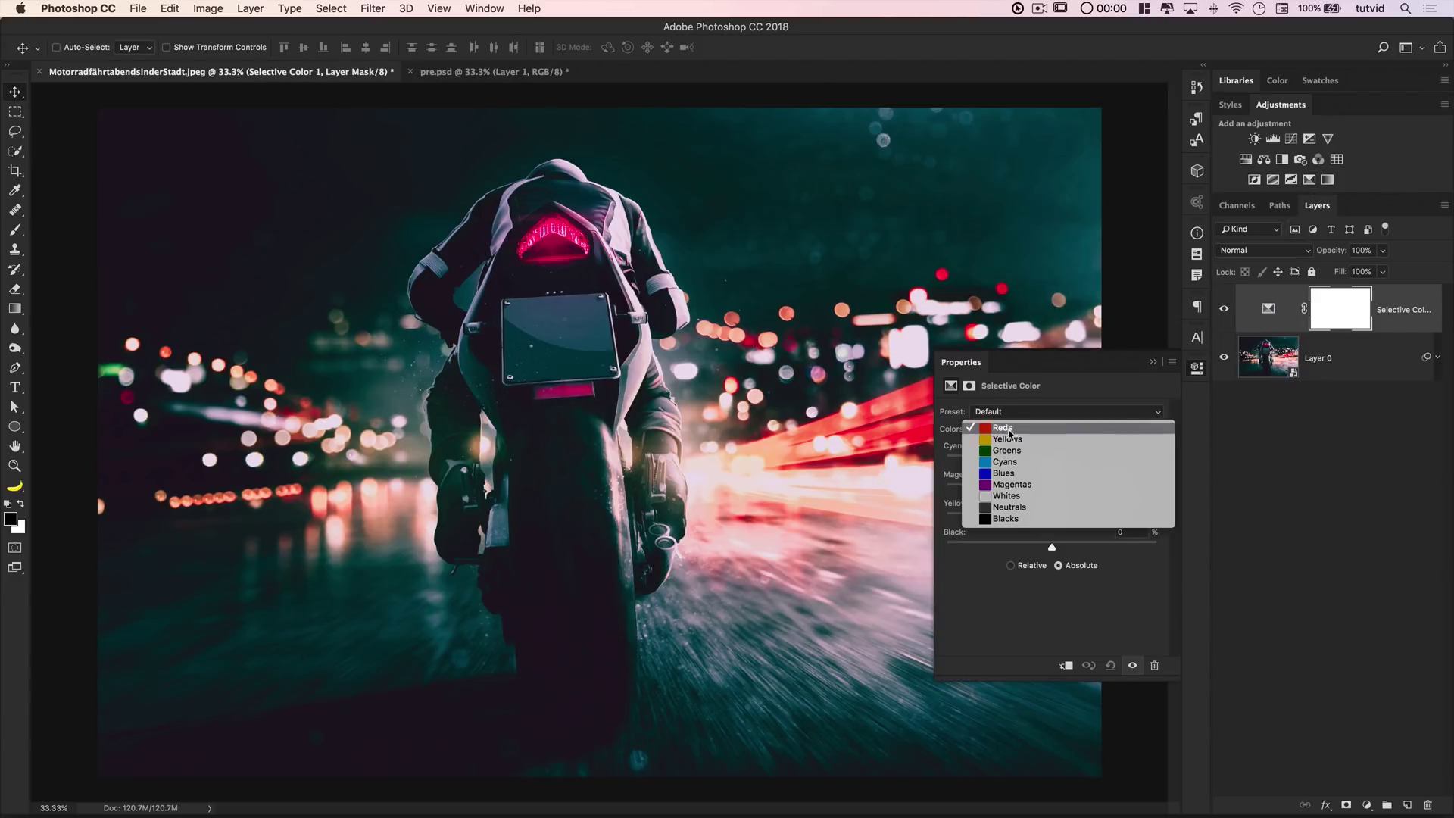
left_click(1011, 524)
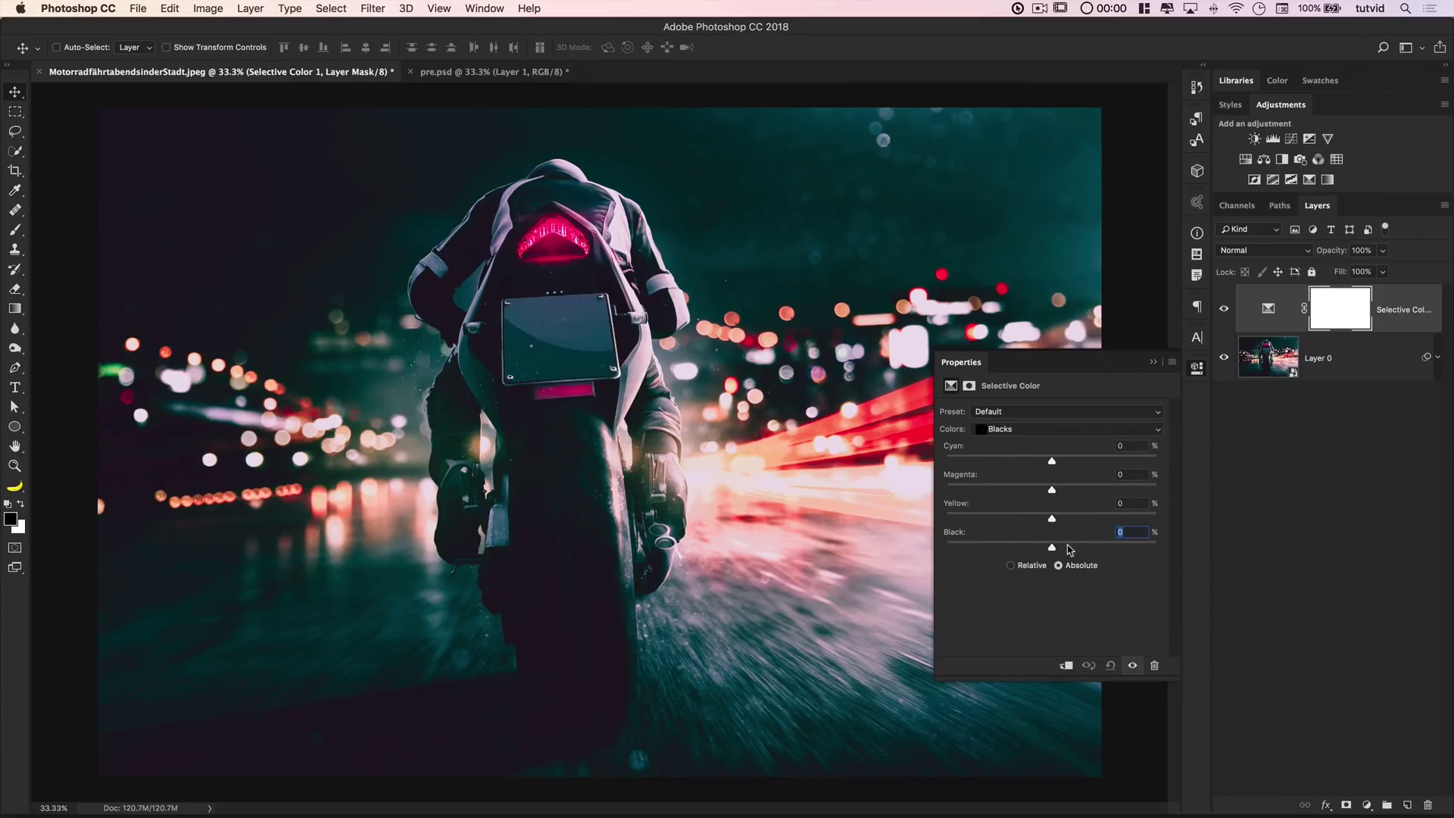
left_click_drag(1052, 551, 1059, 552)
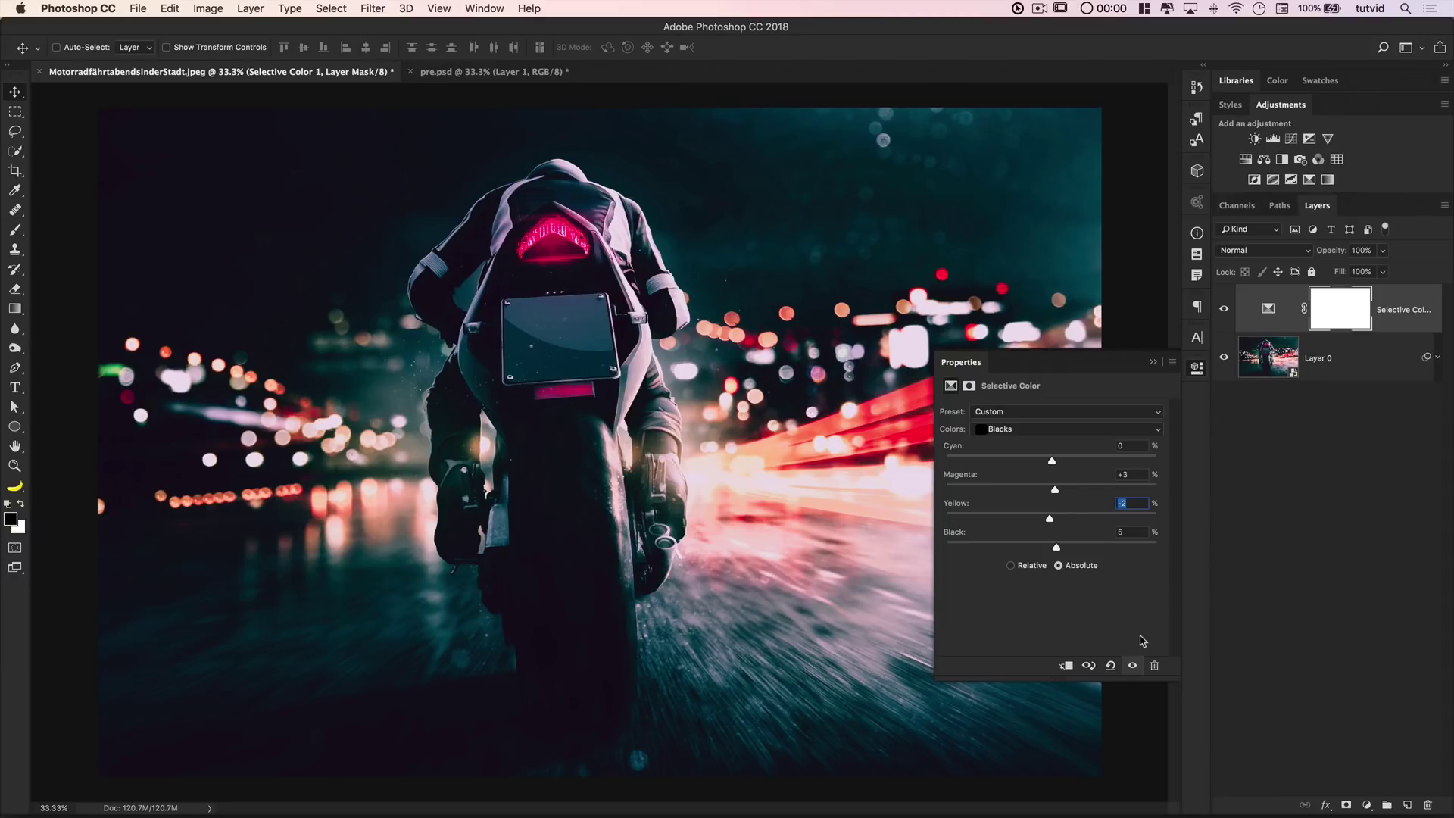
left_click(1224, 309)
left_click(1224, 309)
left_click(1224, 309)
left_click(1224, 309)
For the Whites in the Selective Color adjustment, reduce cyan and increase magenta
left_click(1081, 430)
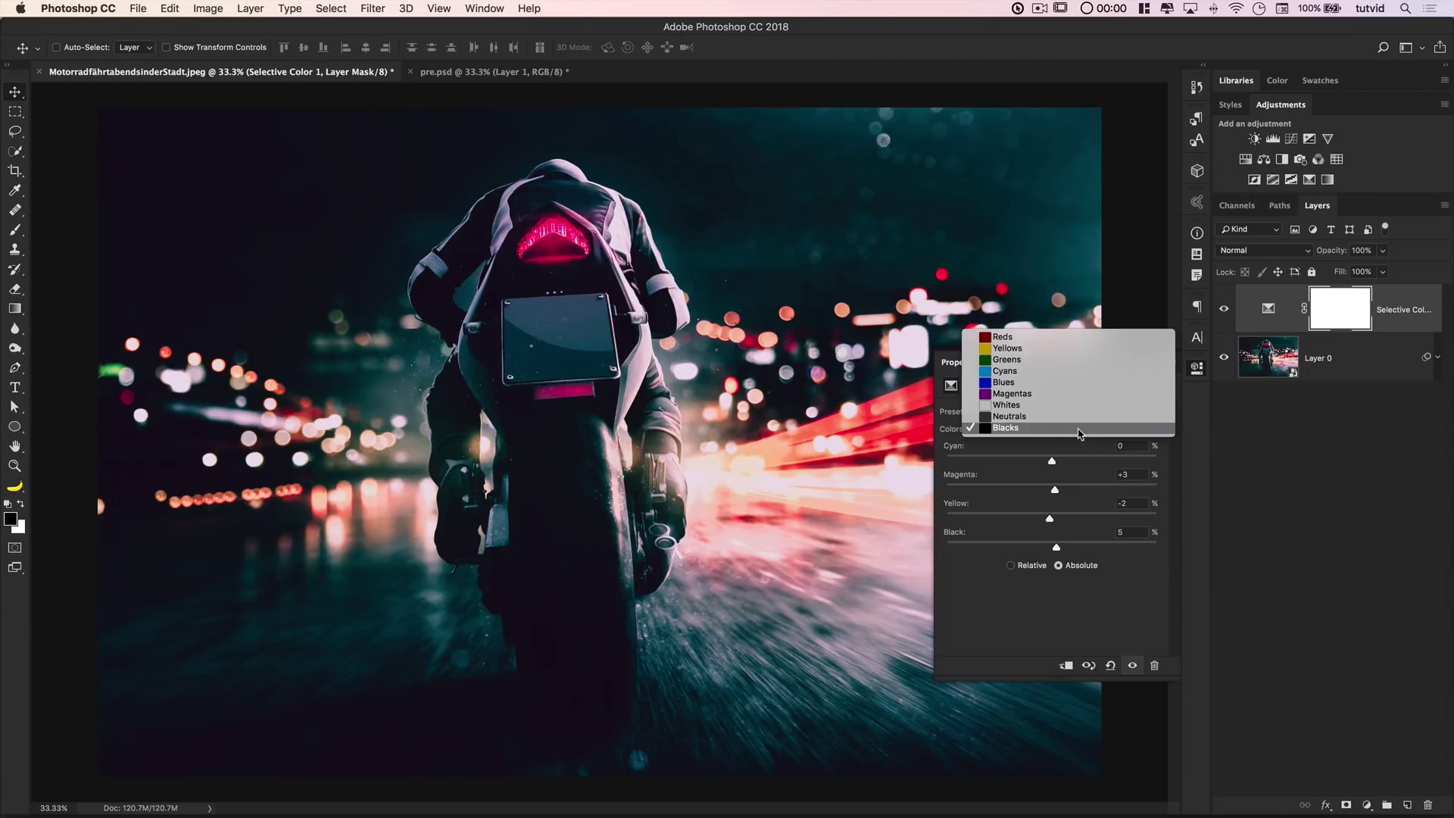
left_click(1034, 409)
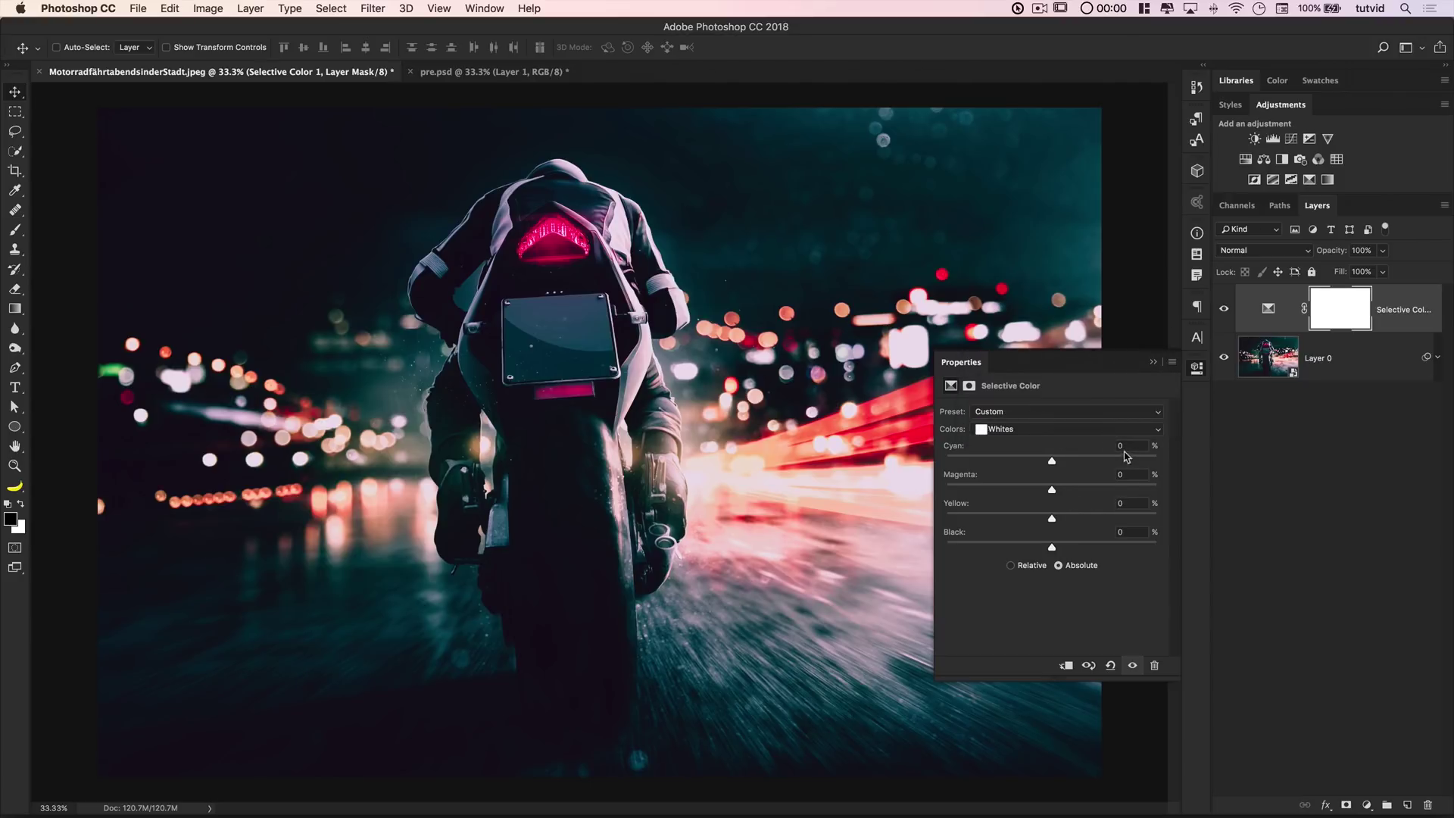
key("shift+Down")
key("Tab")
key("shift+Up")
left_click(820, 445)
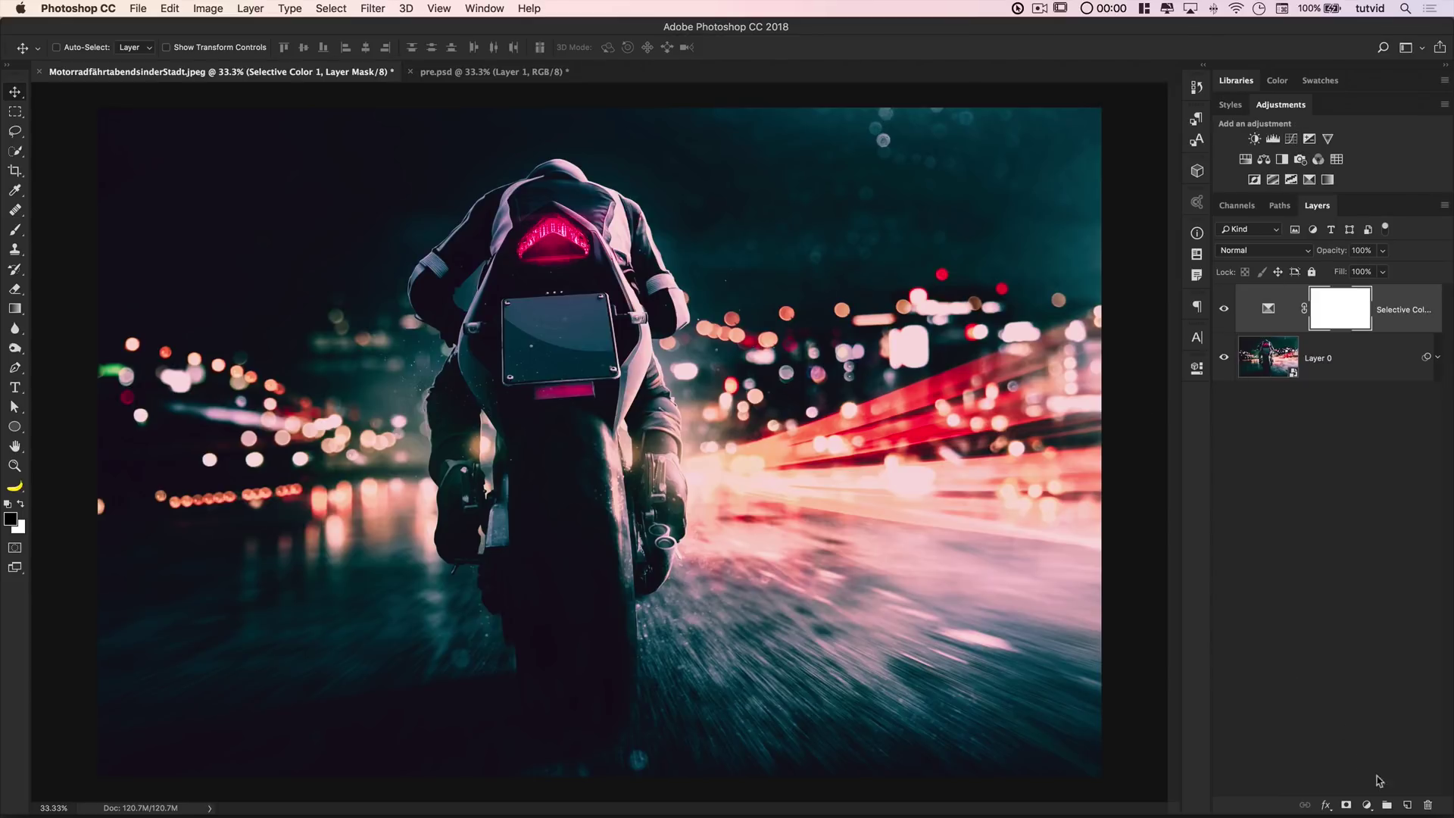
Add a new layer named flares above the Selective Color adjustment and set its blend mode to Color Dodge
left_click(1408, 805)
double_click(1320, 315)
type("flares")
key("Return")
left_click(1283, 251)
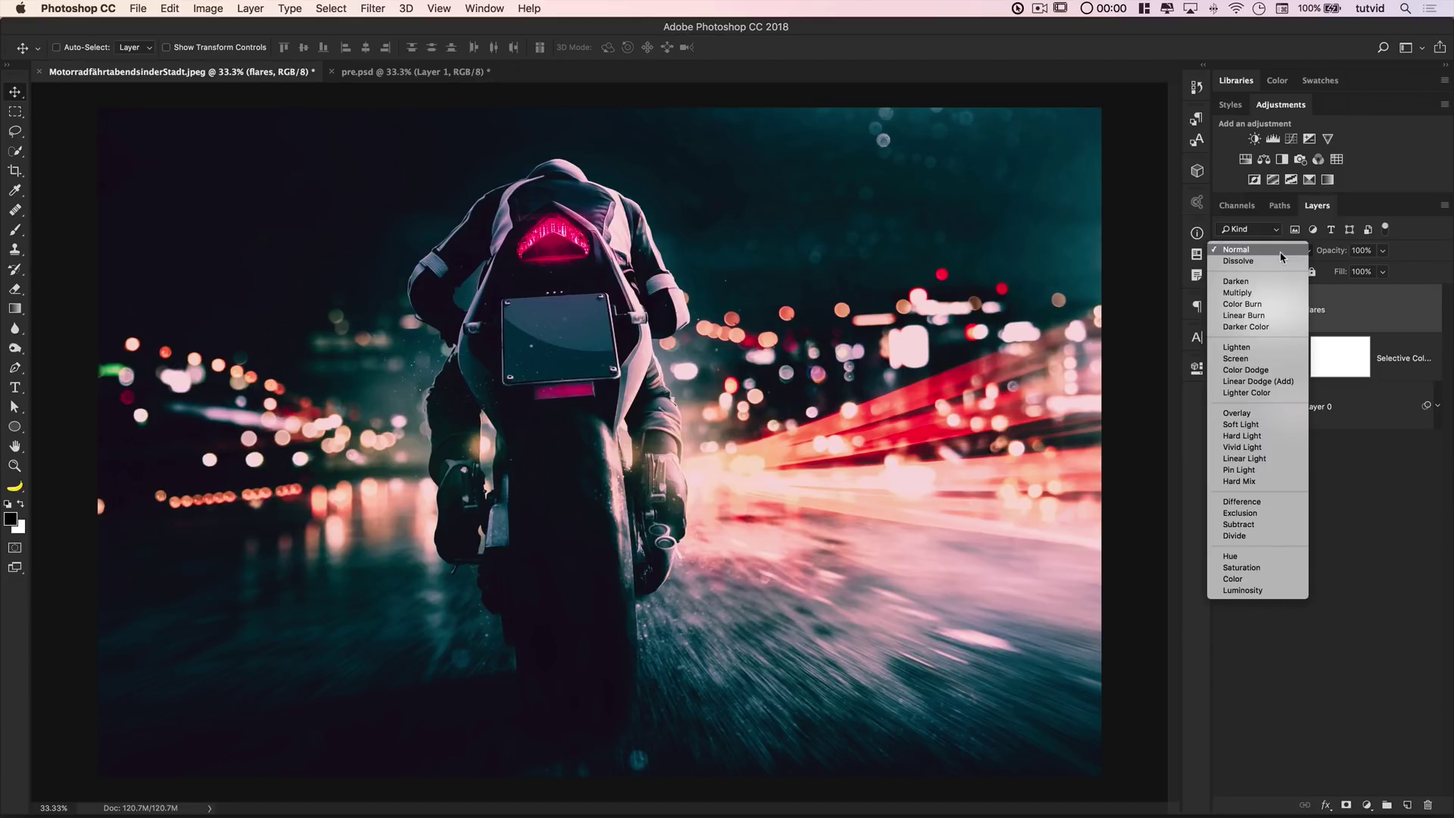
left_click(1249, 371)
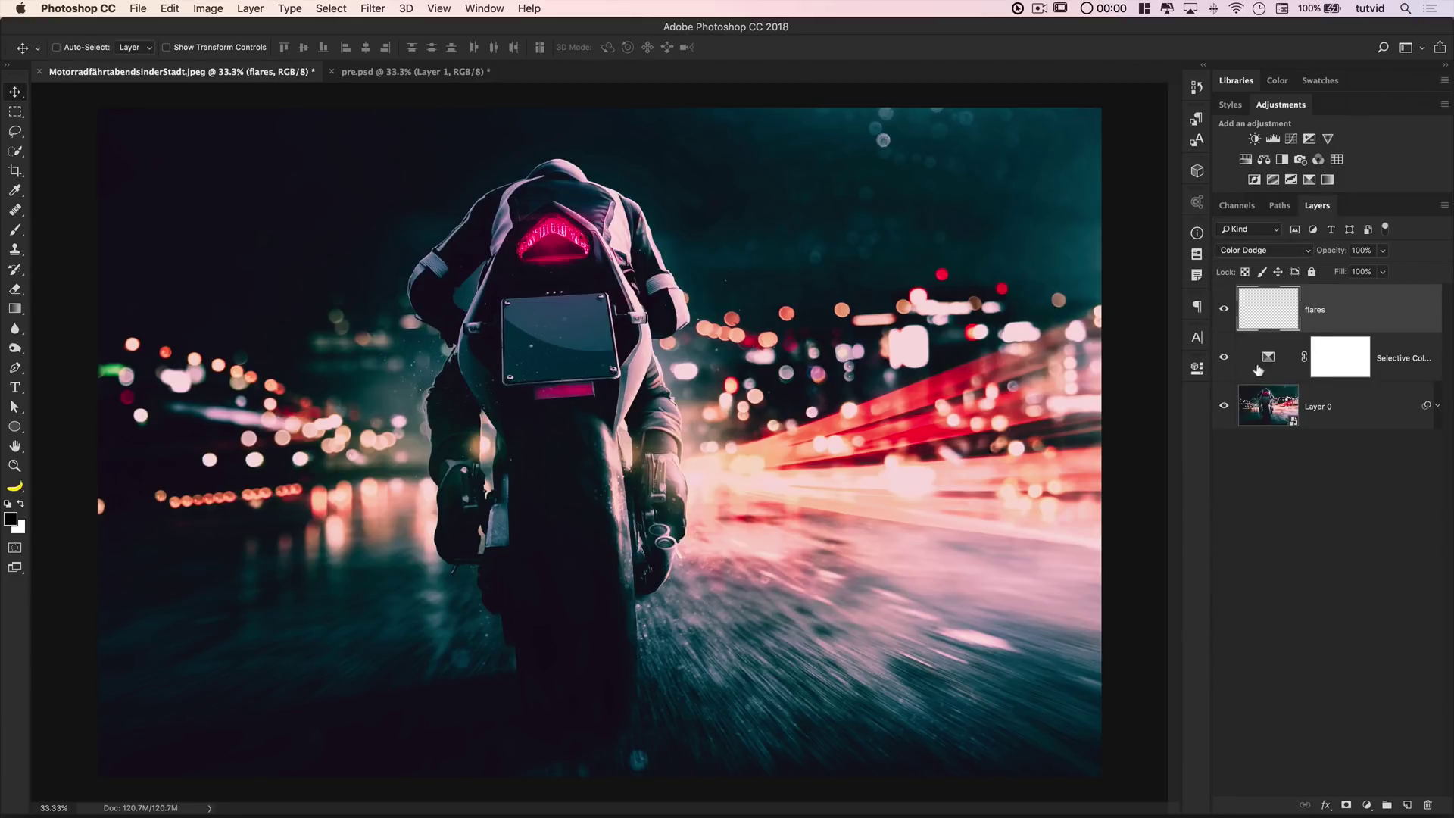
Disable Transparency Shapes Layer in the blending options of the flares layer
double_click(1361, 312)
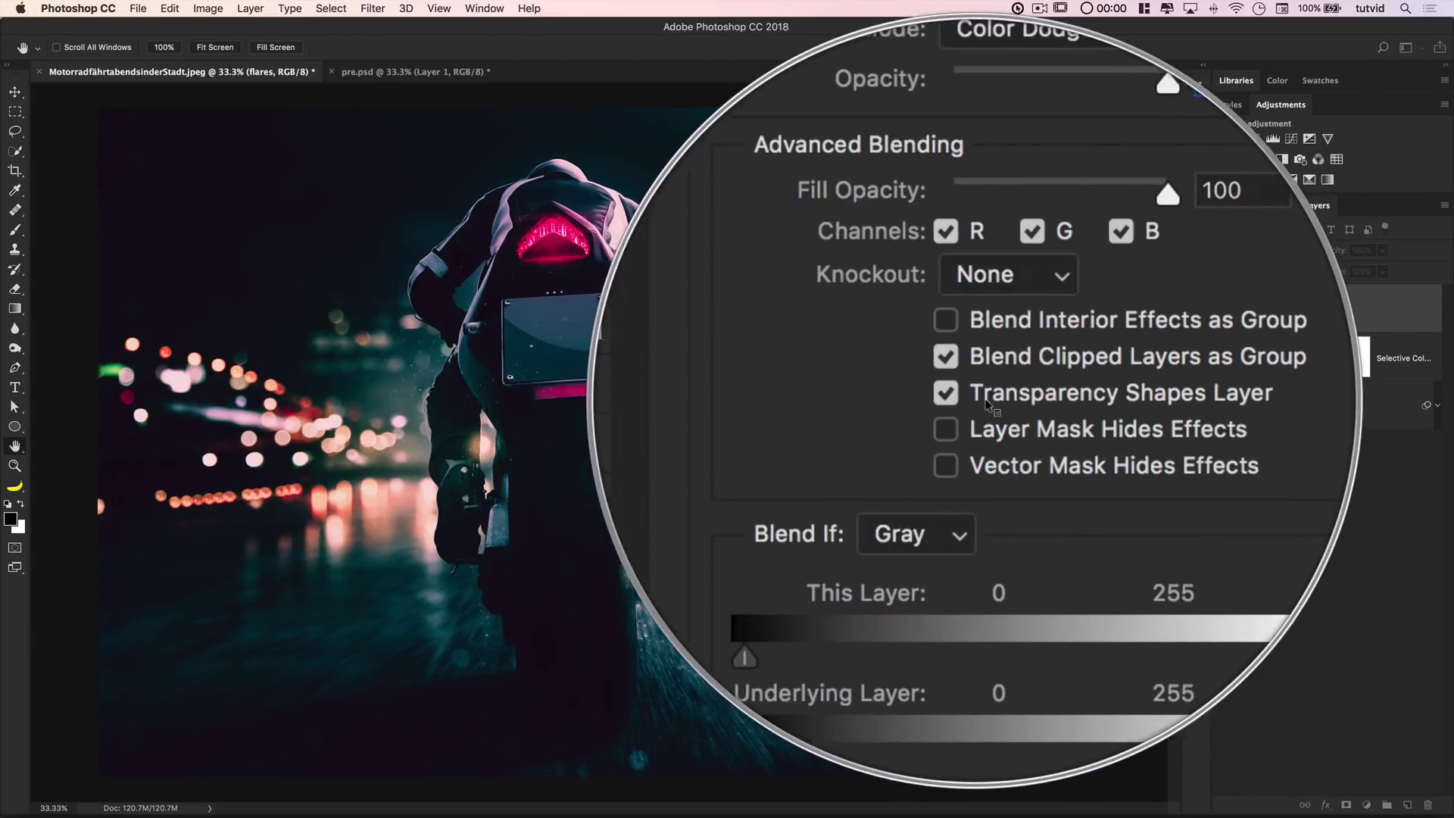
left_click(1030, 400)
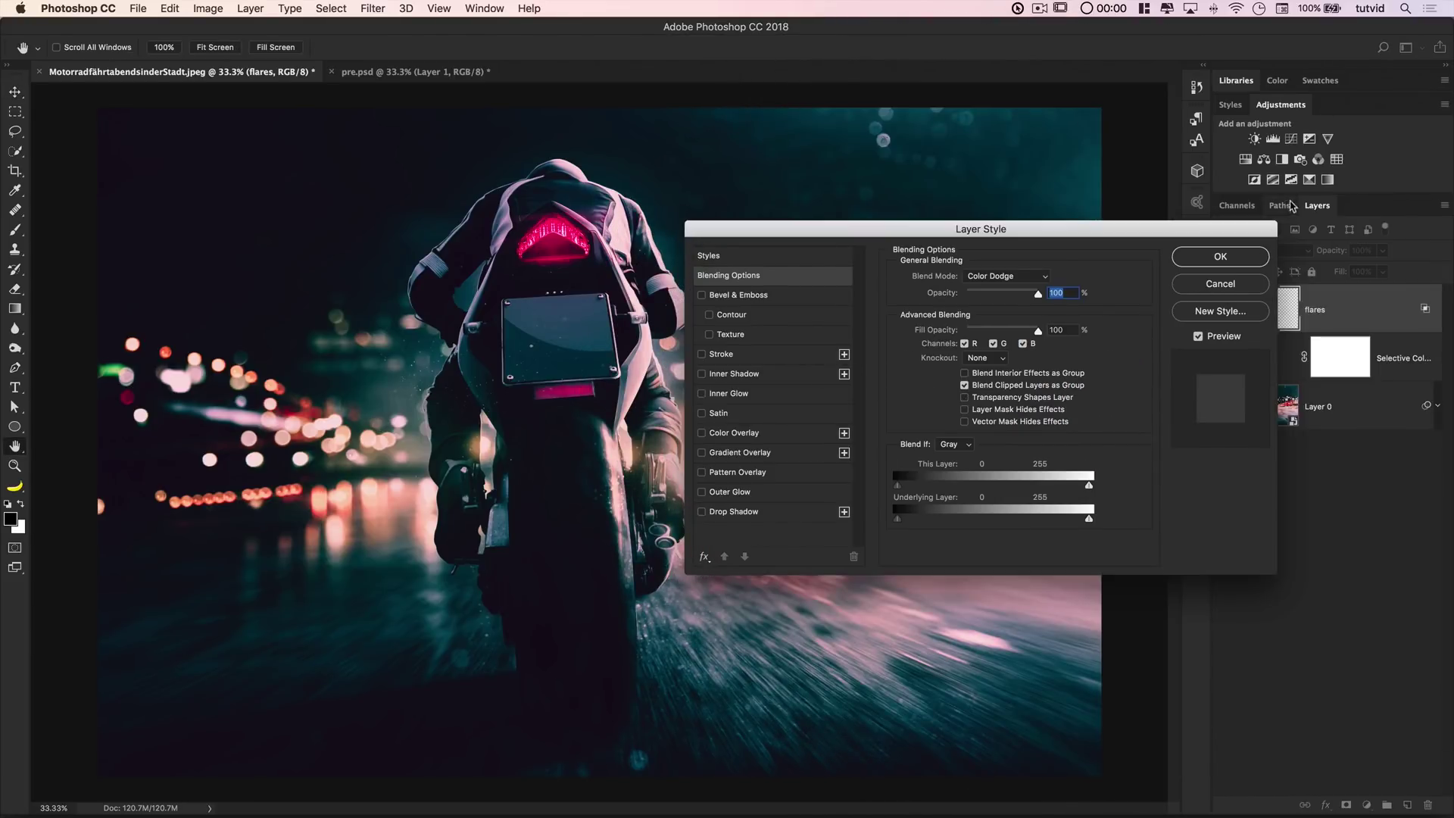
left_click(1235, 258)
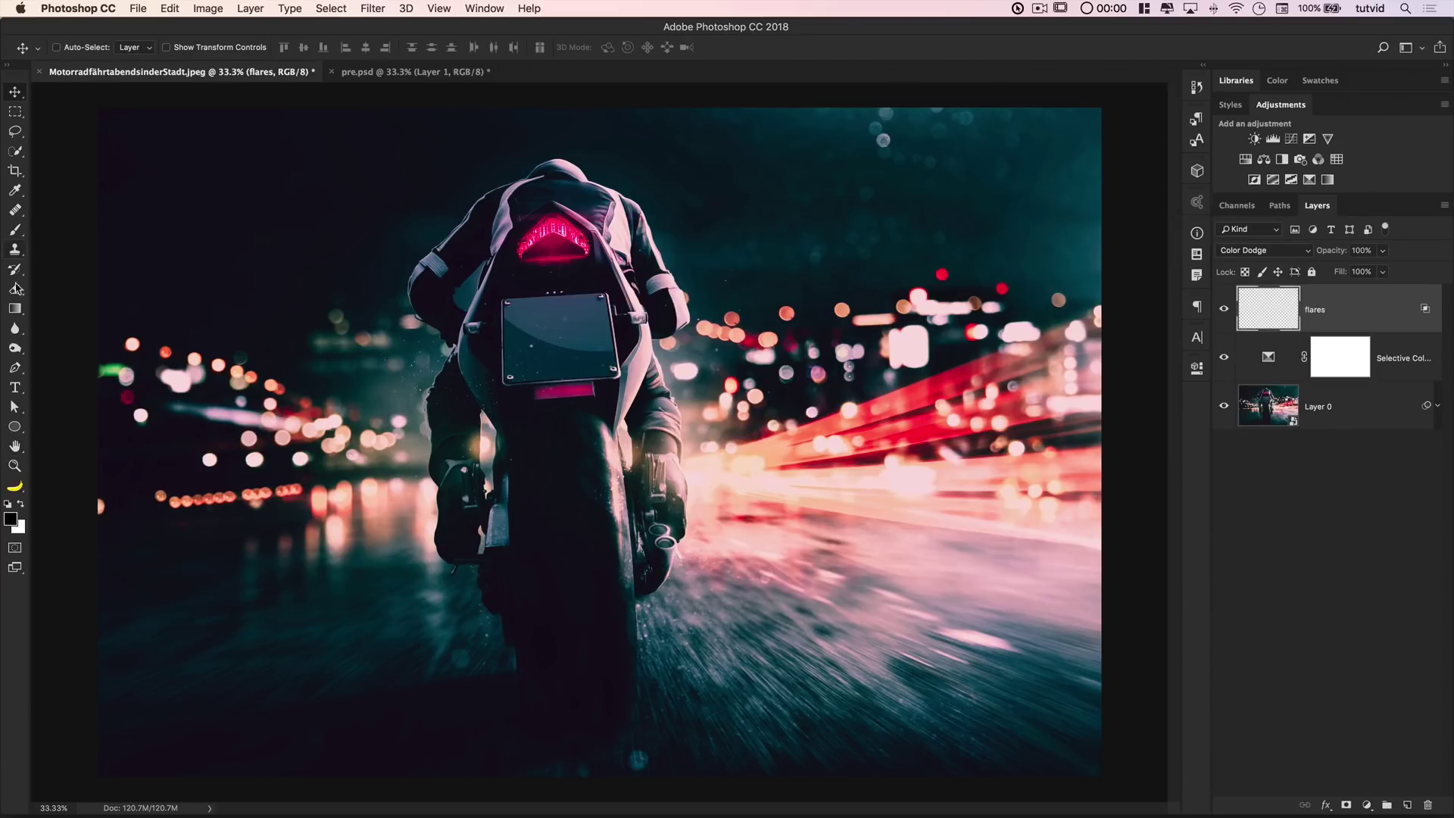
Choose the lens-flare-20-psdbox brush for the Brush tool
key("b")
right_click(575, 335)
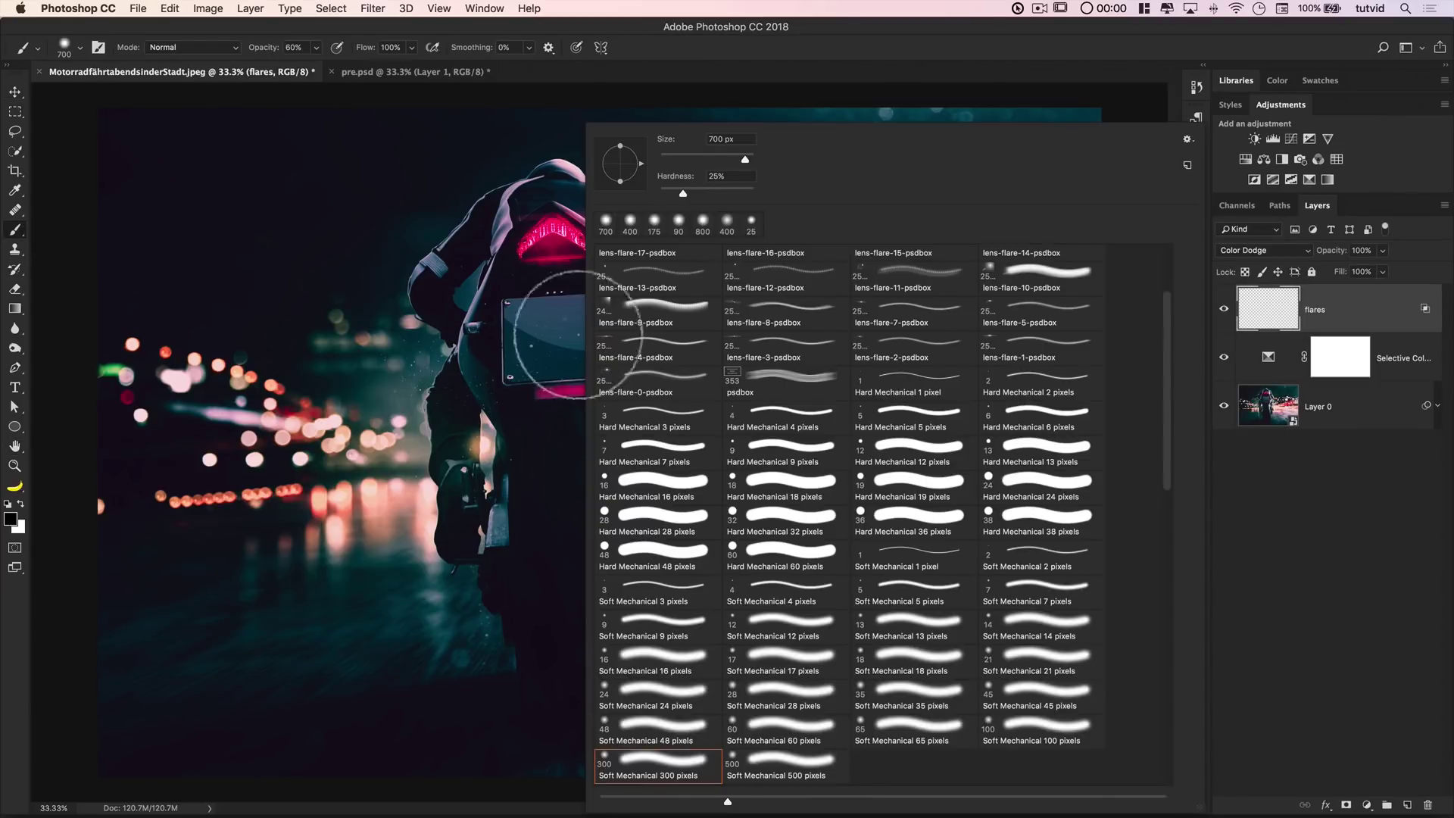
scroll(903, 382, "up", 3)
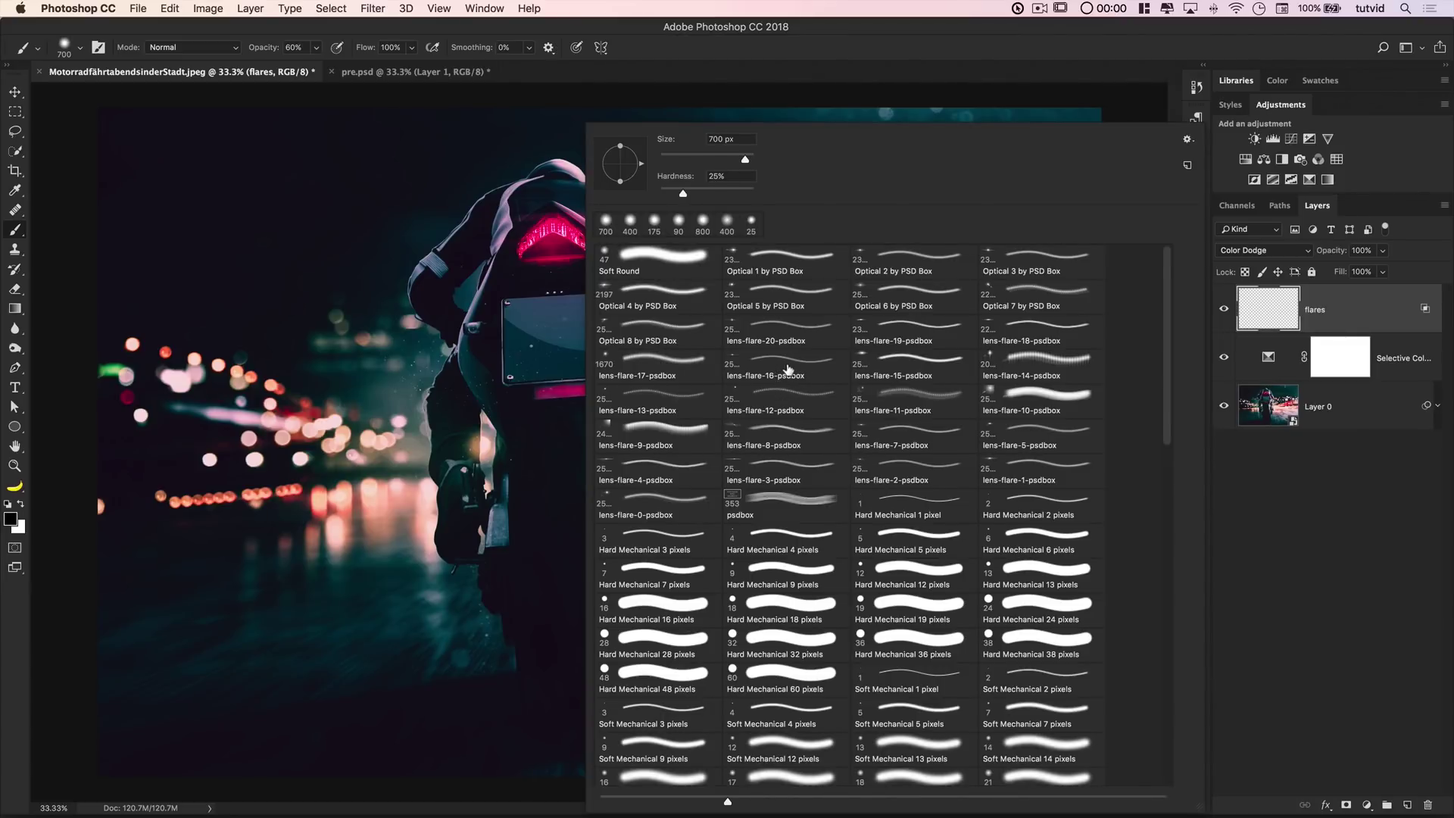
left_click(786, 316)
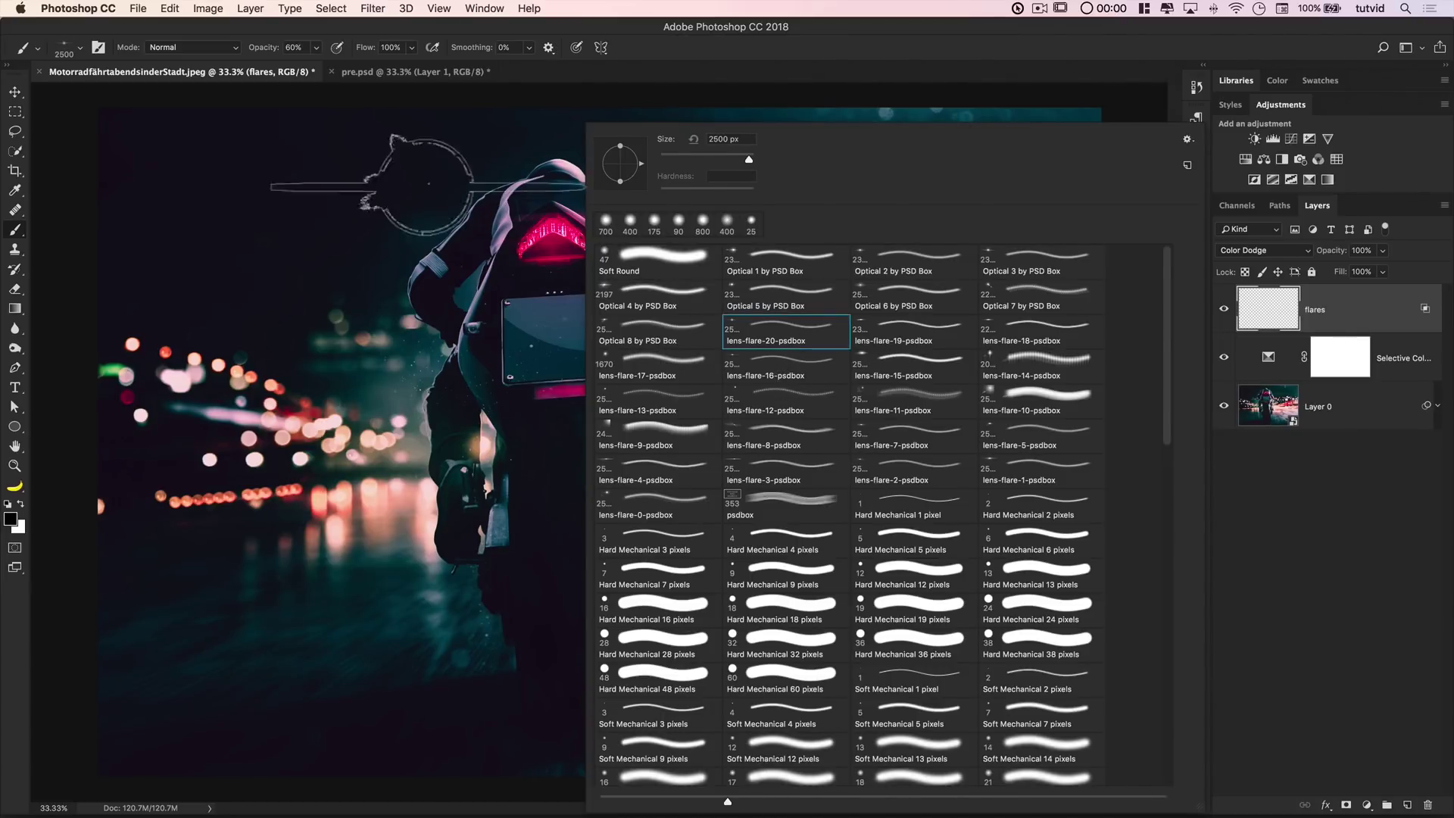
left_click(464, 284)
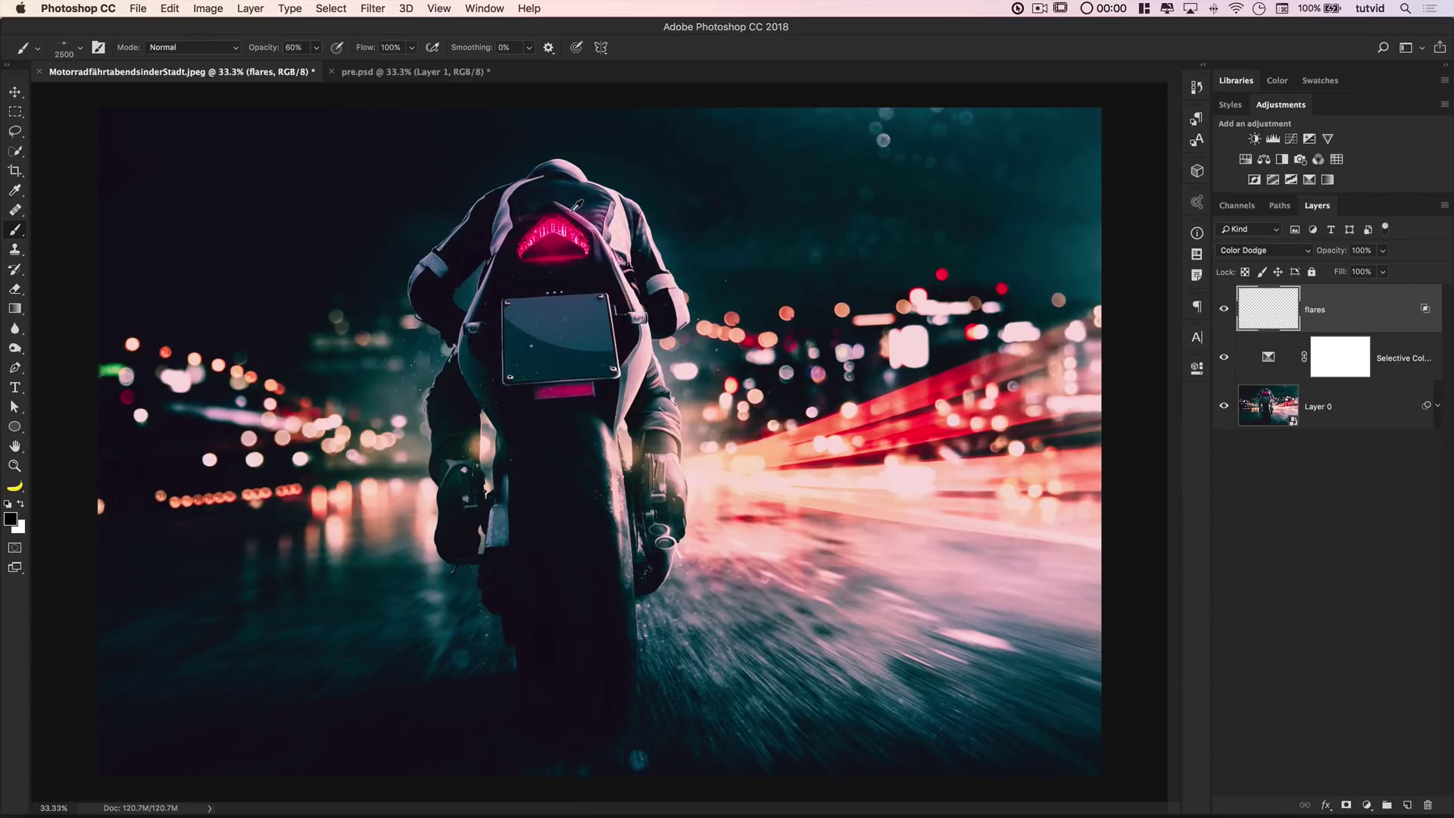
Sample the pink of the motorcycle's tail light and stamp a lens flare over it on the flares layer
left_click_drag(556, 223, 562, 215)
left_click(564, 227, "alt")
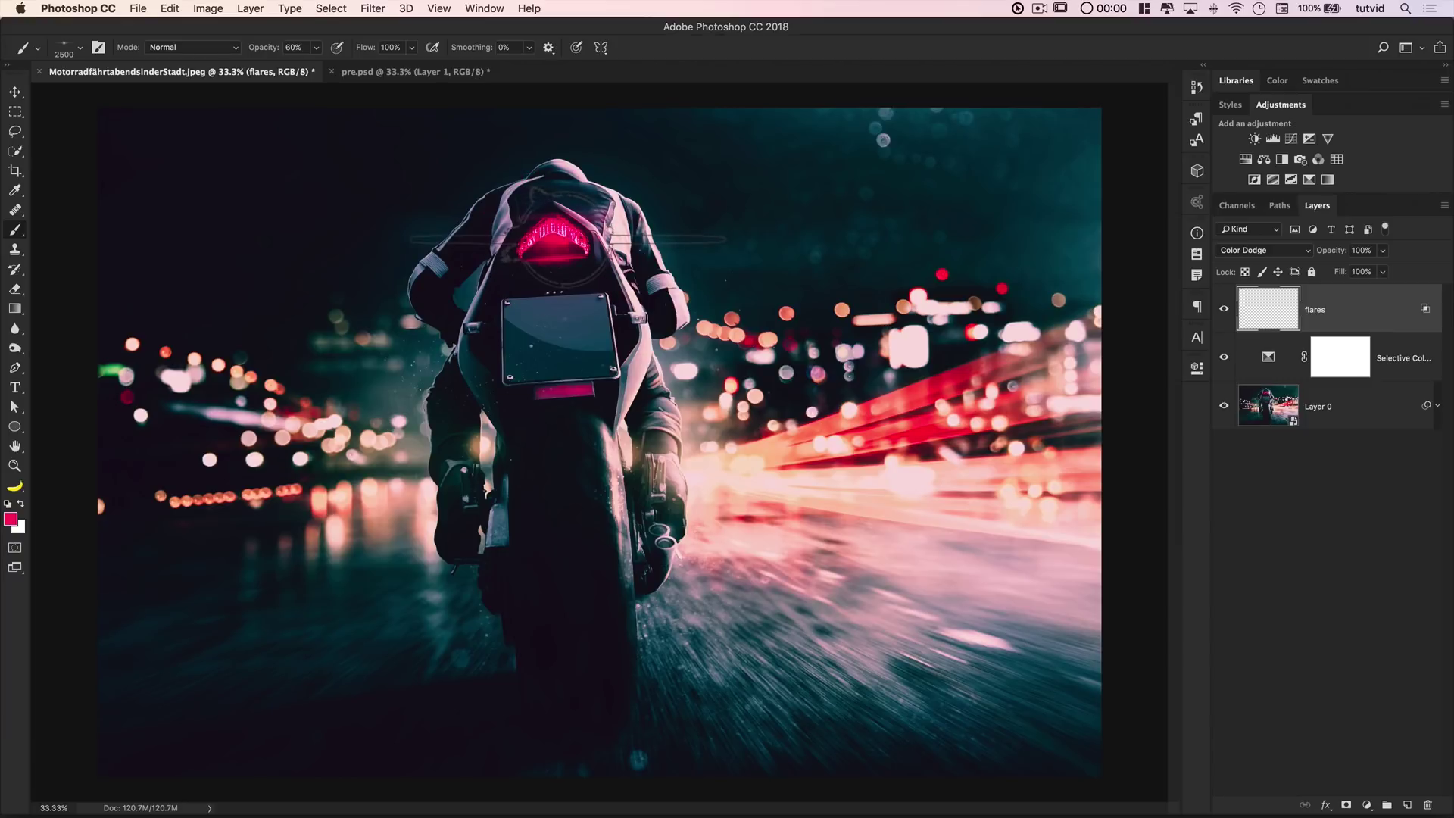
left_click(566, 226)
Enlarge the flare brush to 4500 px and stamp further pink flares over the photo's lights
key("bracketright")
key("bracketright")
key("bracketright")
key("bracketright")
key("bracketright")
key("bracketright")
key("bracketright")
key("bracketright")
key("bracketright")
key("bracketright")
key("bracketright")
key("bracketright")
key("bracketright")
key("bracketright")
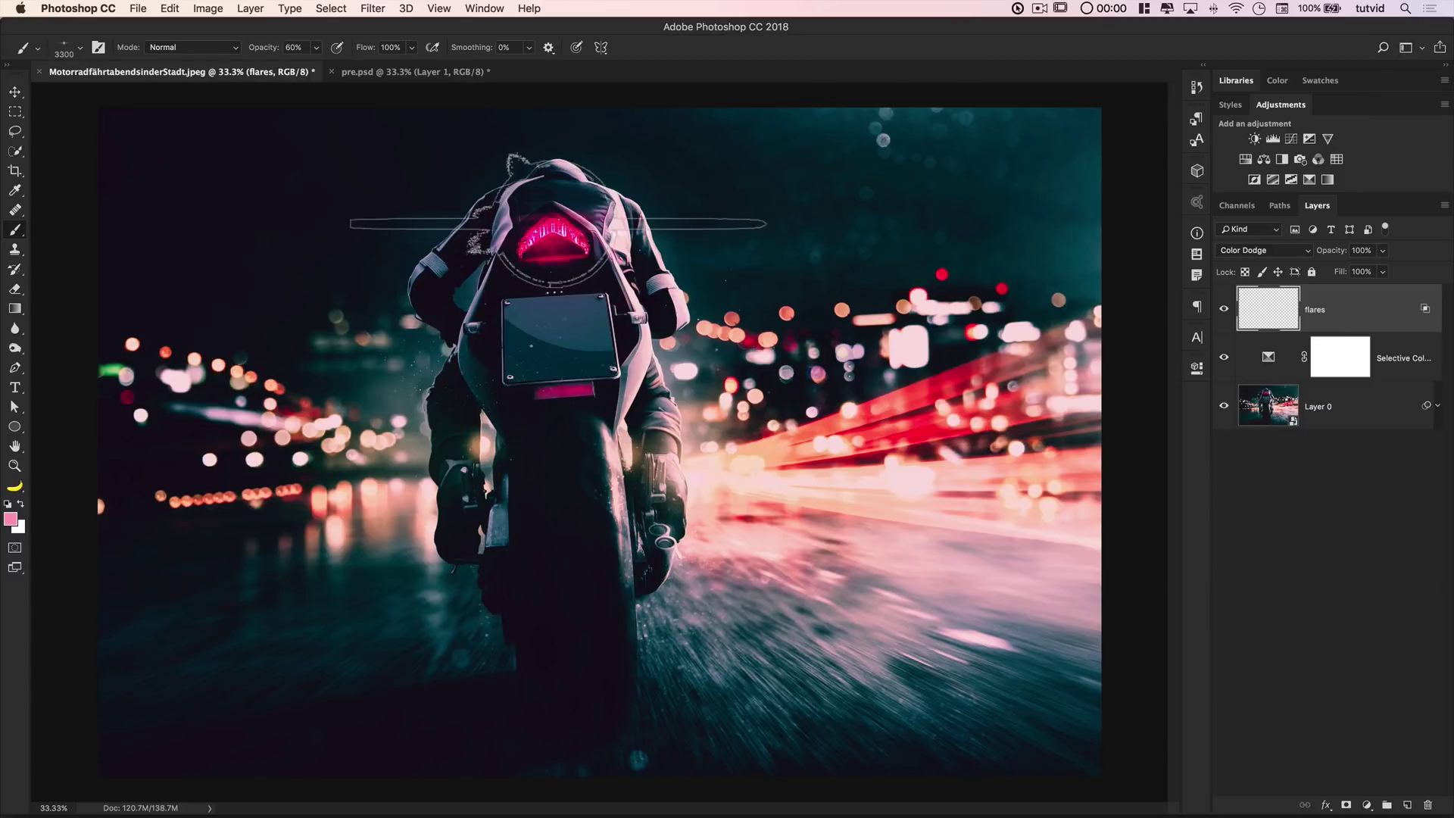
key("bracketright")
key("bracketright")
key("bracketright")
key("bracketright")
key("bracketright")
key("bracketright")
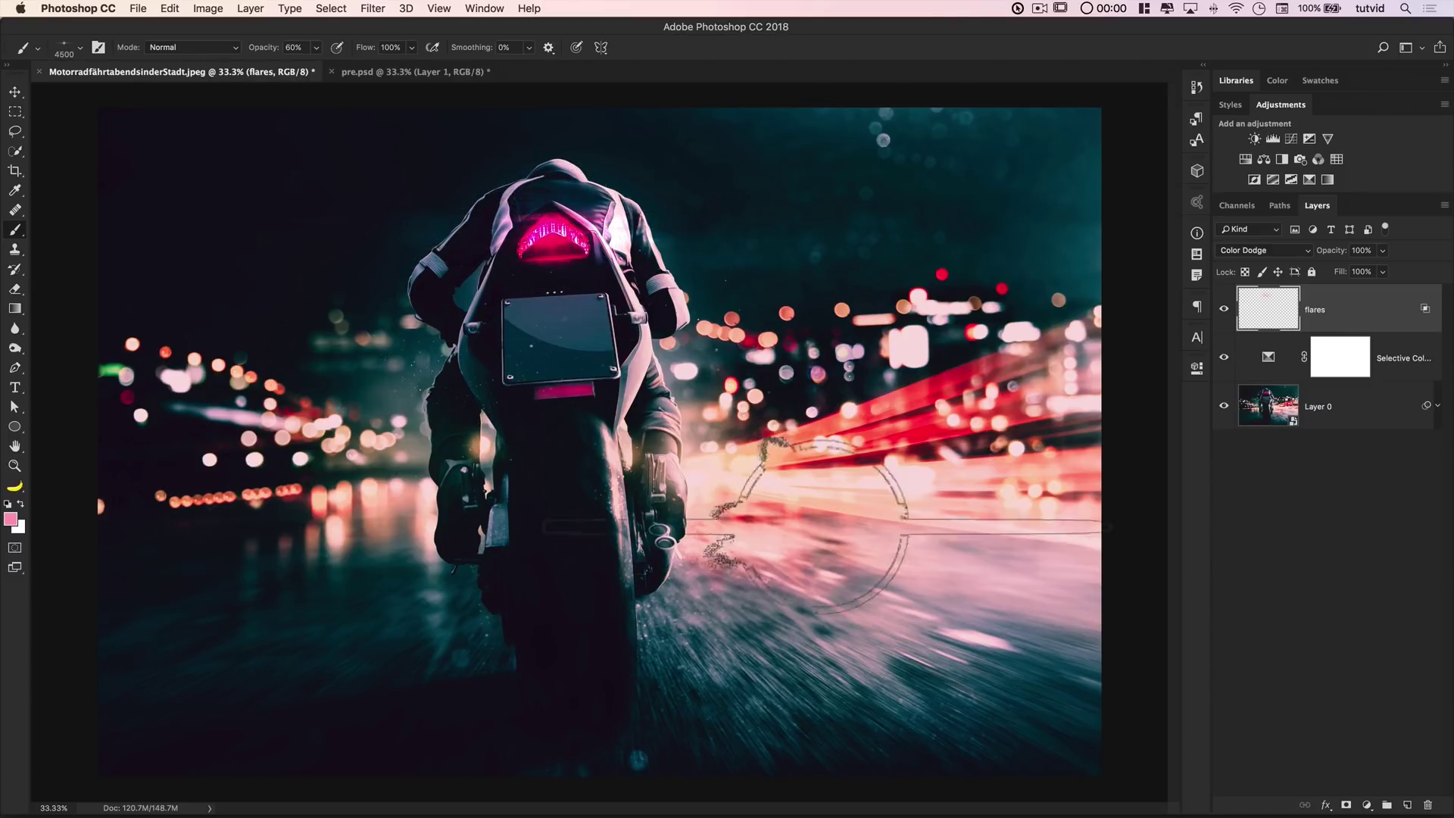
left_click(562, 507)
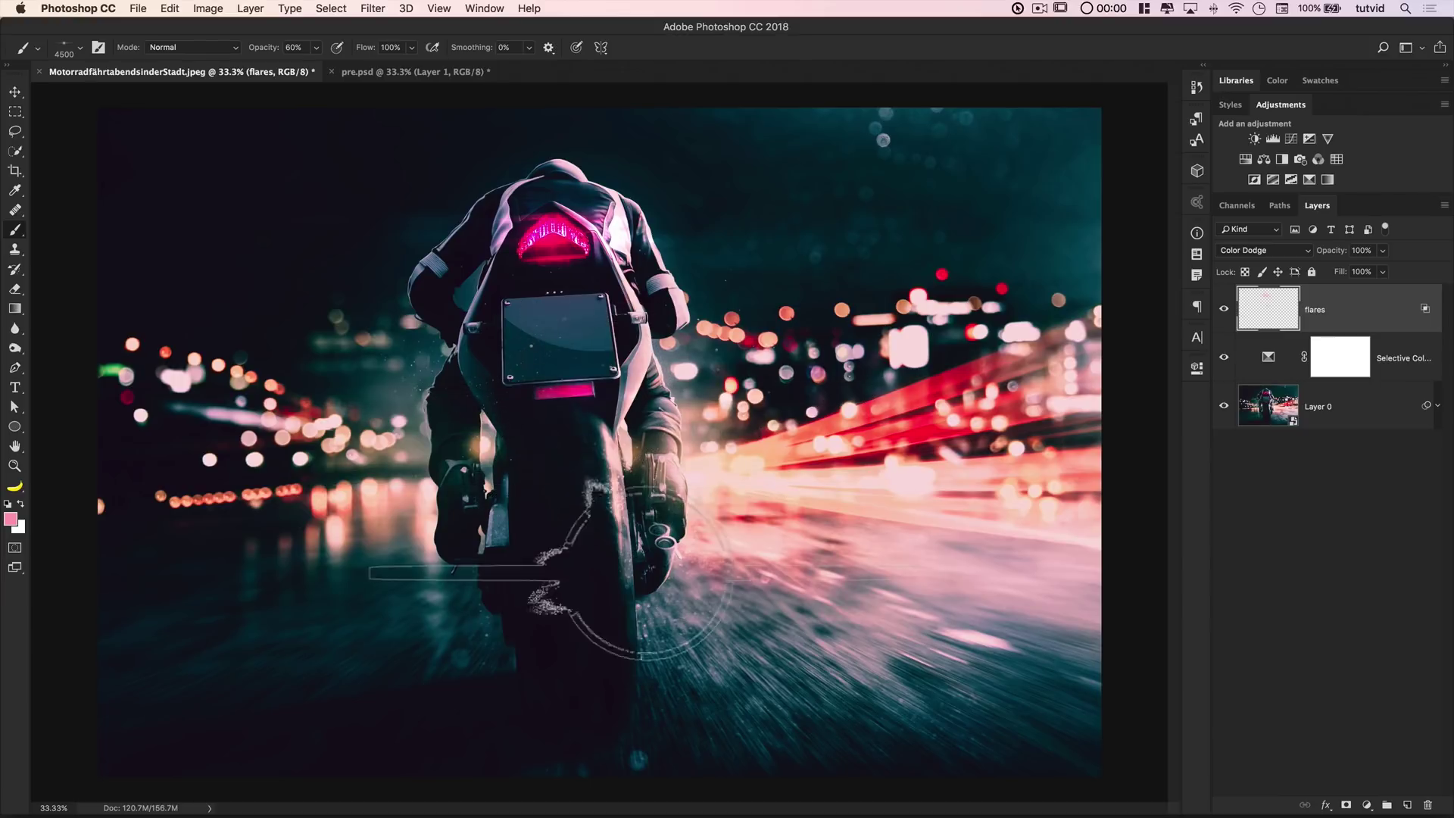
left_click(745, 337)
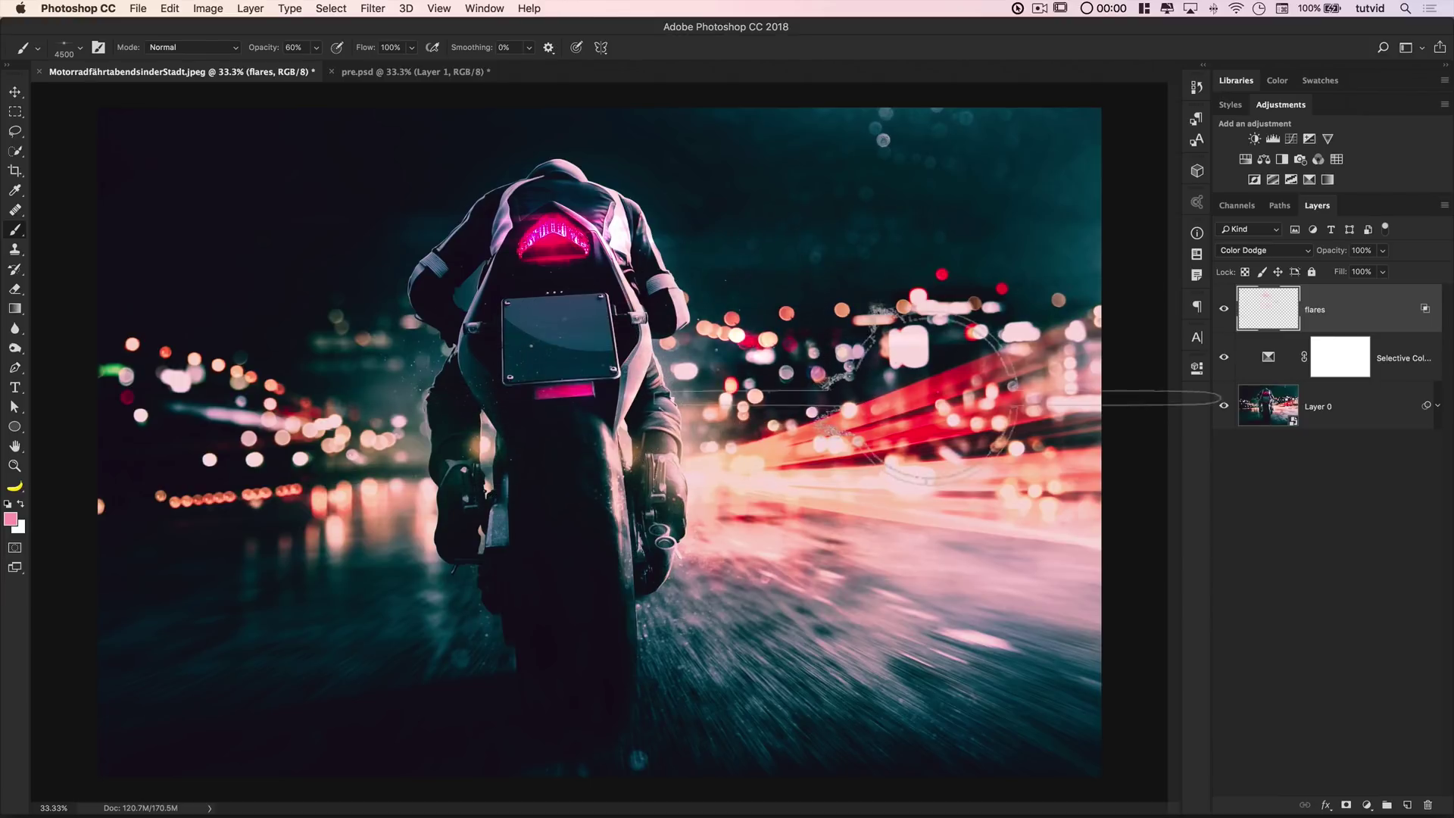
Sample local colours and stamp matching flares on the light beside the rider's foot, the exhaust and the city lights behind
left_click(472, 438, "alt")
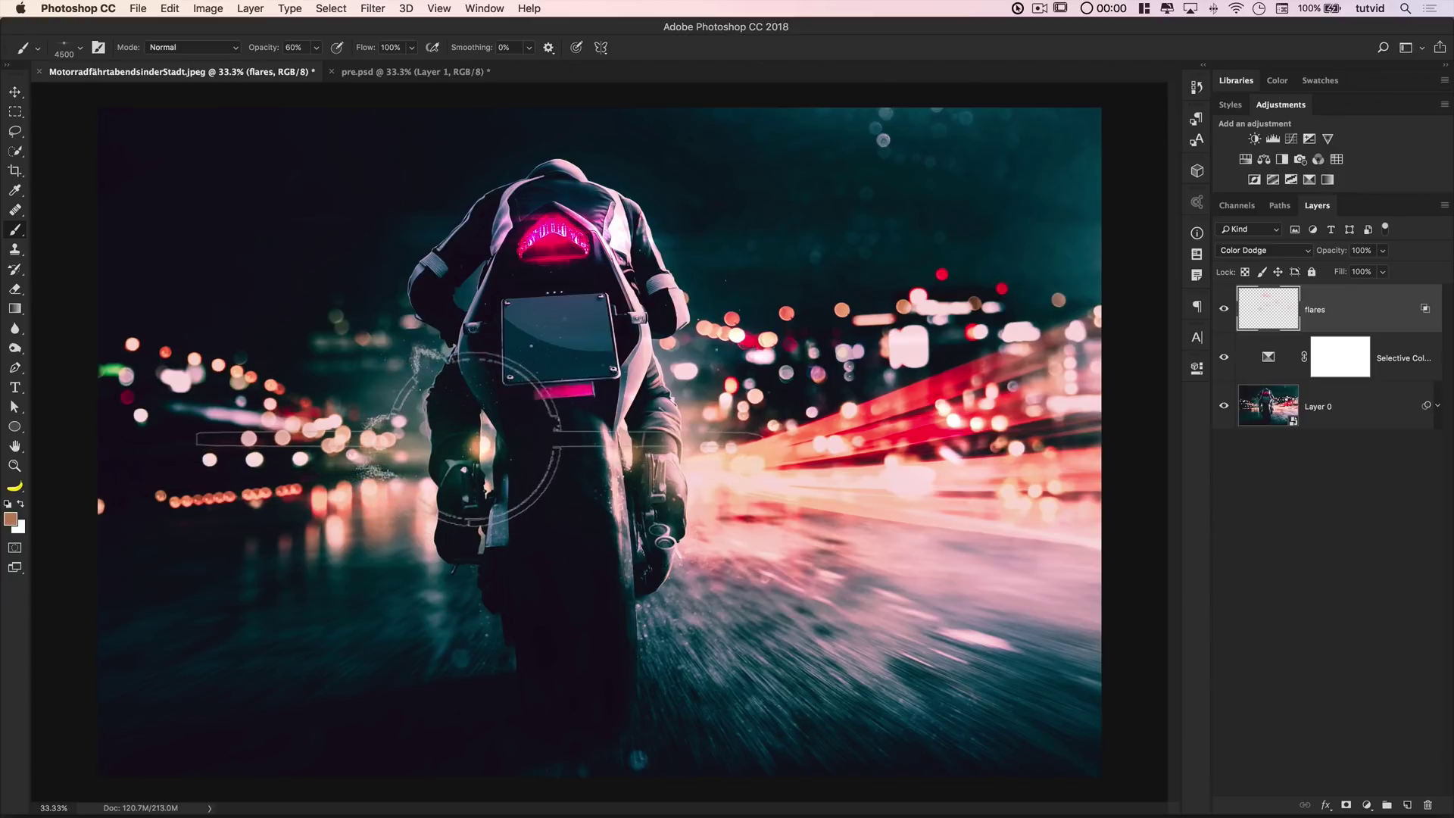
left_click(472, 437)
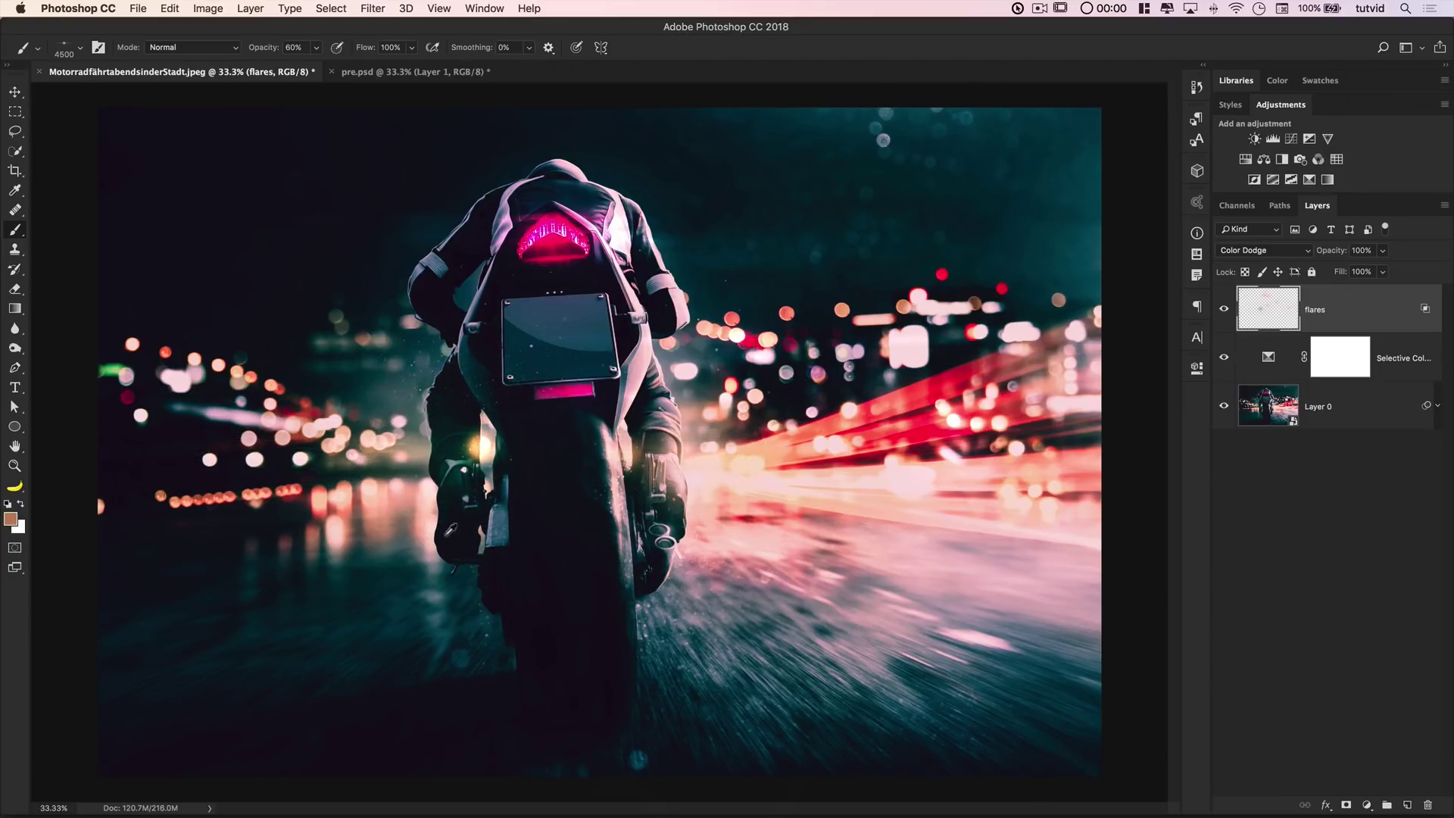
left_click(670, 555, "alt")
left_click(671, 554, "alt")
left_click(666, 543)
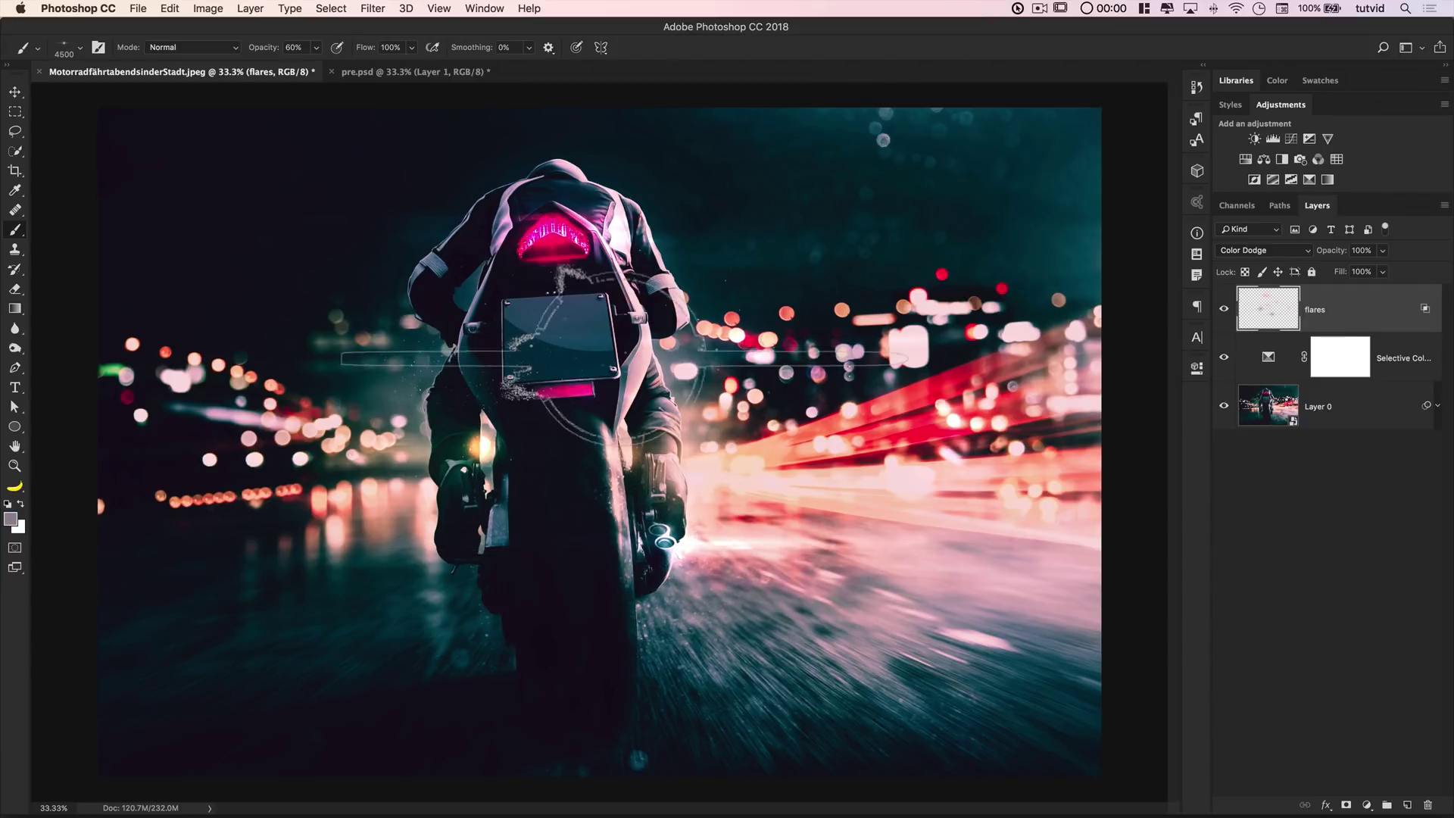
left_click(314, 430, "alt")
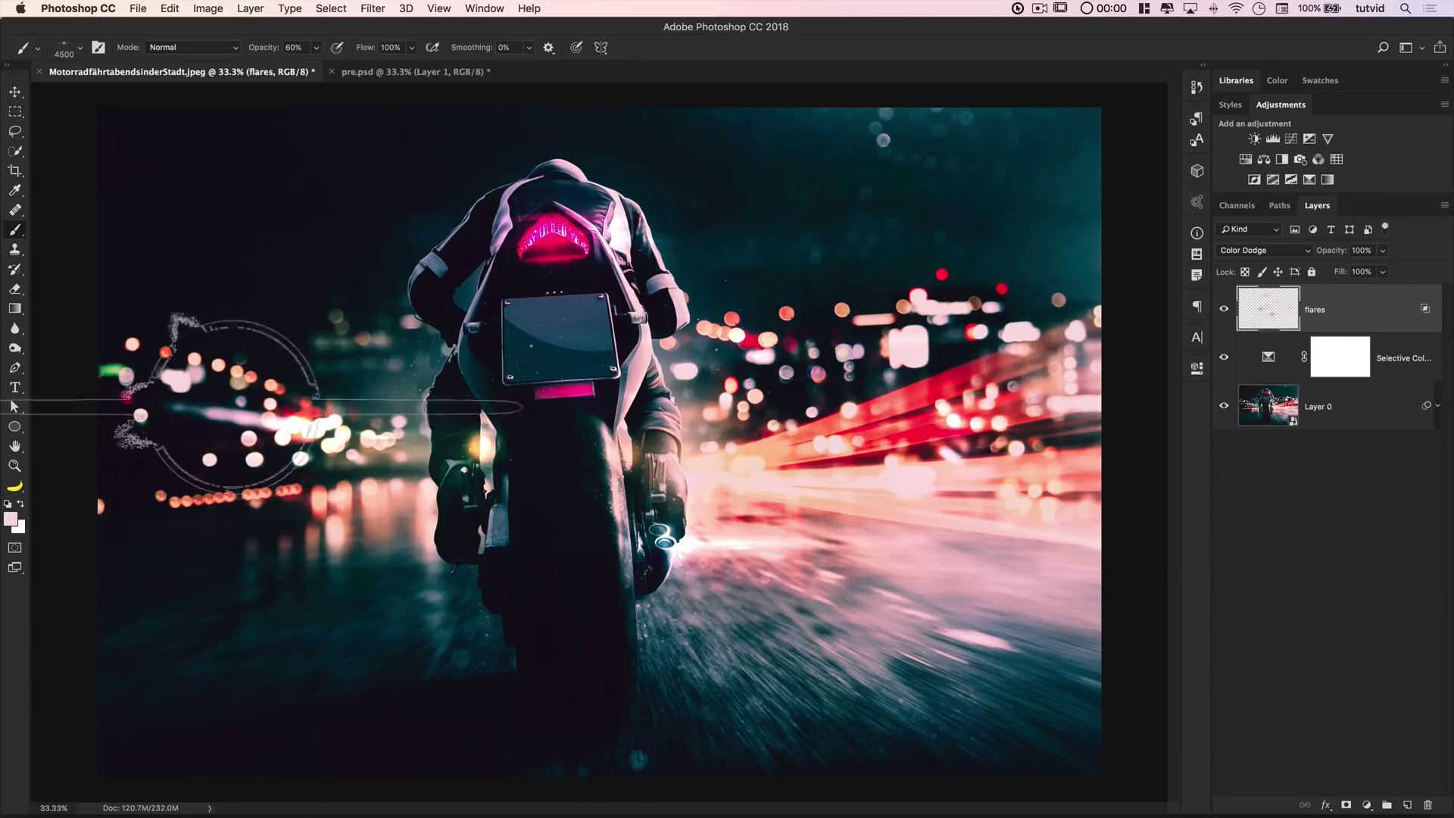
Compare the image with the flares layer hidden and shown
key("v")
left_click(1225, 312)
left_click(1225, 312)
left_click(1225, 312)
left_click(1225, 312)
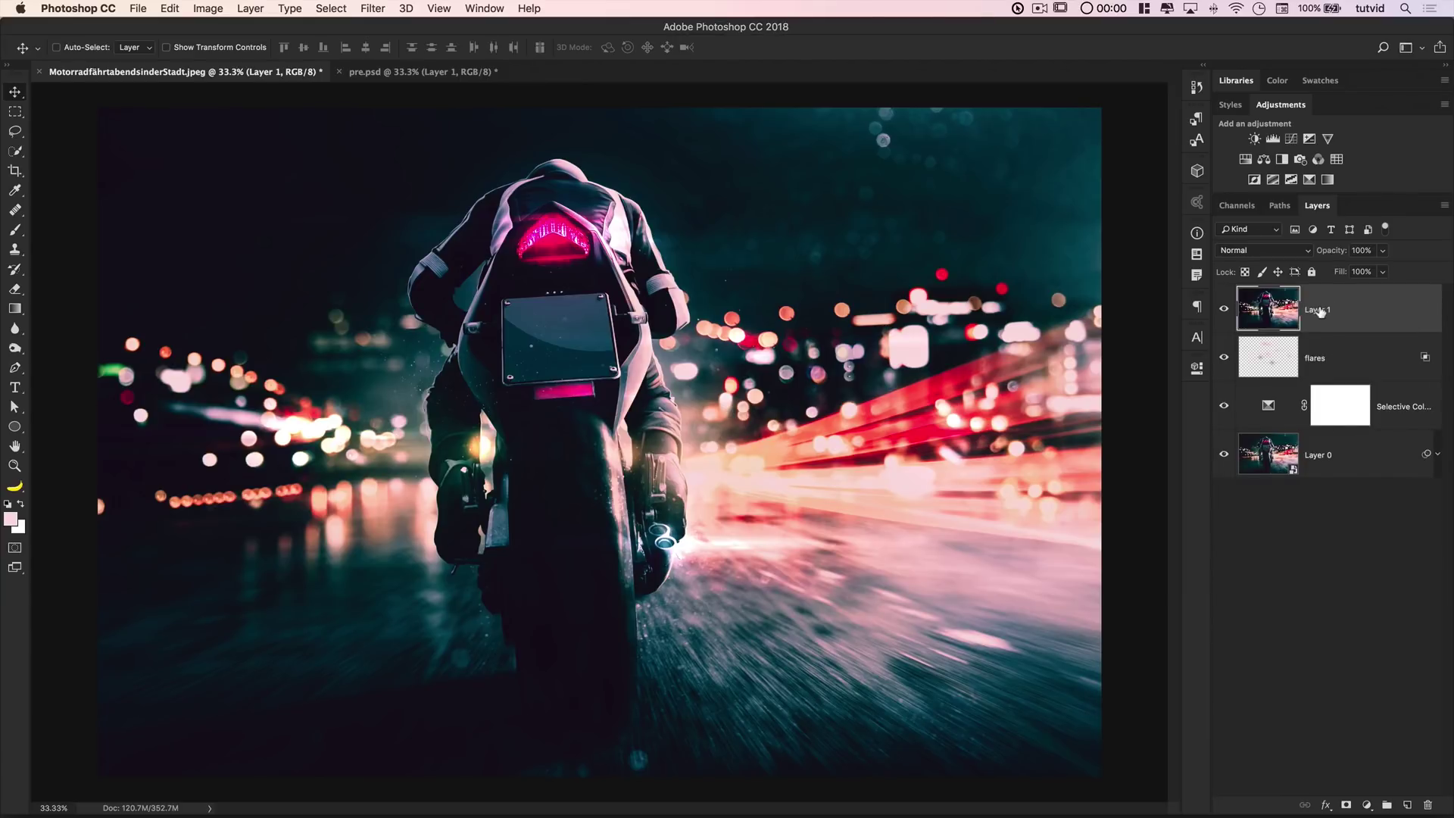
Convert the merged Layer 1 to a smart object and rename it blur
right_click(1378, 324)
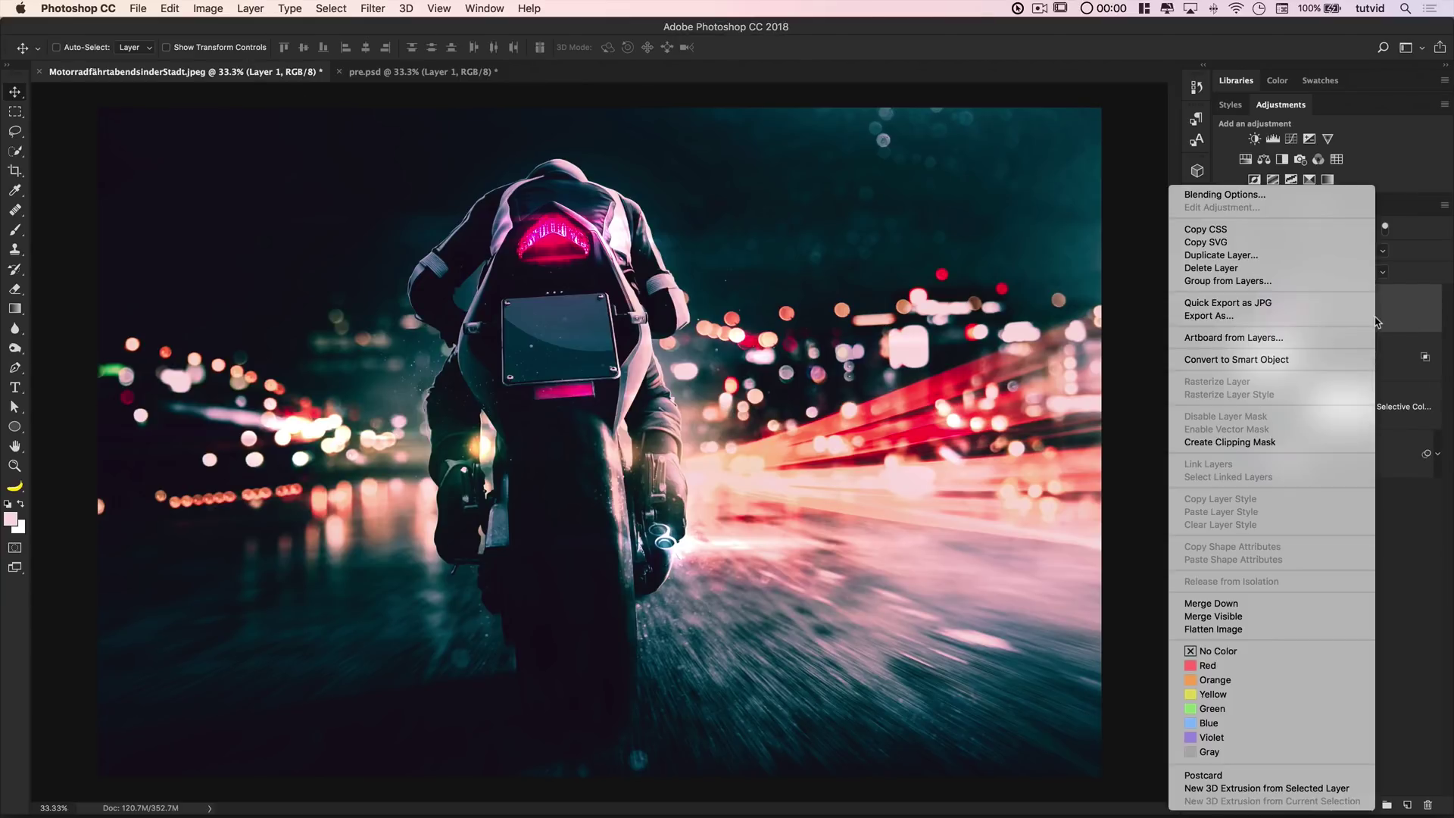
left_click(1235, 358)
double_click(1317, 309)
type("blur")
key("Return")
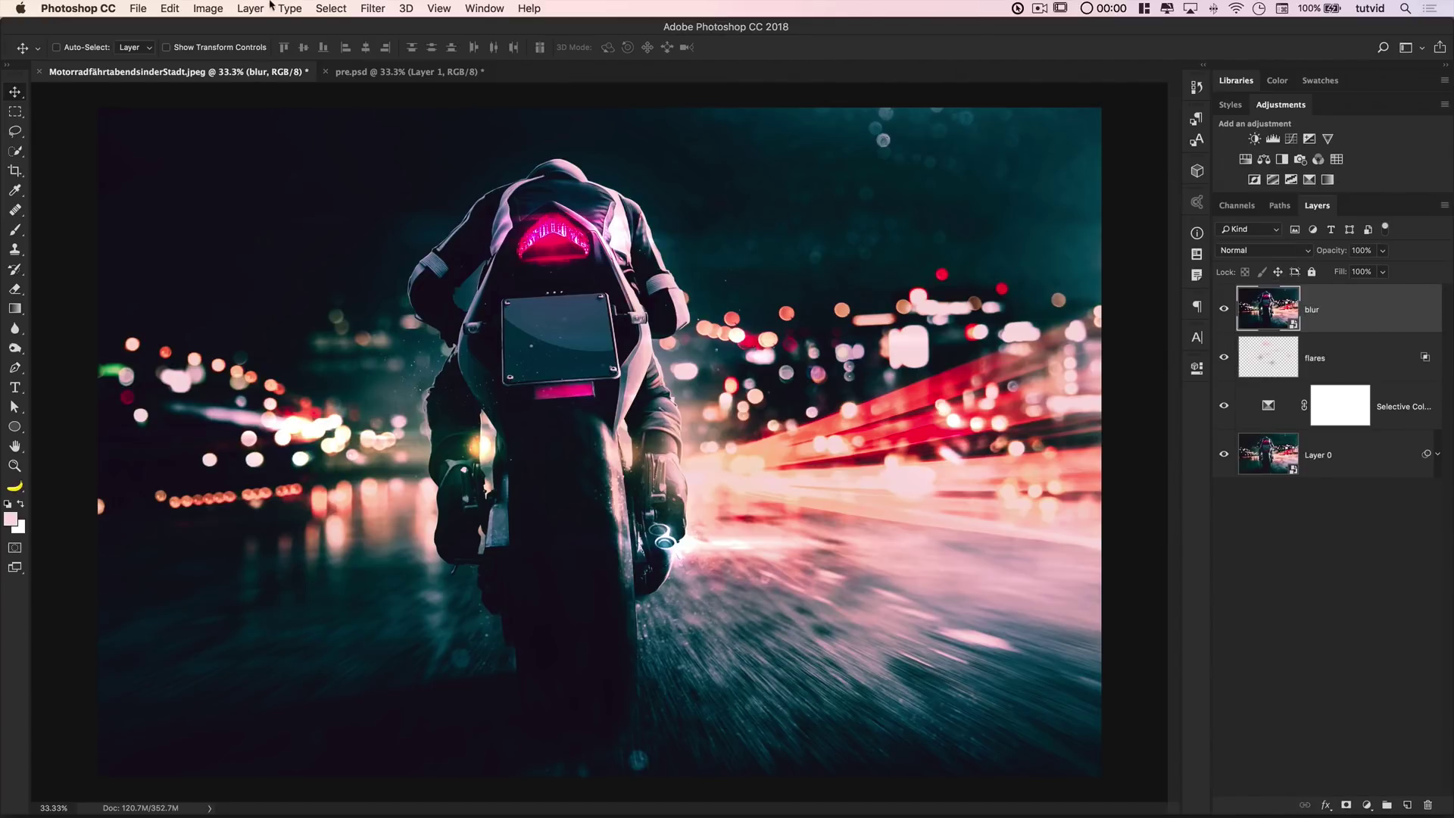
Apply a Mosaic filter with a cell size of 150 to the blur layer
left_click(370, 9)
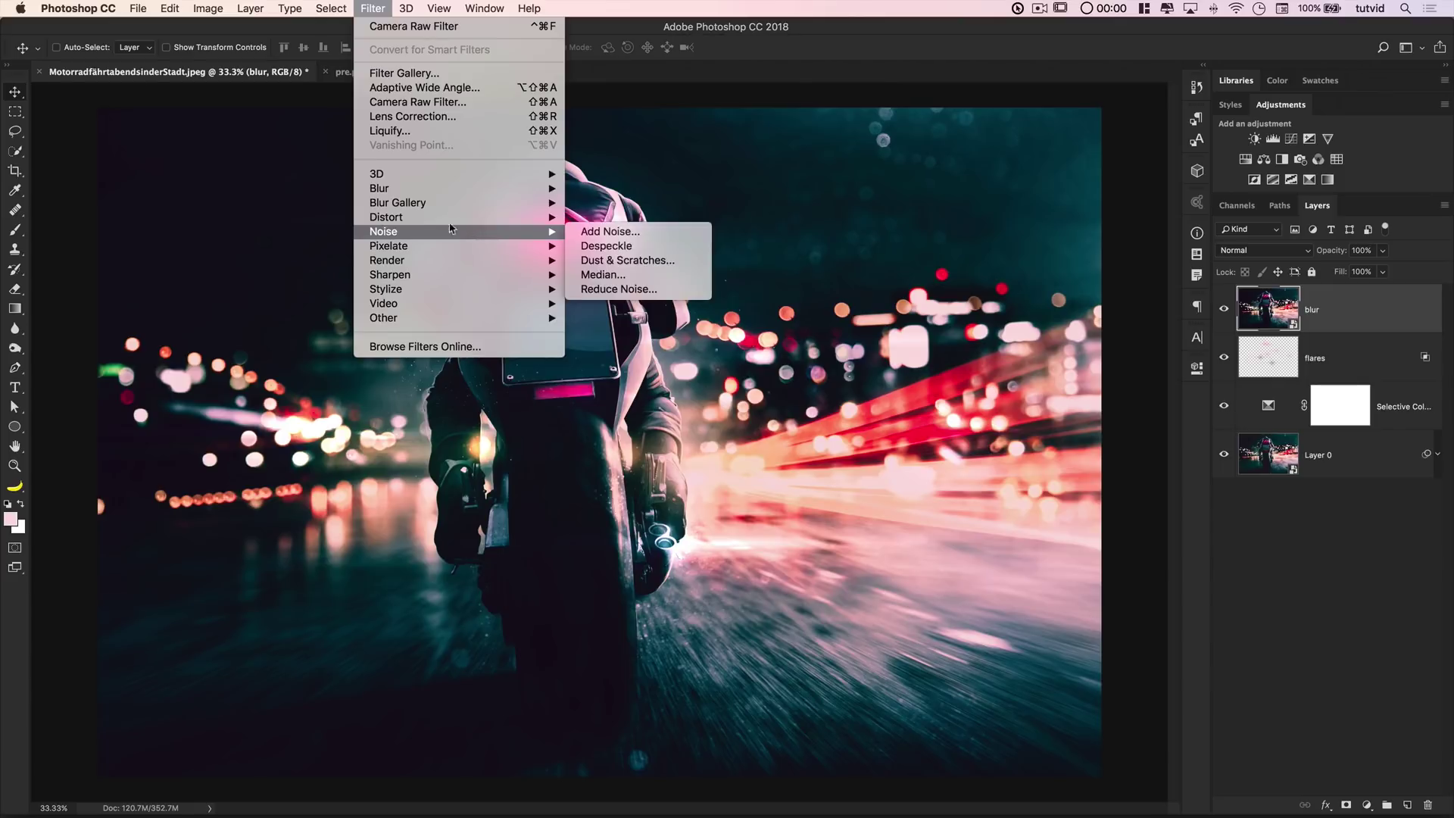
mouse_move(443, 246)
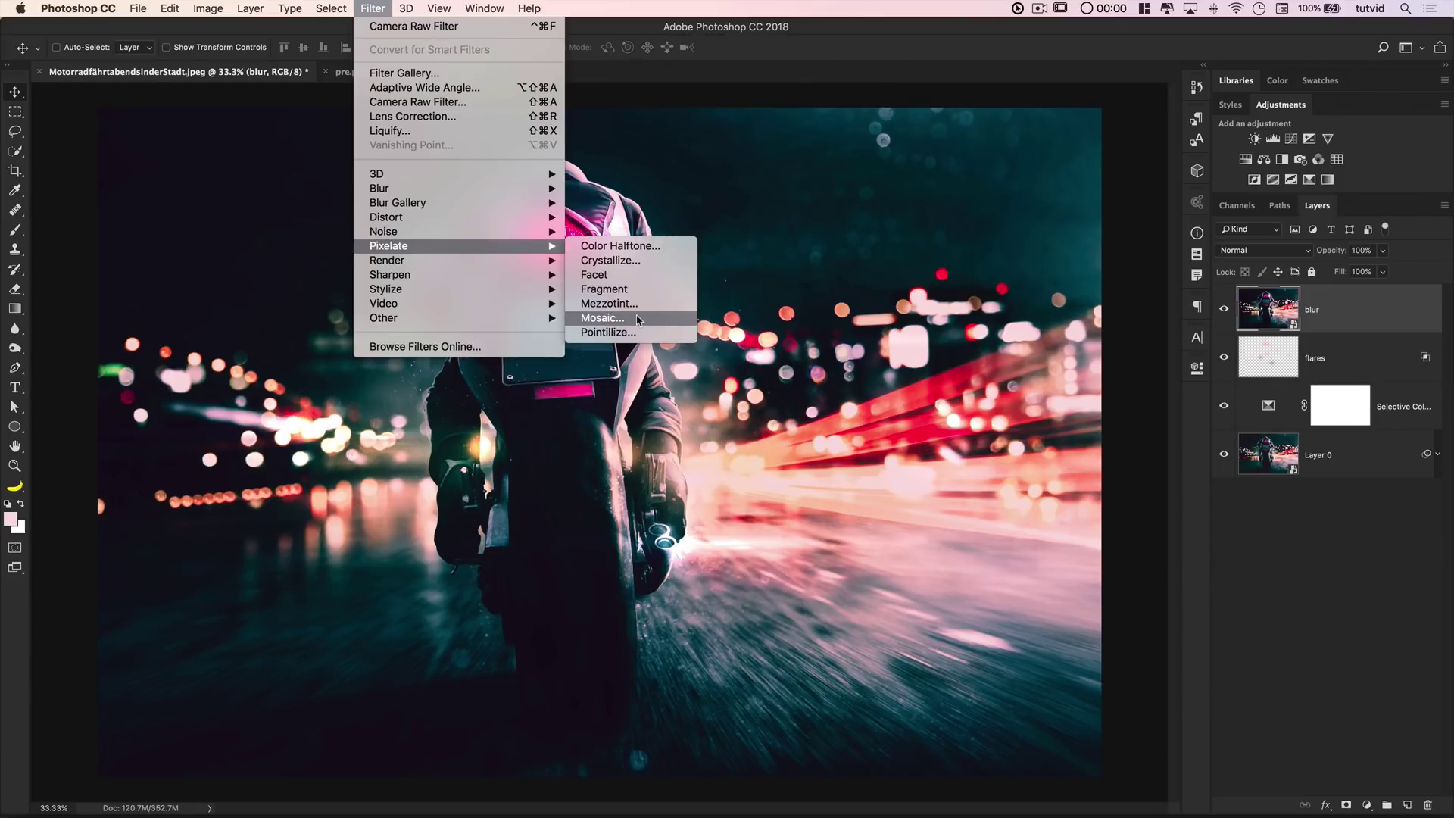
left_click(625, 318)
left_click_drag(792, 198, 938, 246)
left_click(886, 448)
double_click(886, 448)
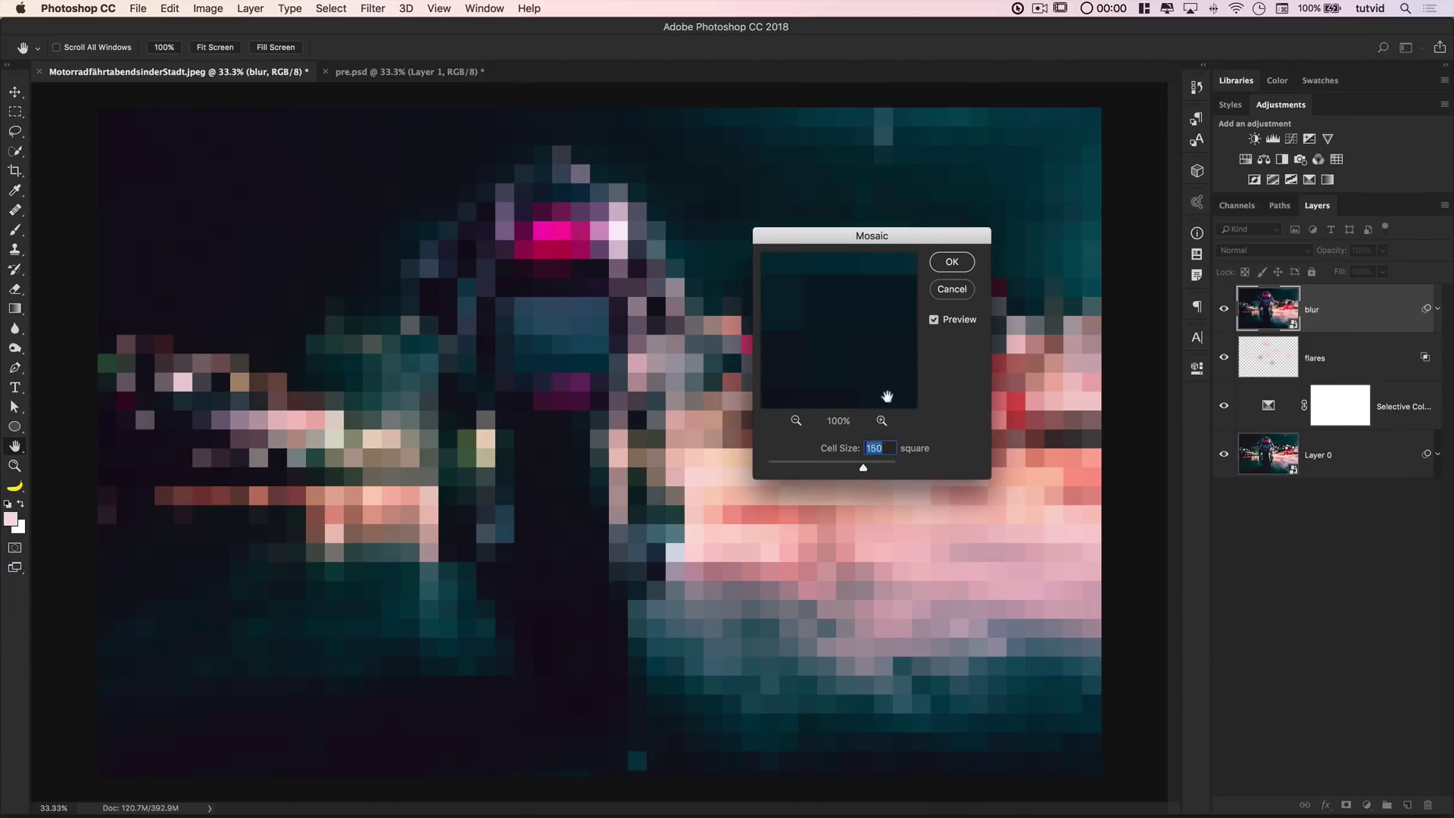
mouse_move(863, 467)
left_mouse_down()
mouse_move(772, 467)
mouse_move(896, 467)
mouse_move(863, 467)
left_mouse_up()
left_click(952, 262)
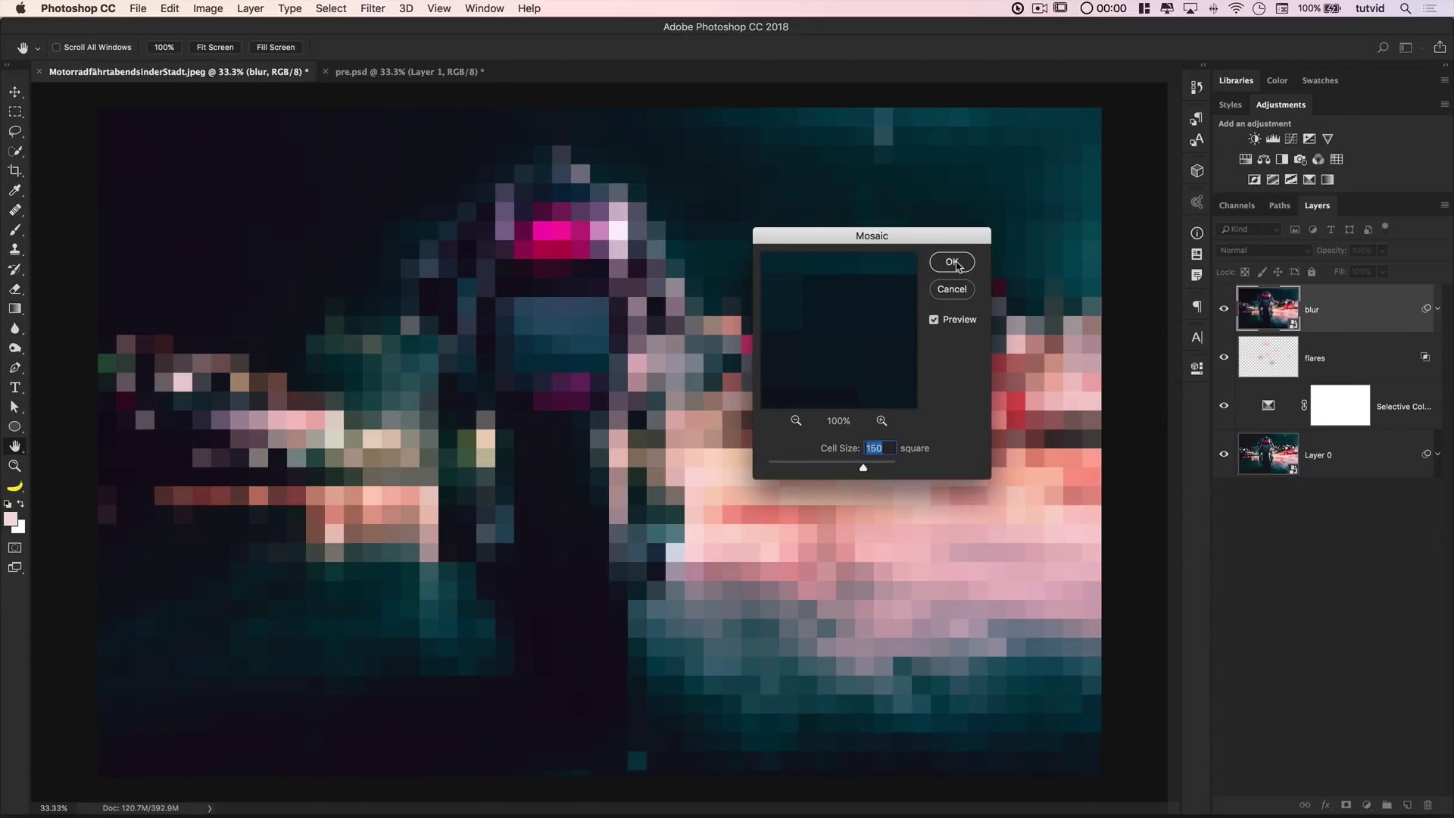
Apply a Motion Blur with an angle of 90° and a distance of 400 pixels to the blur layer
left_click(371, 9)
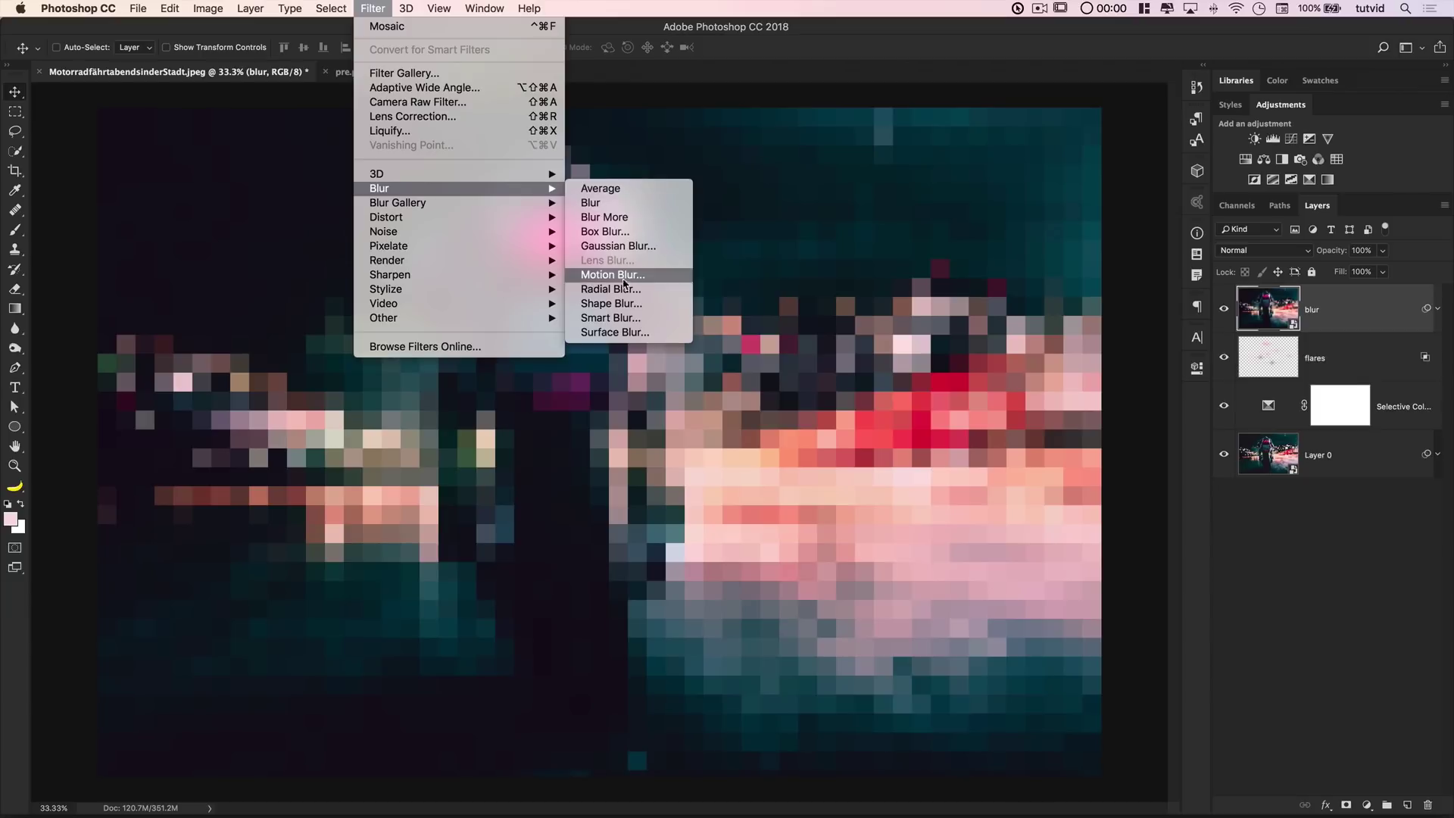
left_click(613, 278)
left_click_drag(1289, 416, 916, 203)
left_click(915, 452)
double_click(924, 452)
type("500")
key("Tab")
left_click(898, 452)
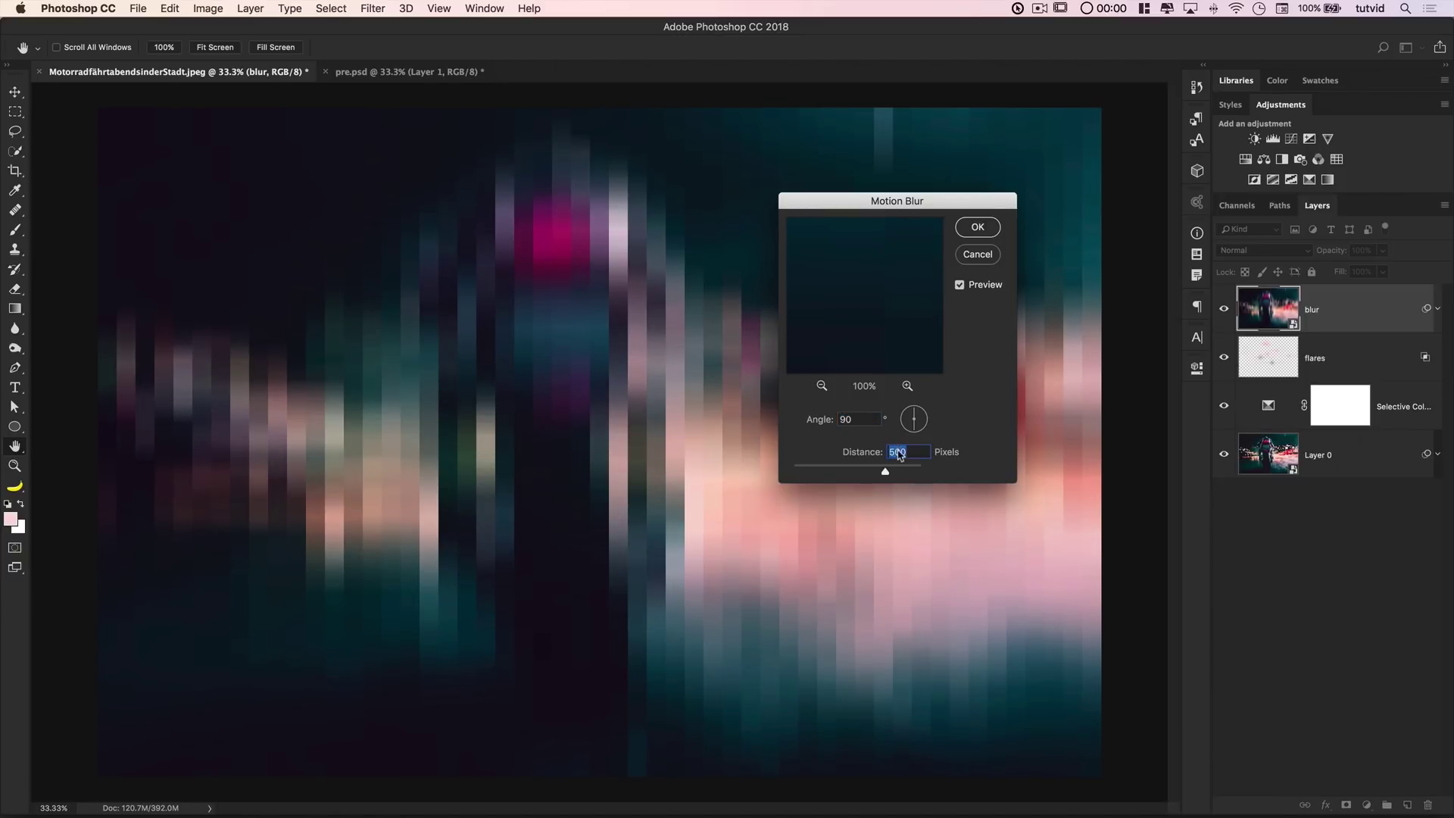
key("Tab")
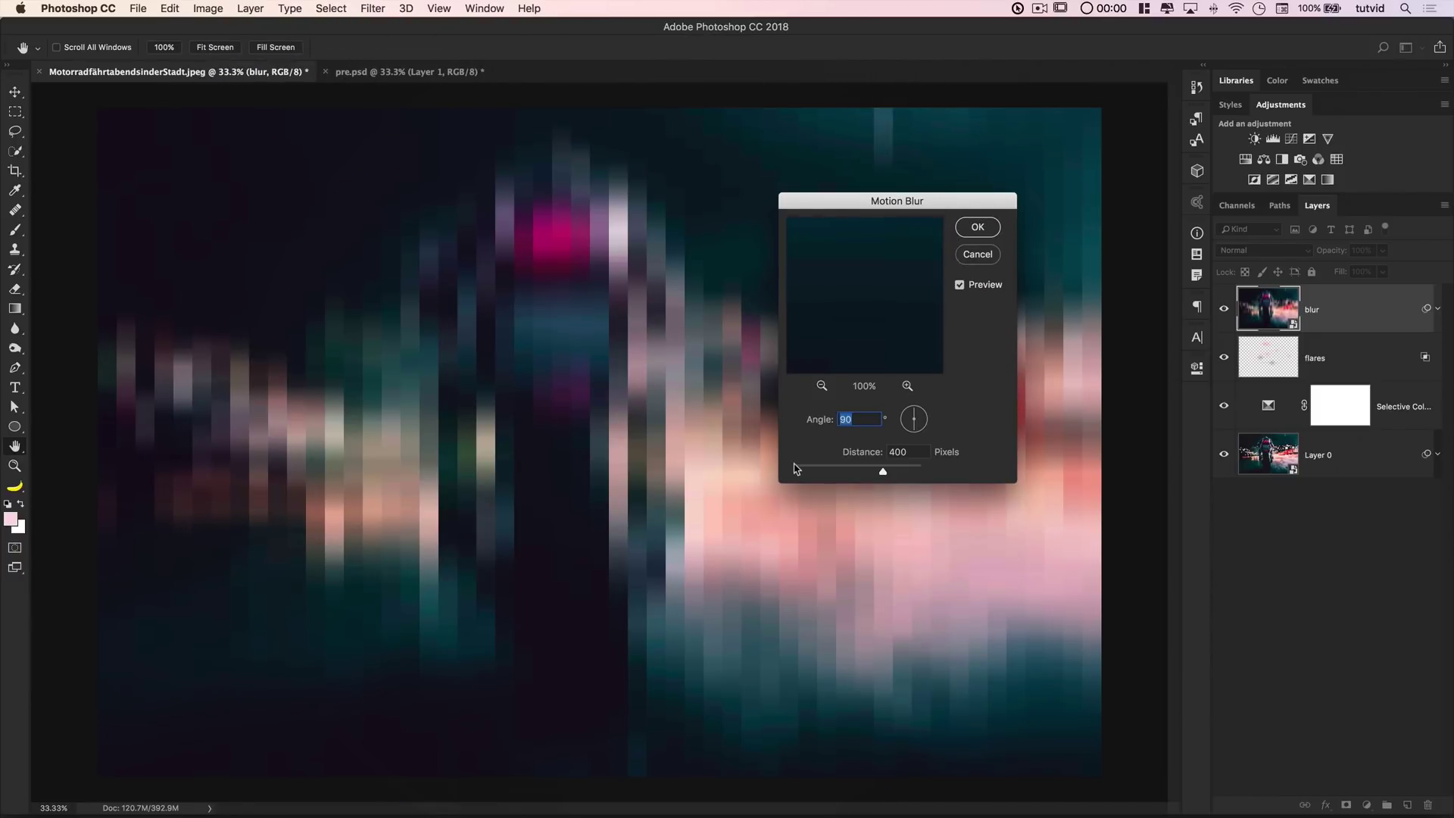
left_click(988, 226)
Set the blur layer's blend mode to Soft Light and compare the image with the layer hidden and shown
left_click(1253, 249)
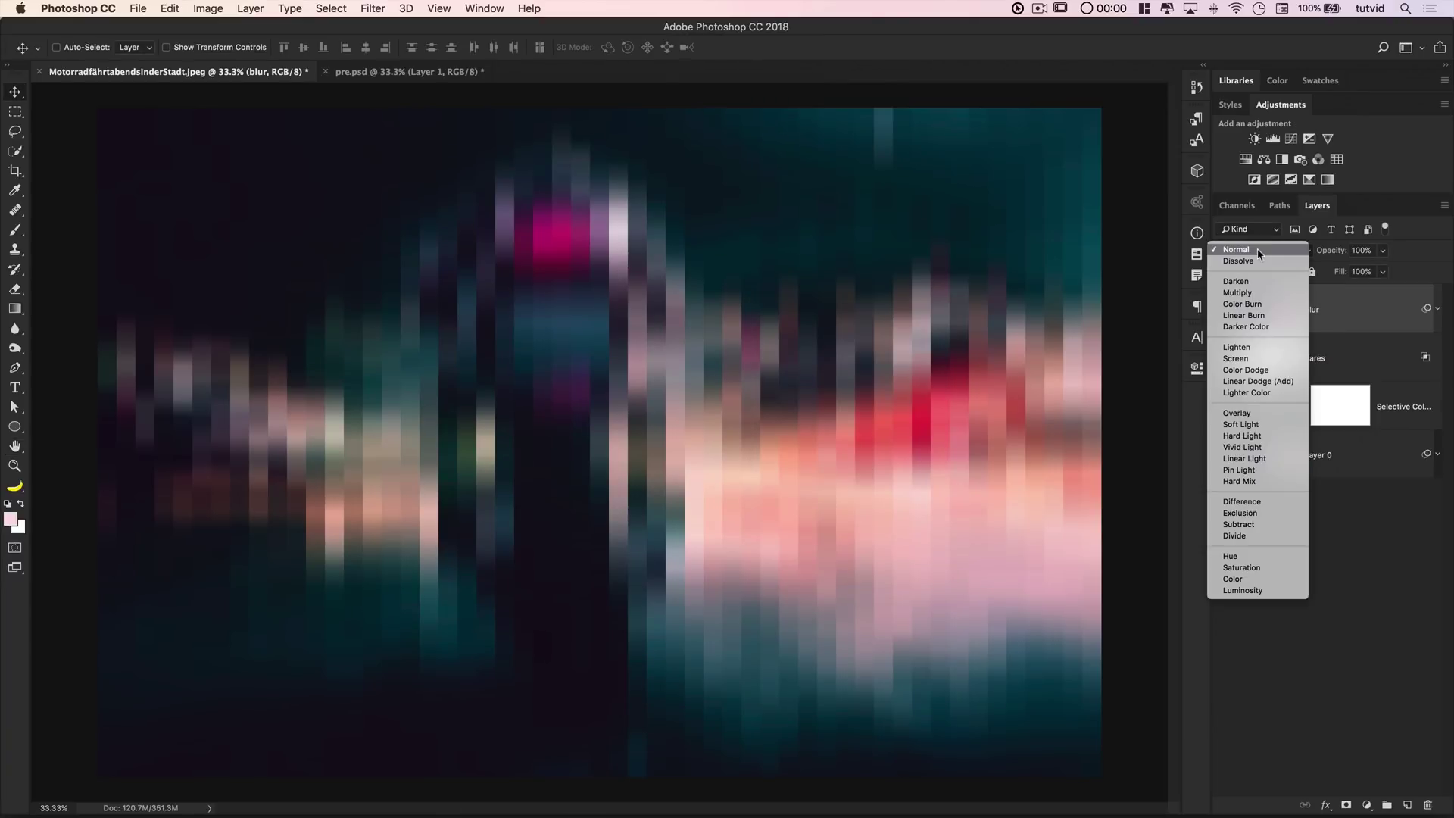
left_click(1236, 425)
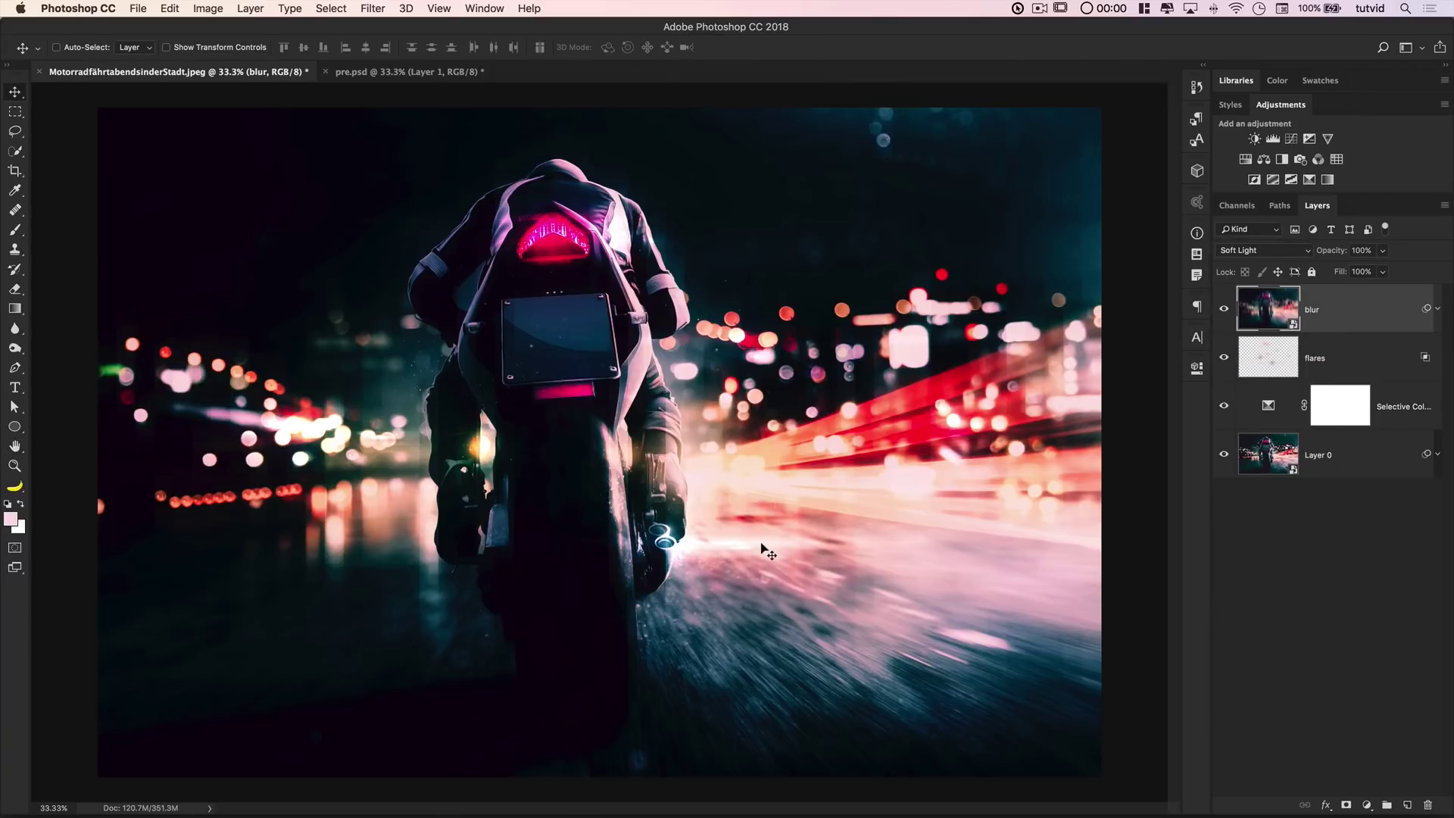
left_click(1224, 310)
left_click(1224, 309)
left_click(1224, 309)
left_click(1224, 309)
left_click(1224, 310)
Split the blur layer's black Blend If value for This Layer to 0 / 60 and inspect the effect on the shadows
double_click(1357, 305)
left_click_drag(953, 228, 898, 137)
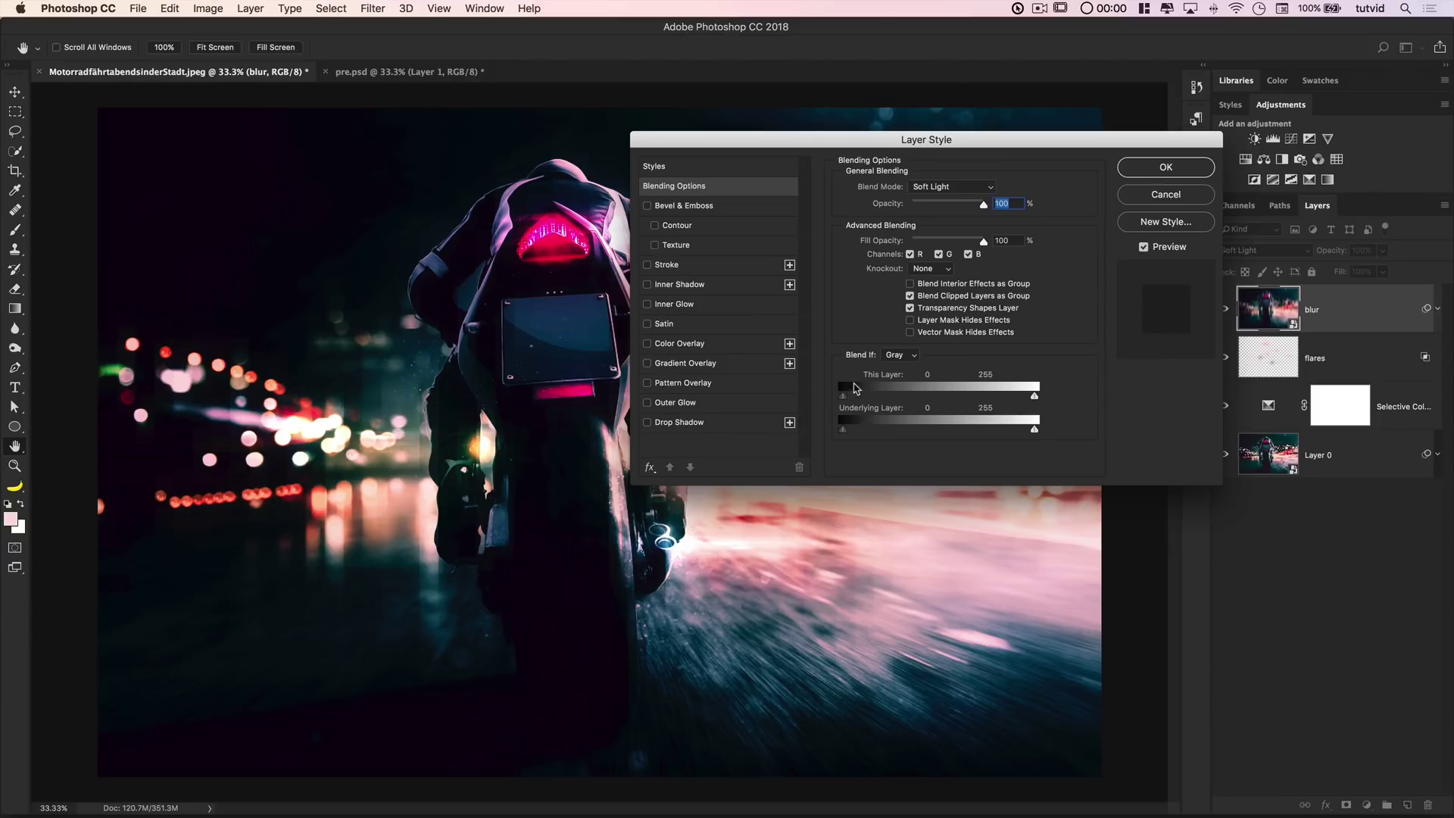
key("alt")
mouse_move(900, 400)
left_mouse_down()
mouse_move(913, 404)
mouse_move(882, 402)
left_mouse_up()
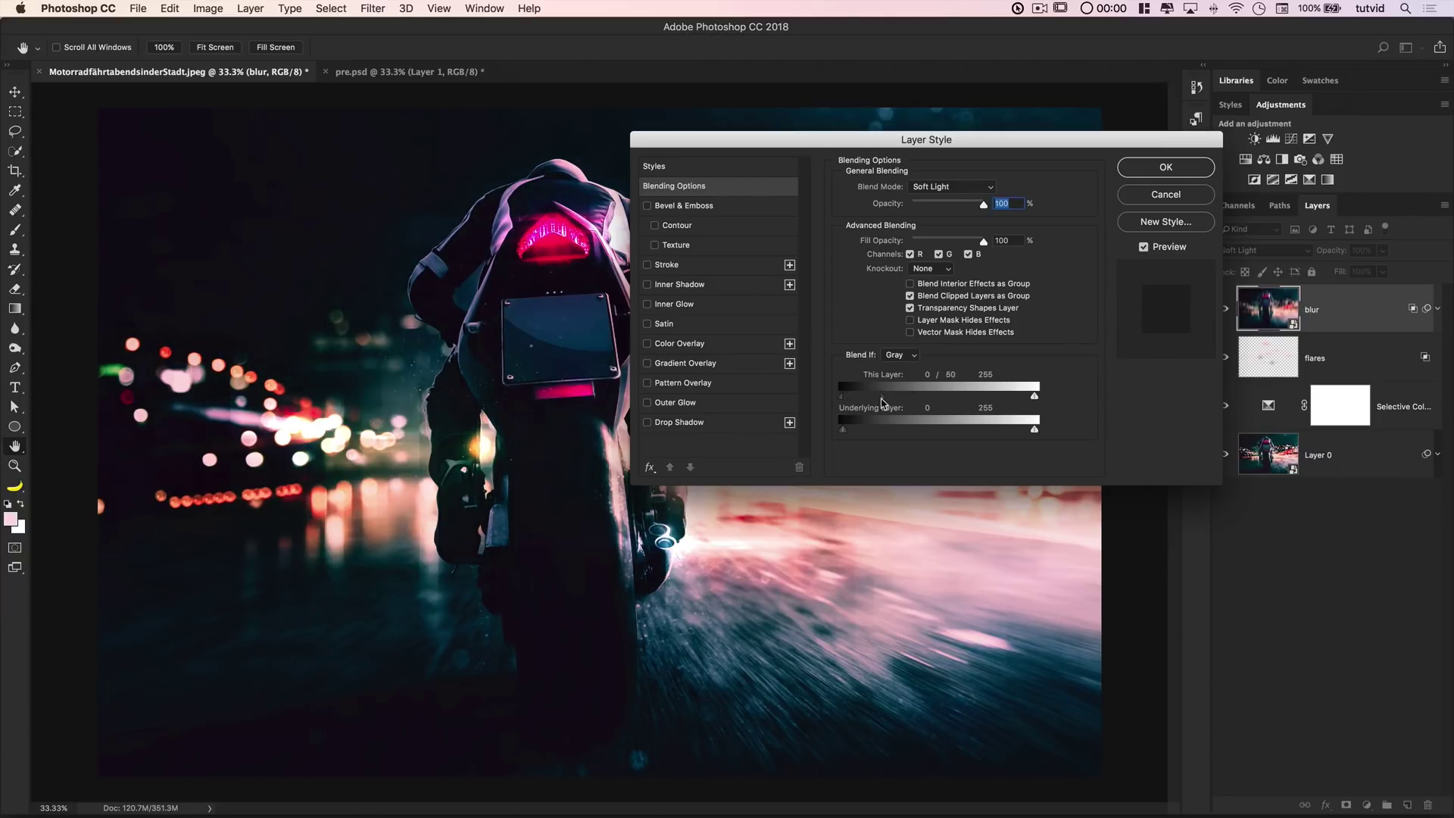
left_click_drag(958, 140, 1081, 385)
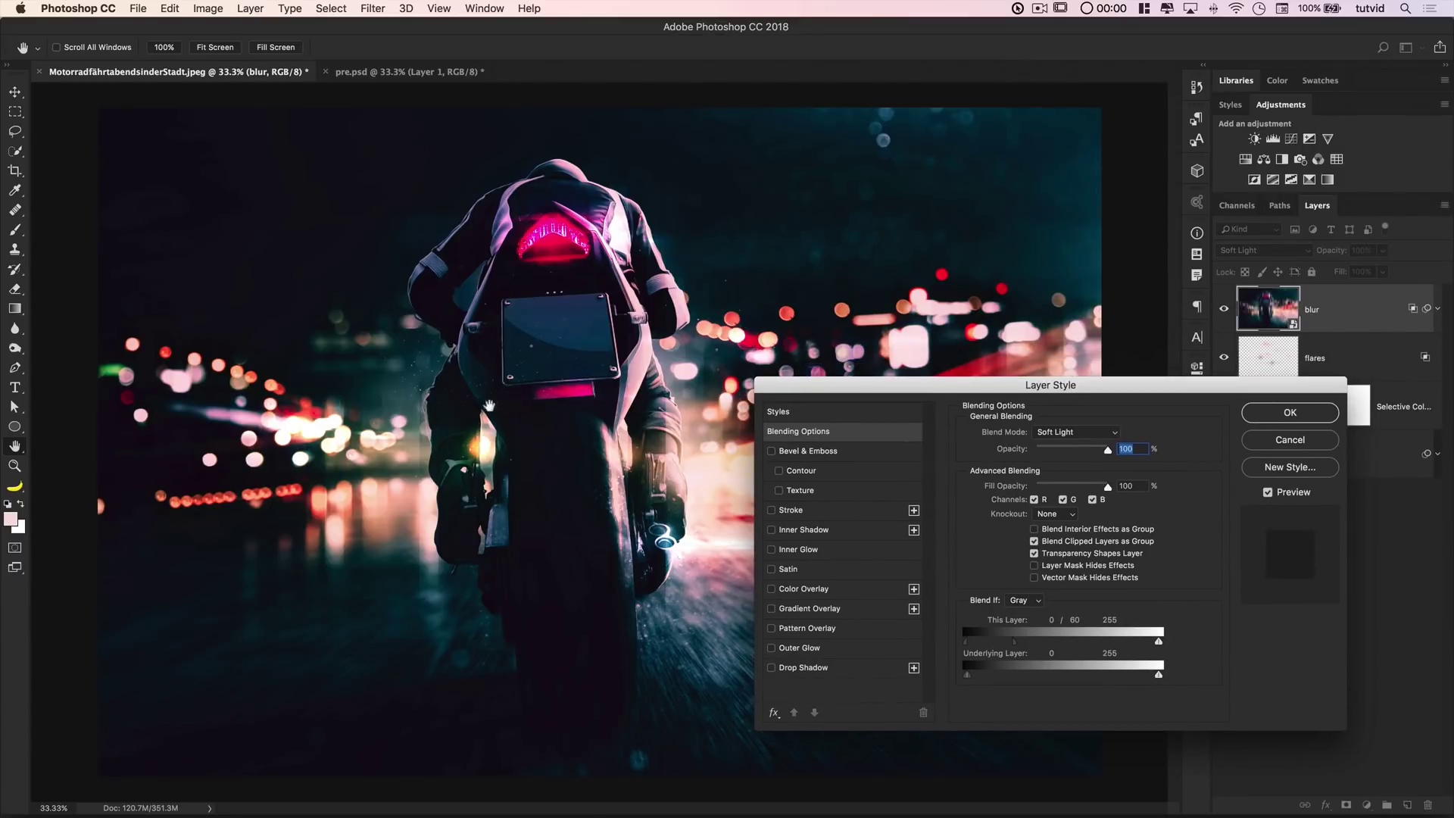
left_click_drag(969, 389, 983, 523)
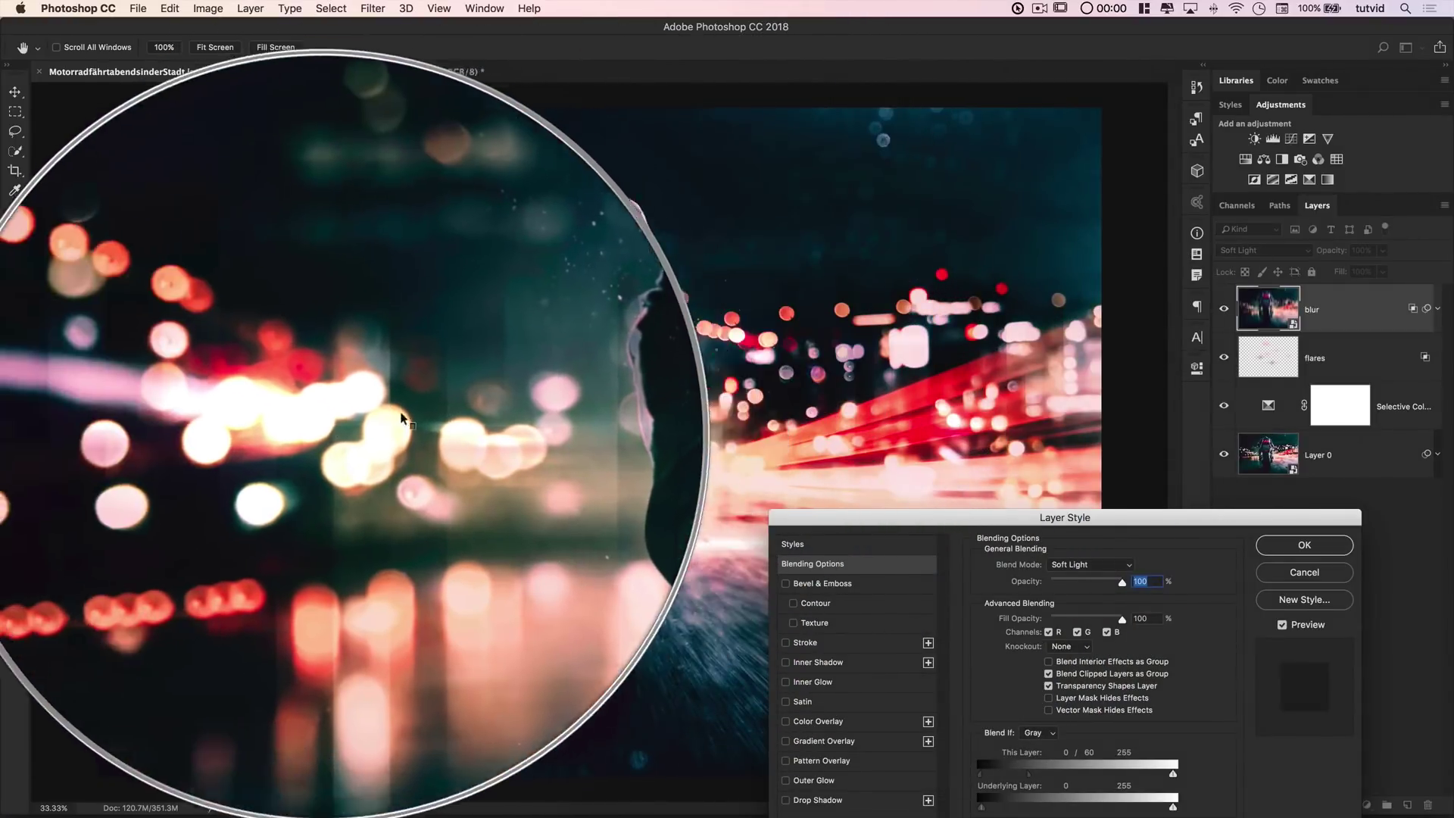
left_click_drag(1081, 517, 865, 219)
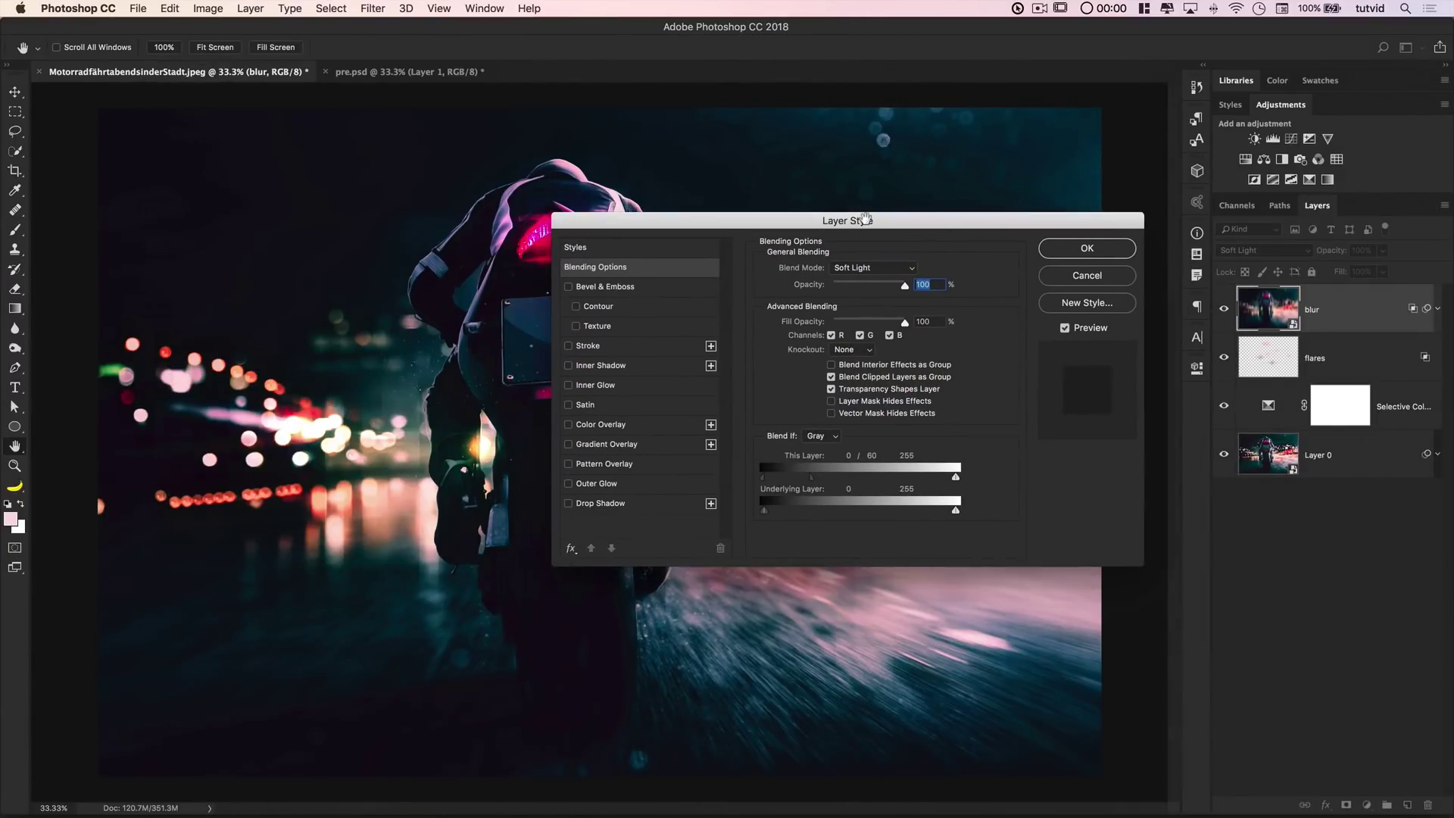
Compare the image with and without the blur layer's Blend If adjustment and apply the layer style
left_click(1065, 328)
left_click(1065, 328)
left_click(1065, 328)
left_click(1087, 249)
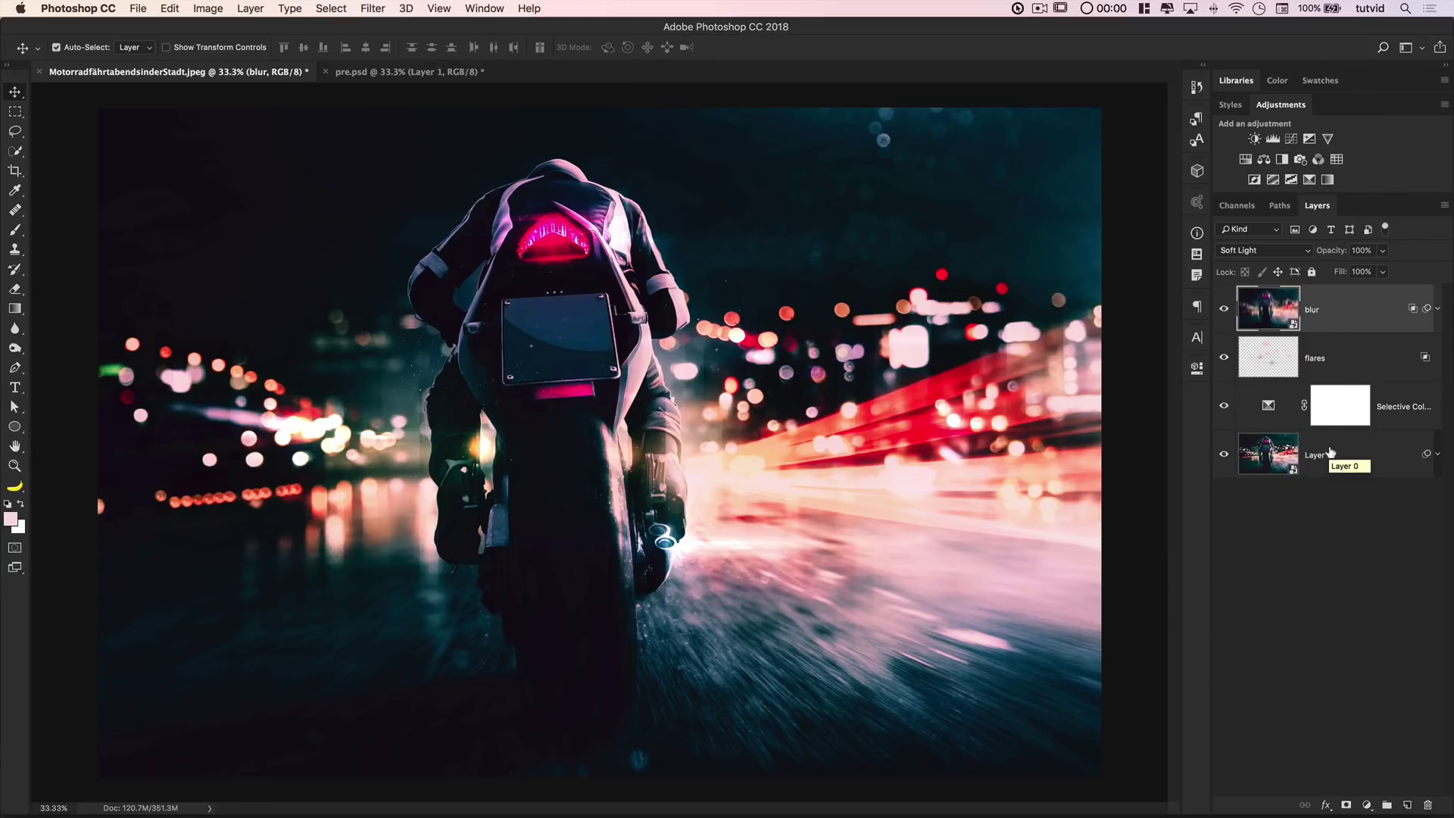
Merge all visible layers into a new desaturated top layer and apply a High Pass filter with a radius of 10 pixels
key("super+alt+shift+e")
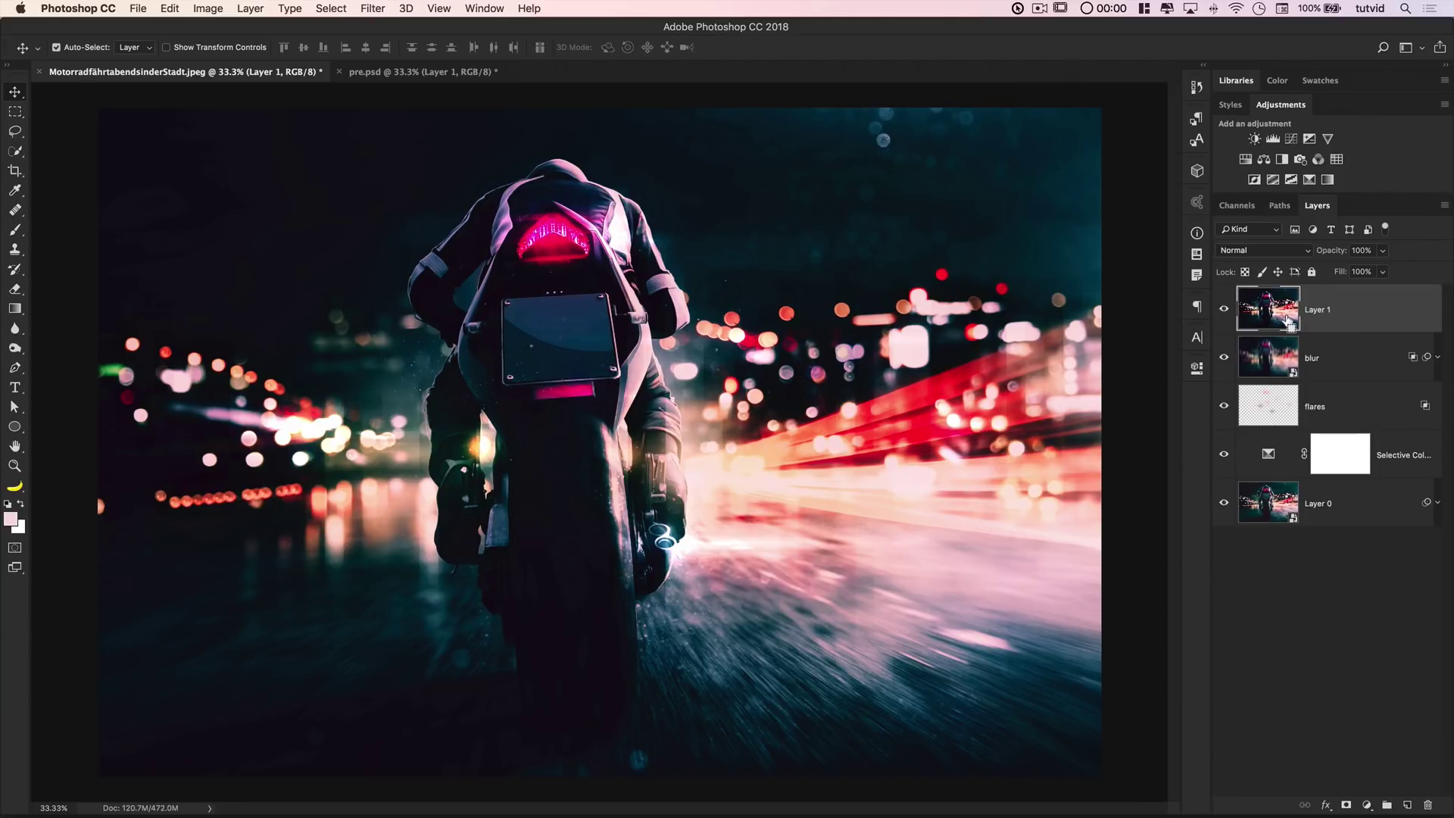
key("super+shift+u")
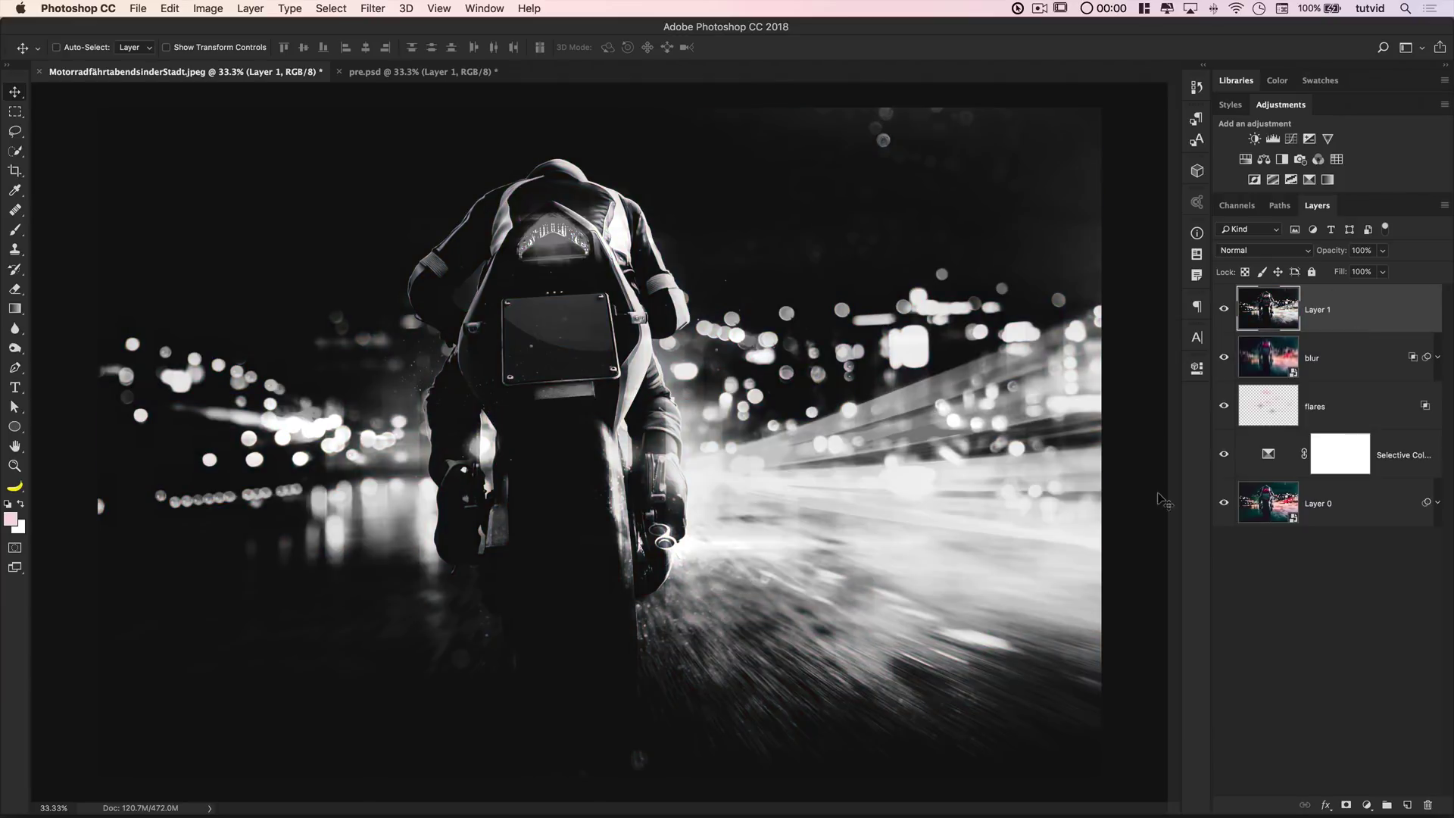
left_click(369, 7)
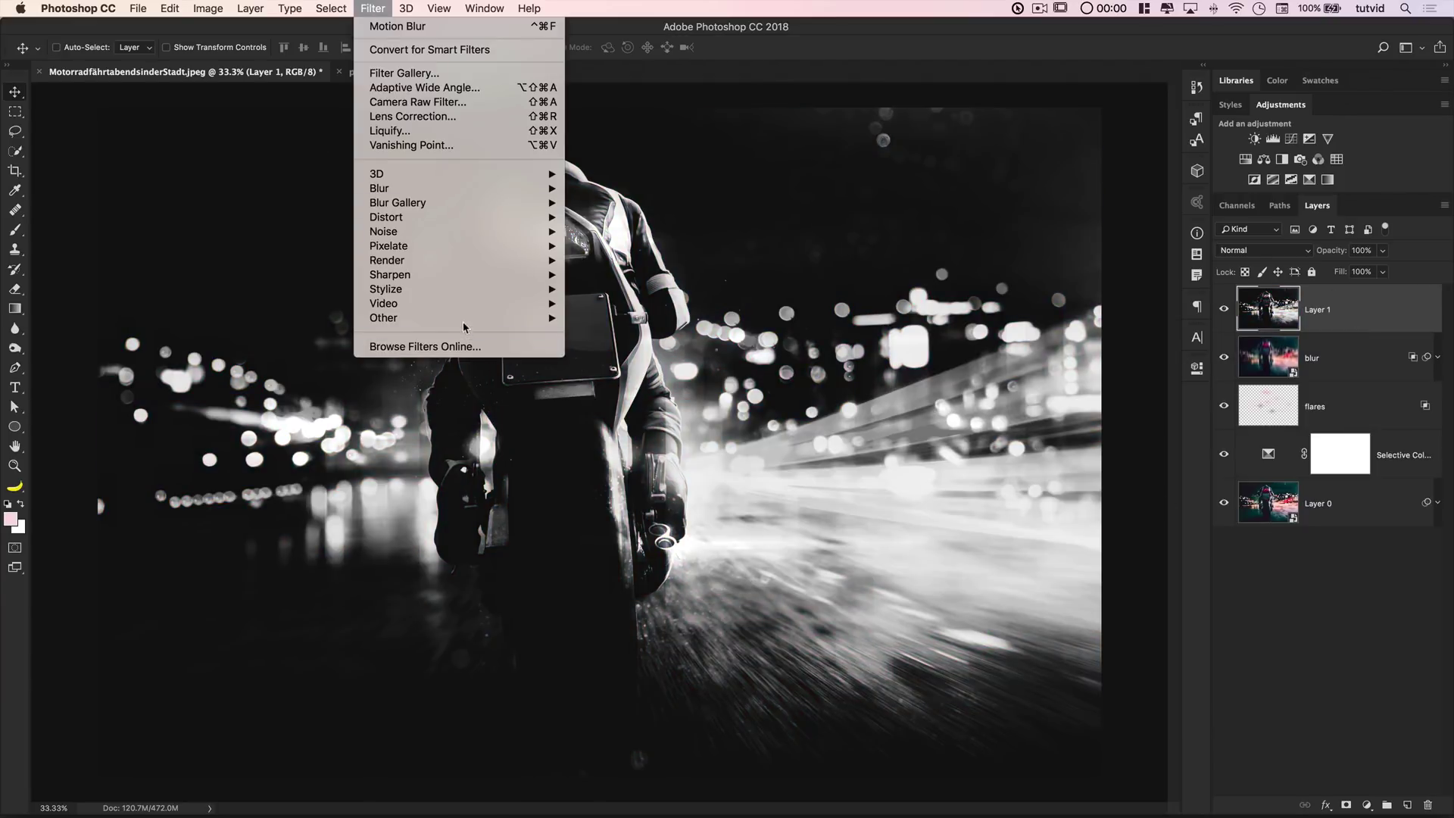
mouse_move(466, 322)
left_click(633, 334)
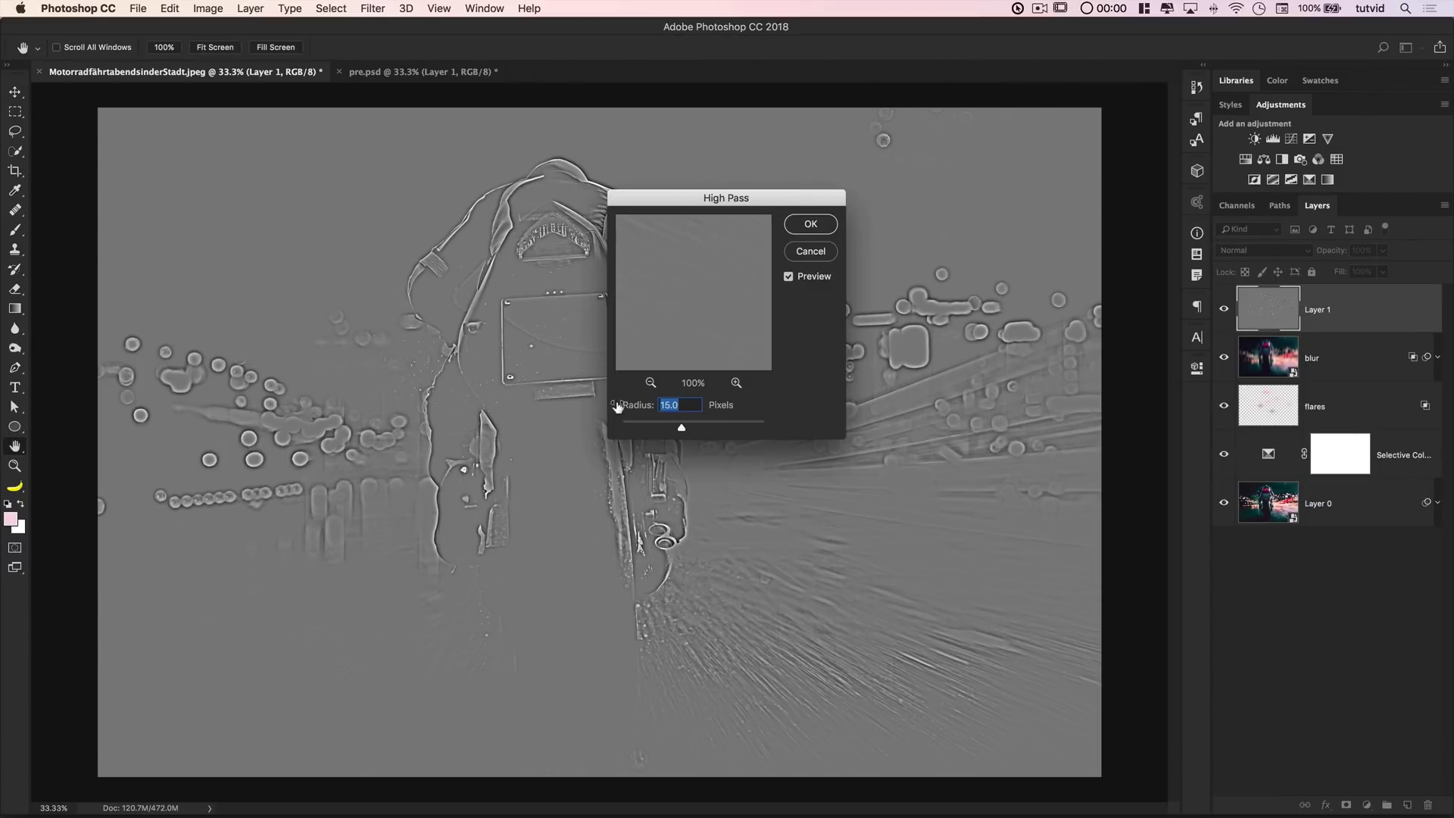
type("10")
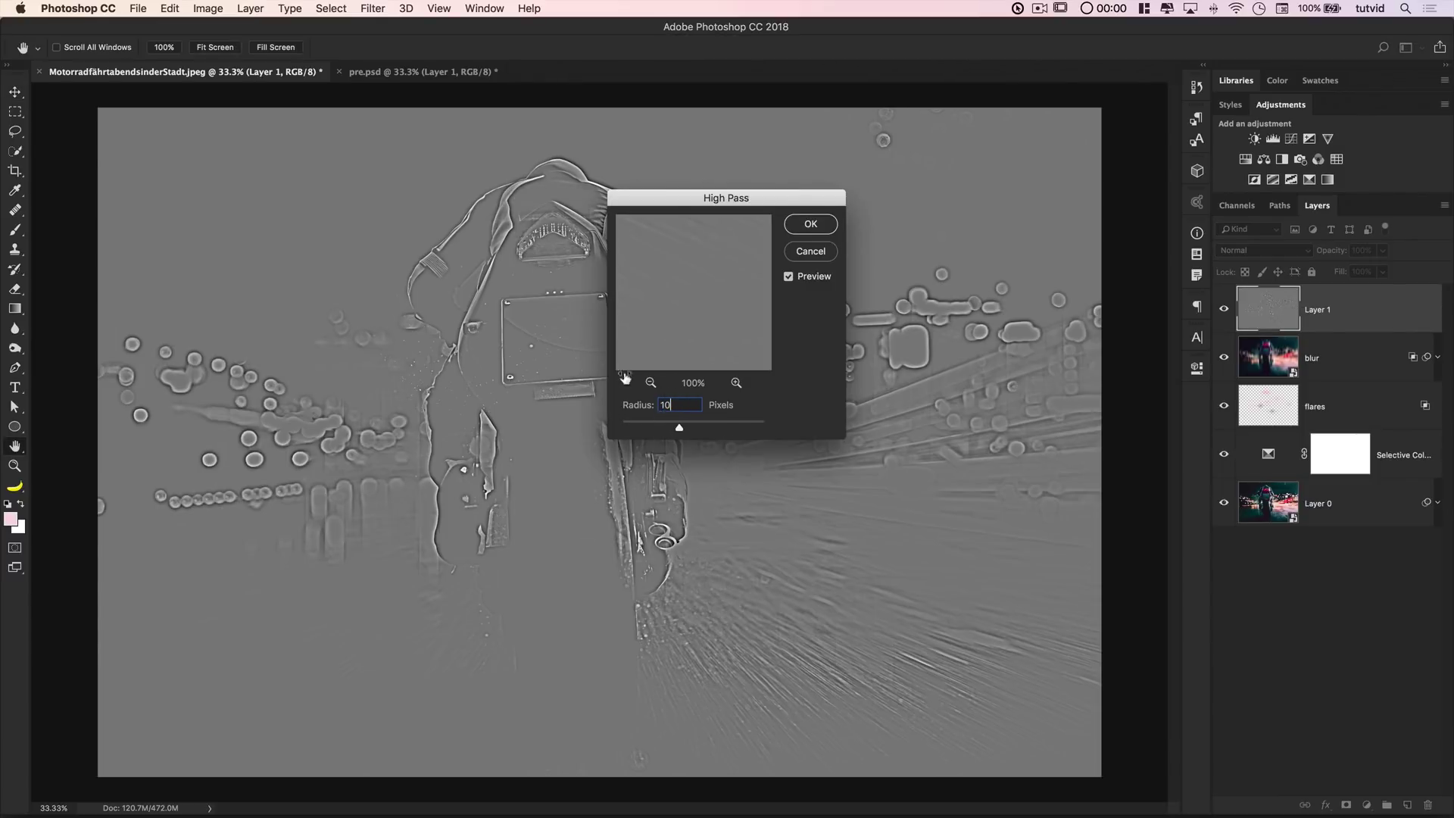
left_click(811, 224)
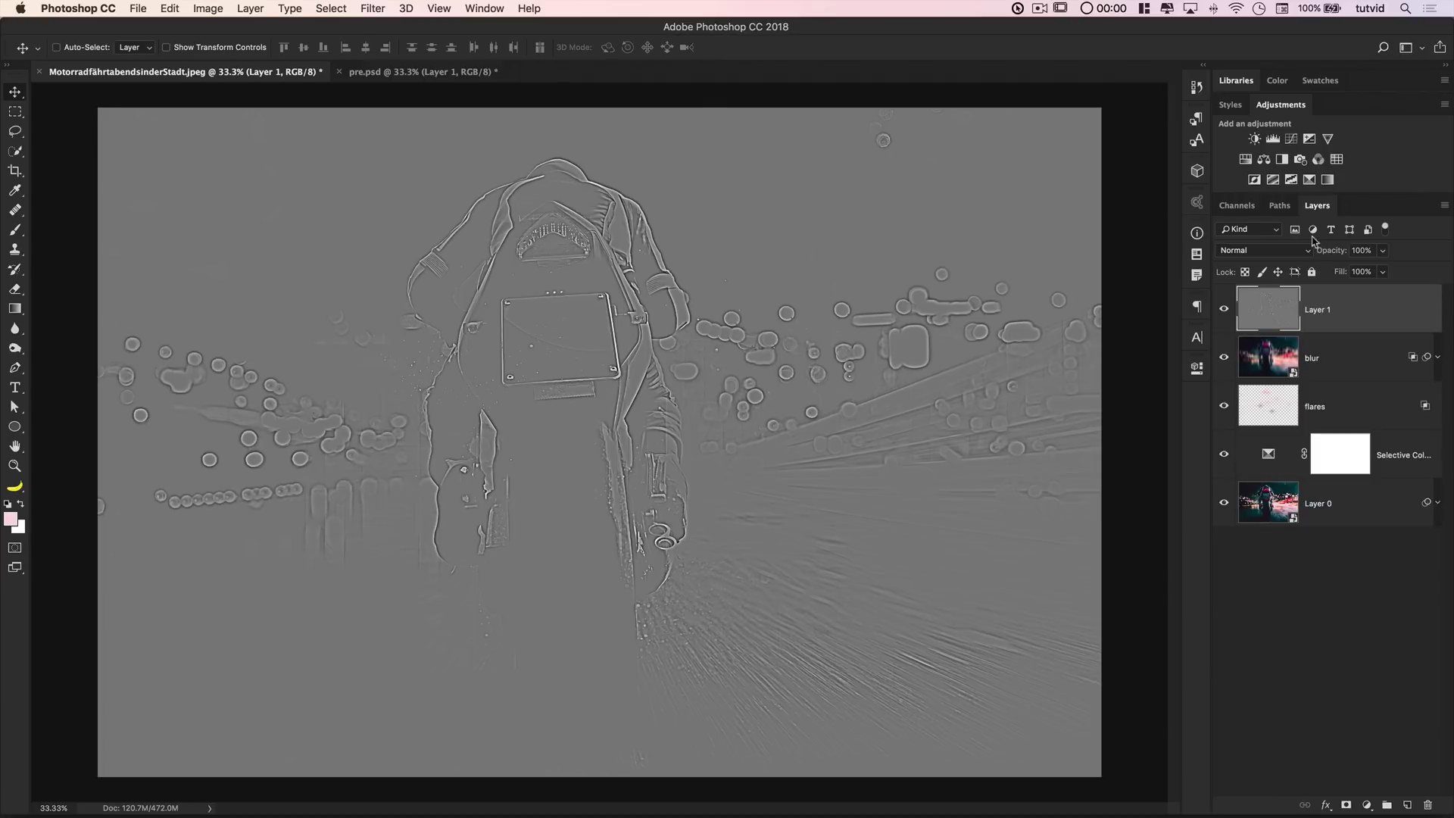
Set the high-pass layer to Soft Light at 46% opacity and compare the image with the layer hidden and shown
left_click(1287, 250)
left_click(1272, 424)
left_click_drag(1334, 254, 1306, 253)
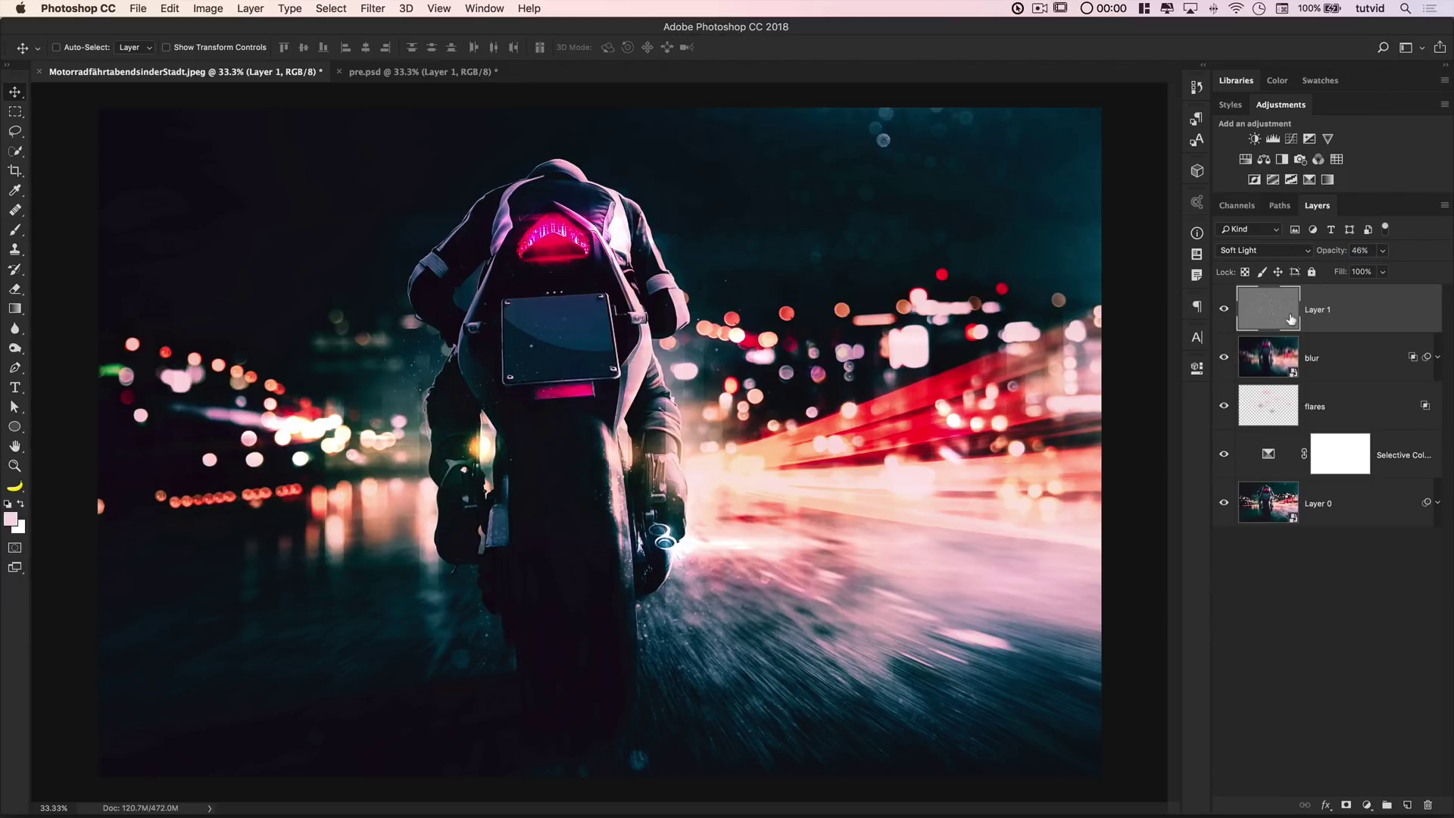
left_click(1224, 308)
left_click(1224, 309)
Switch to the Rectangle tool for drawing a widescreen frame over the image
key("super+minus")
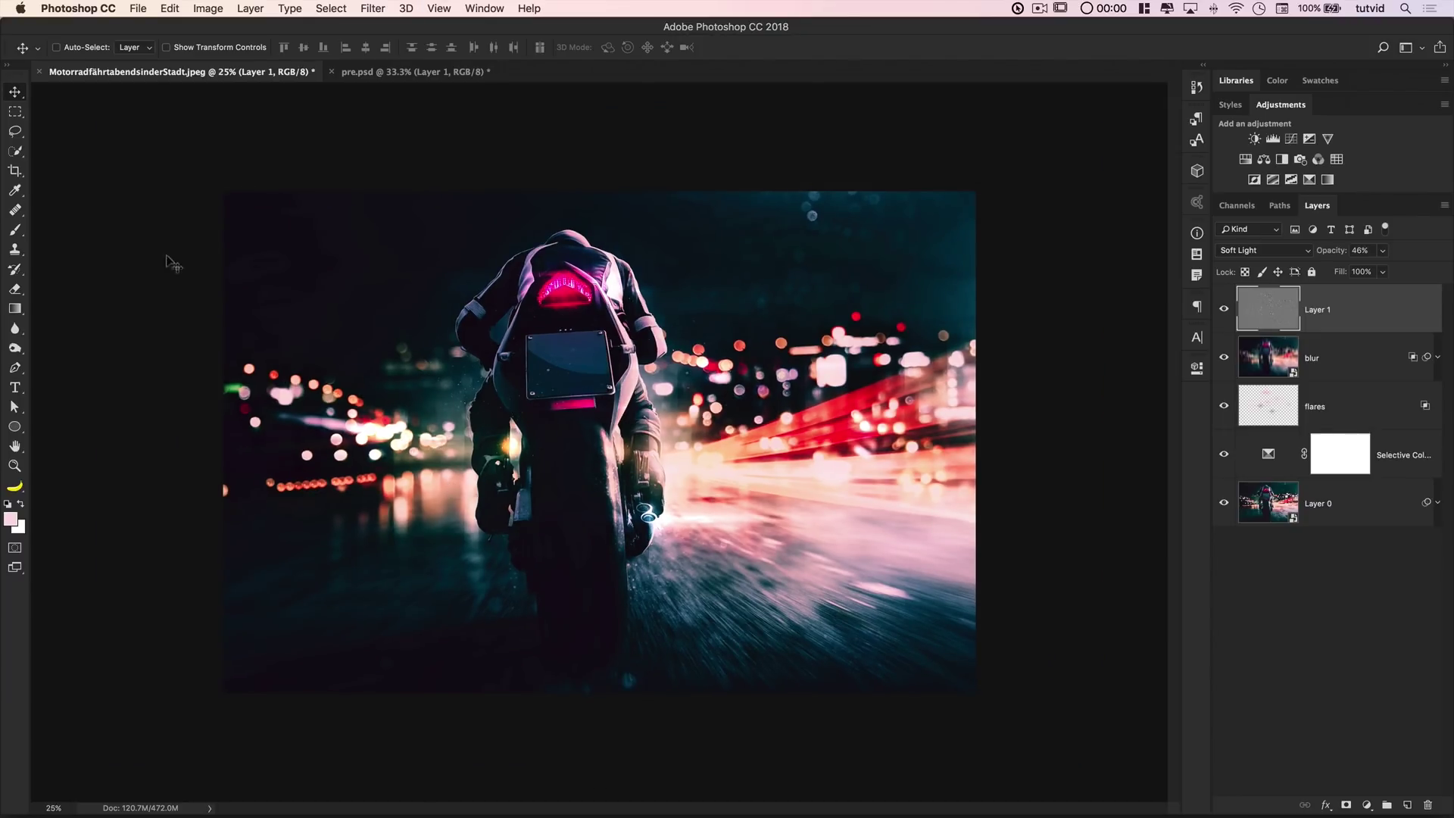
left_click(14, 426)
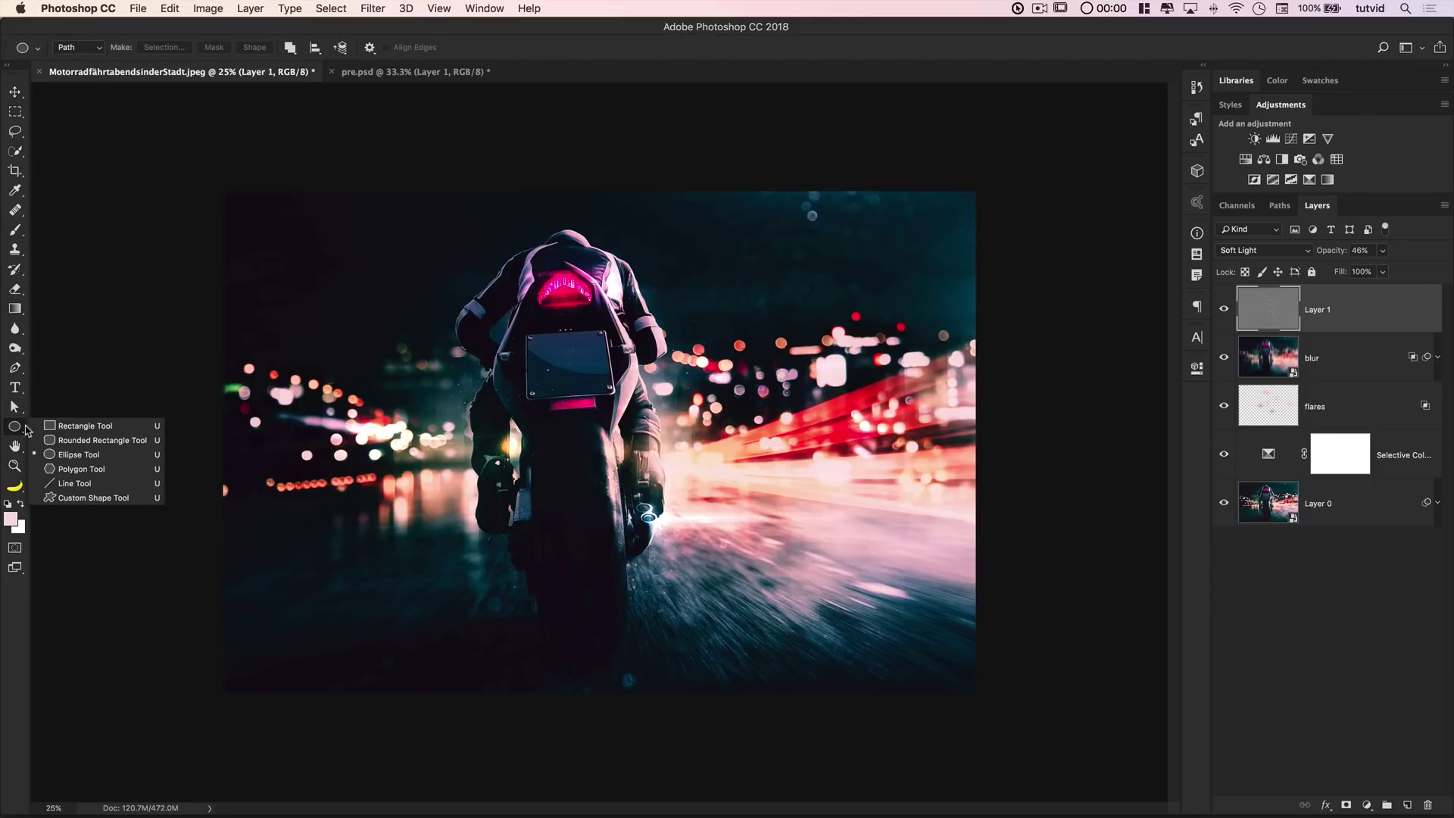
left_click(89, 426)
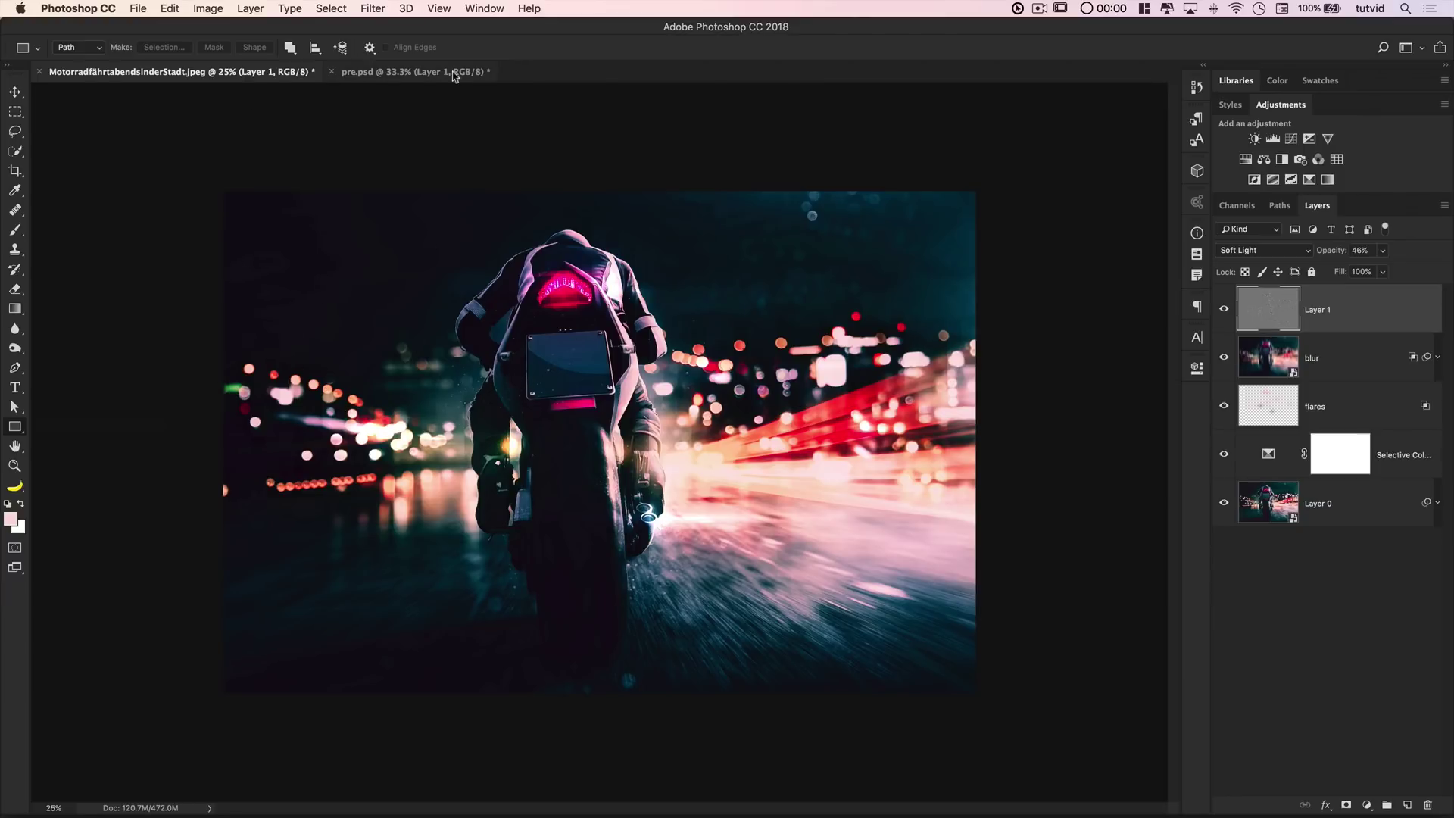
left_click(446, 9)
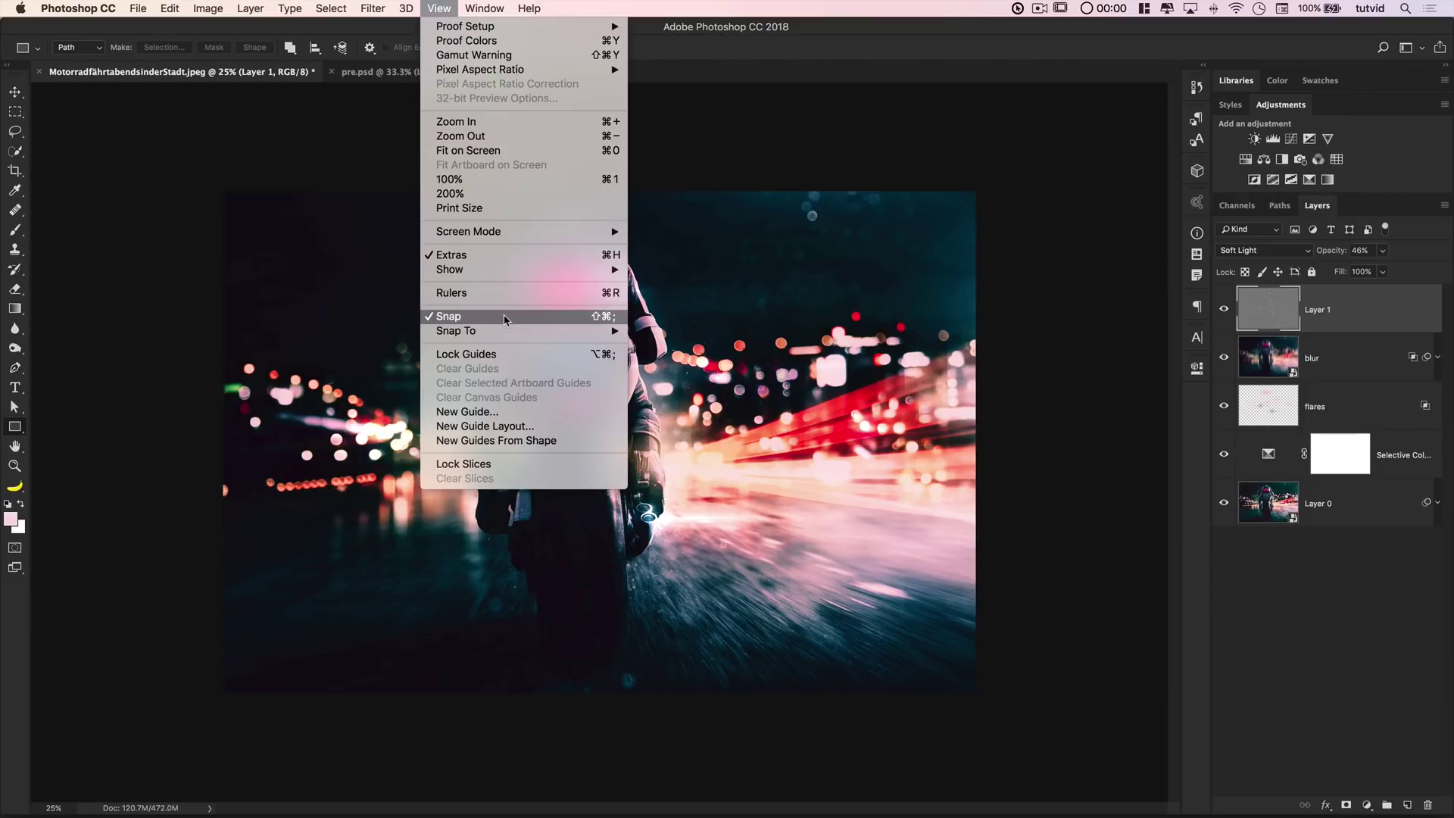
left_click(214, 303)
left_click_drag(227, 316, 980, 632)
key("super+z")
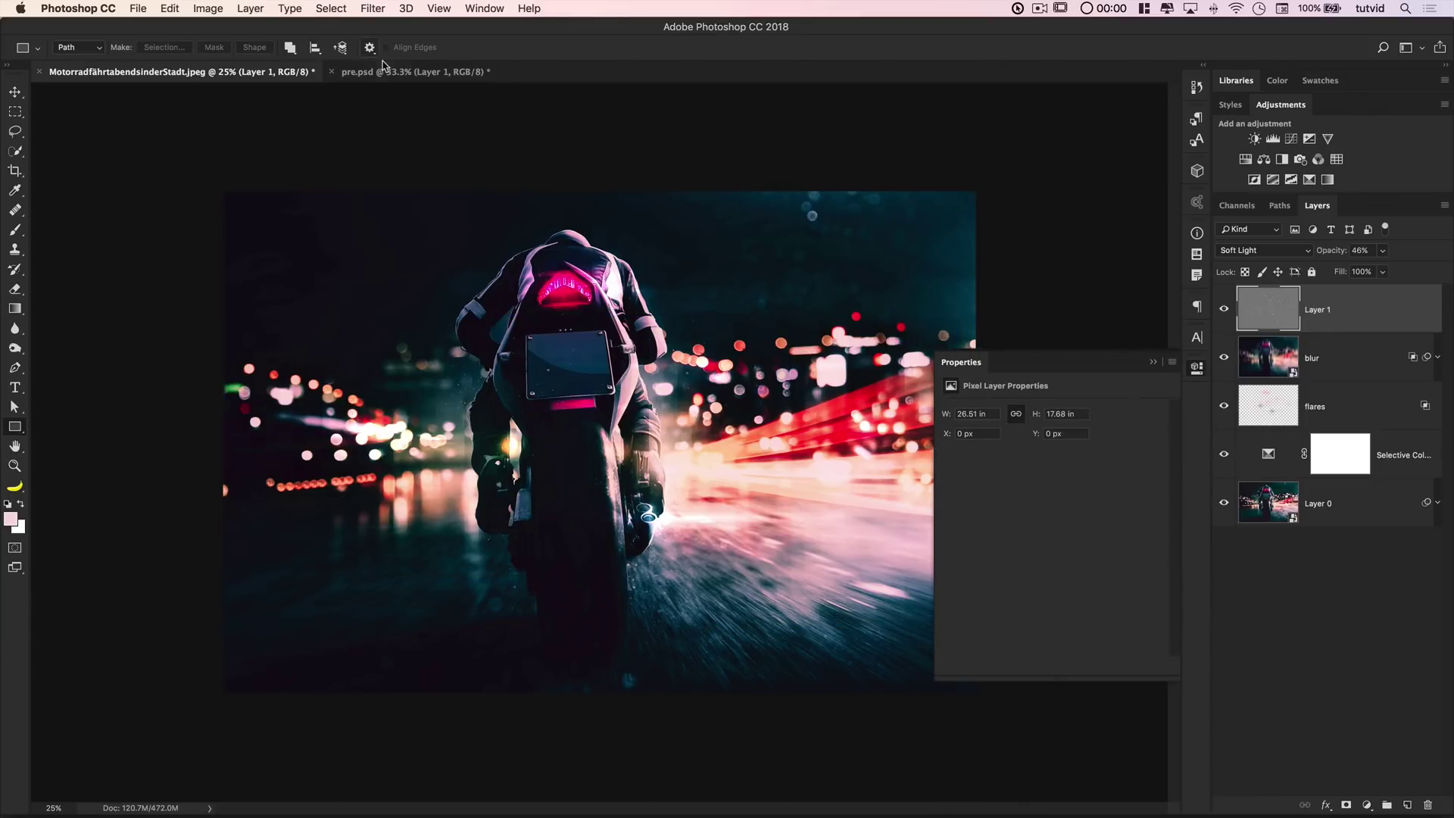
Add a guide layout of 2 columns and 2 rows across the canvas without margins
left_click(433, 9)
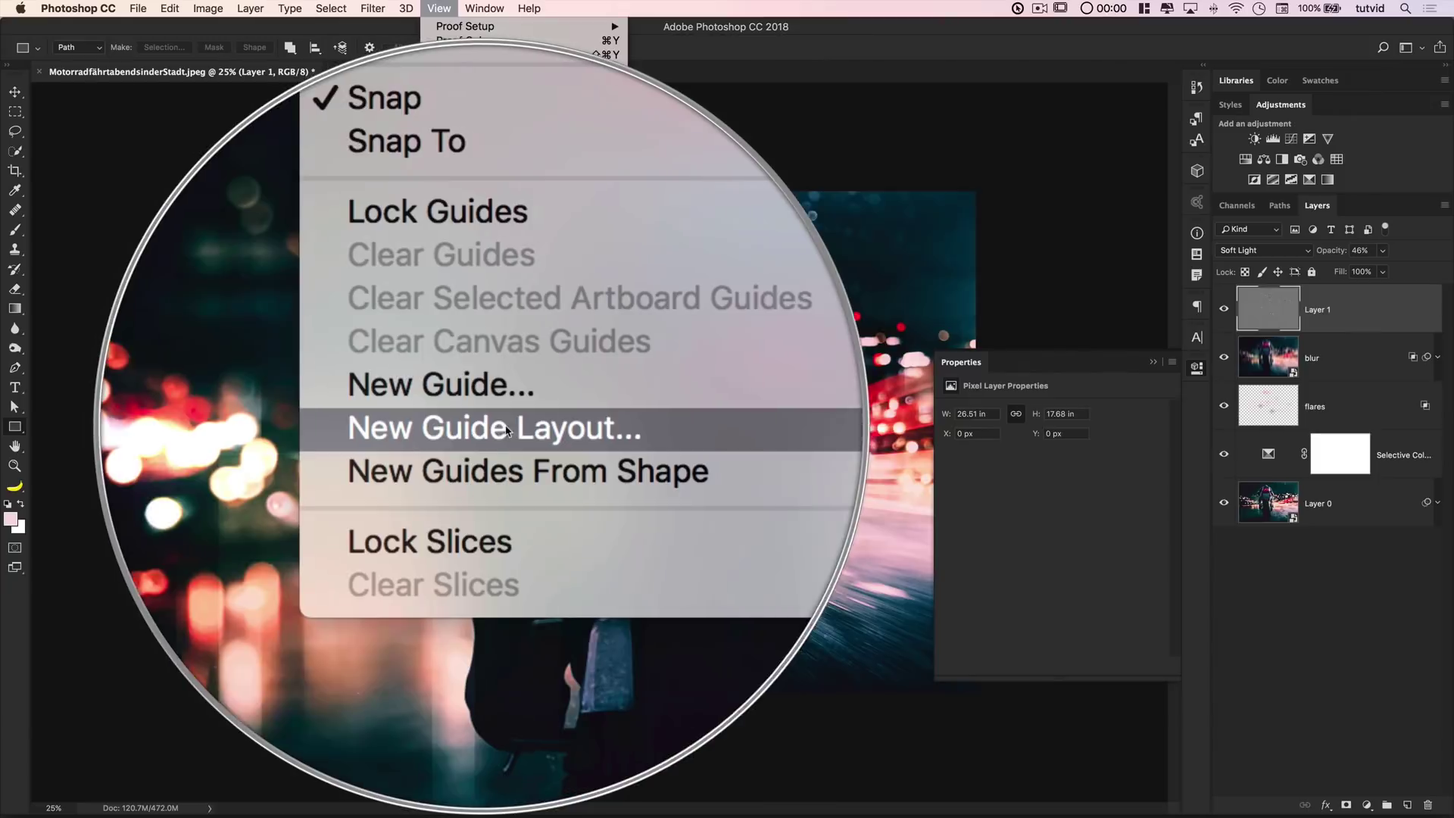
left_click(486, 427)
left_click_drag(592, 318, 842, 274)
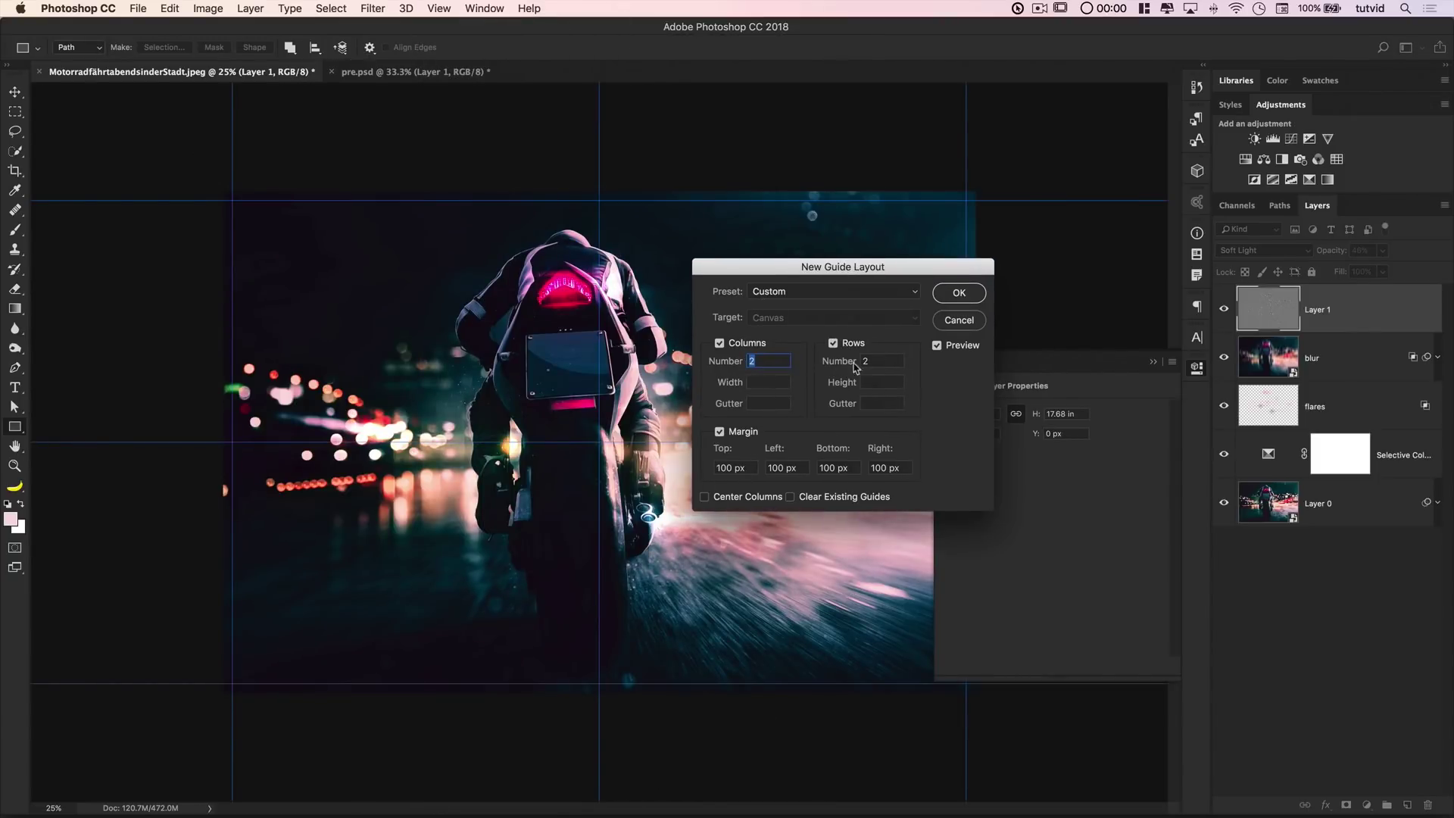
left_click(719, 432)
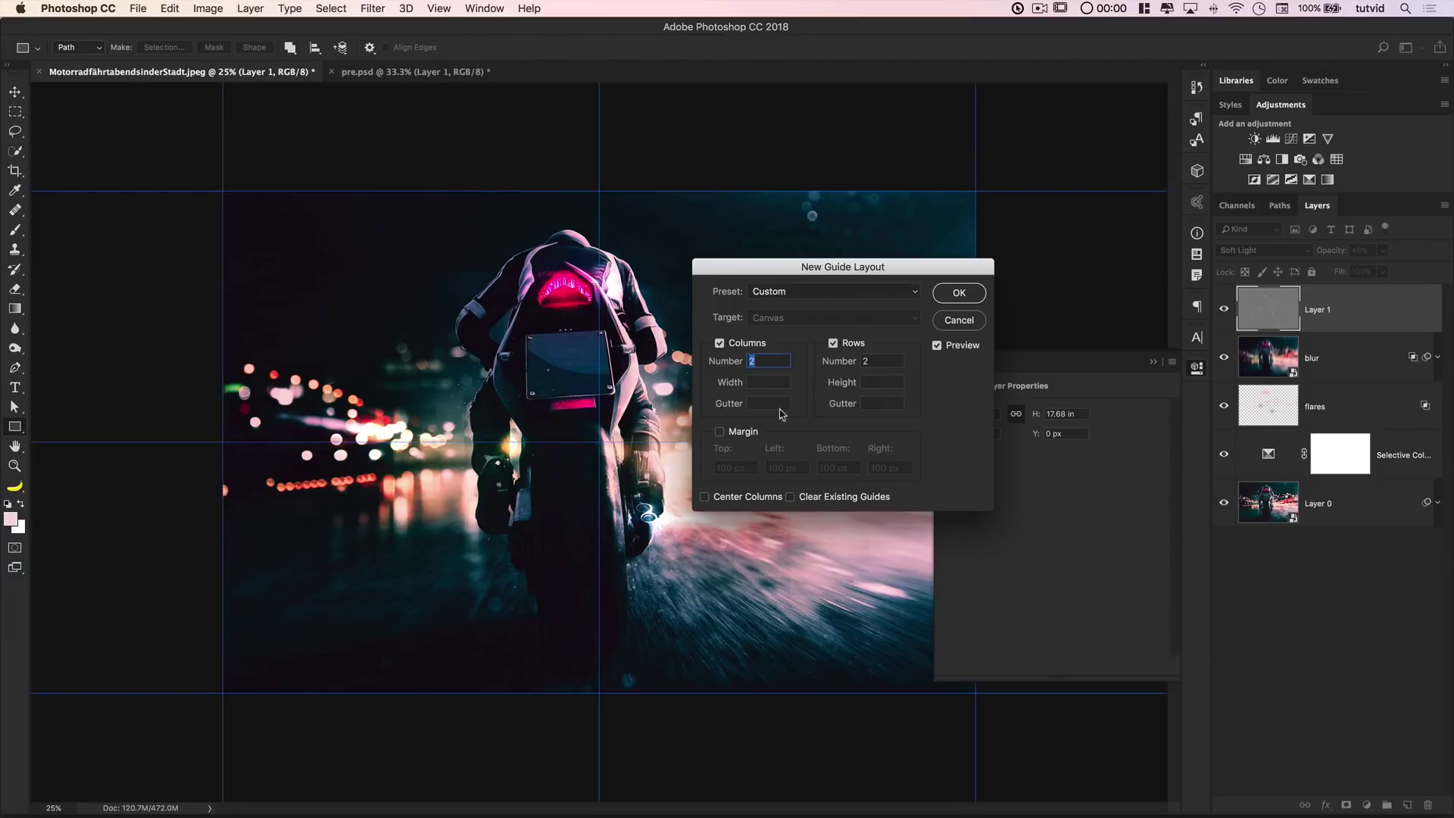
left_click(959, 292)
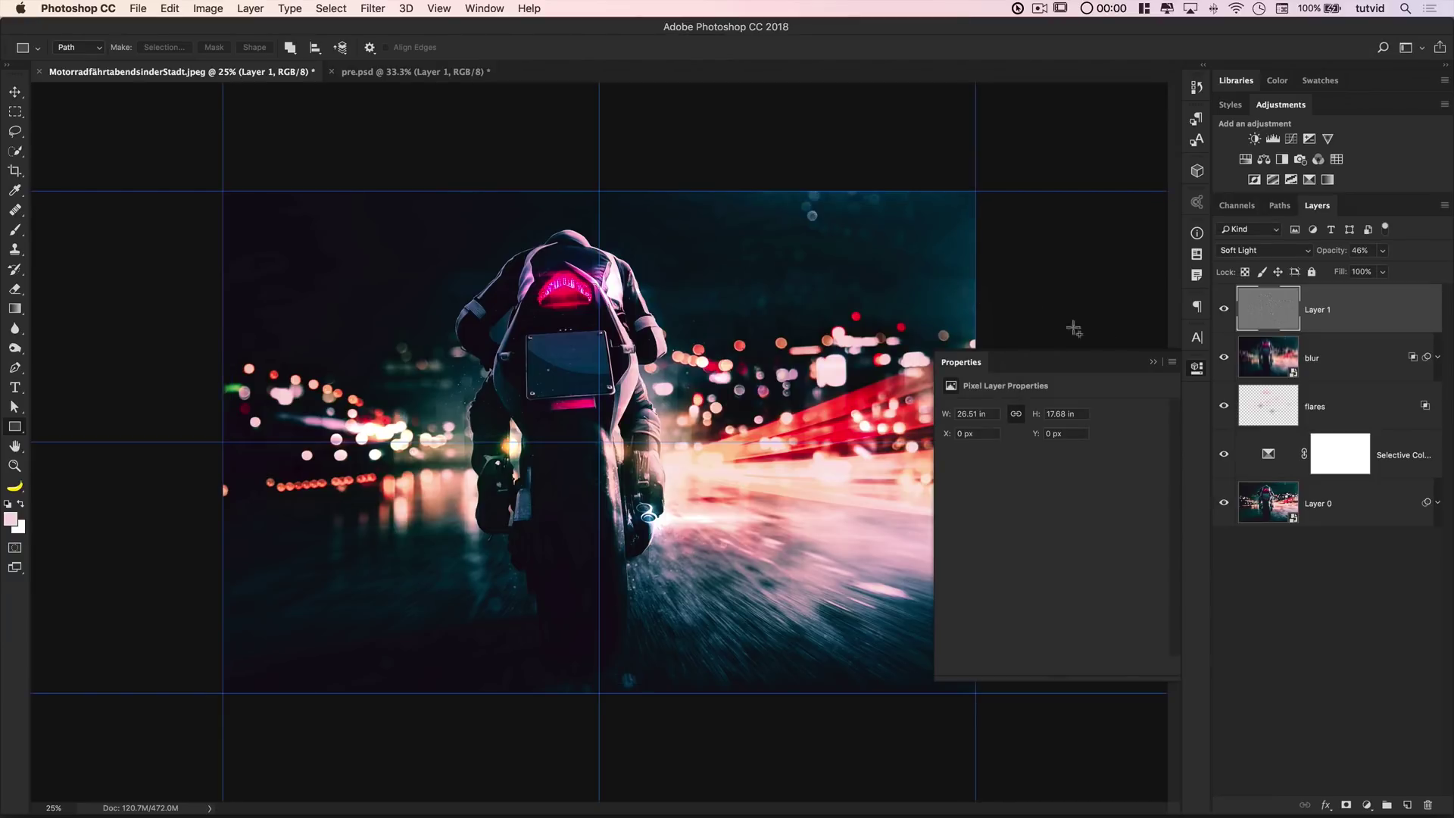
left_click(1199, 374)
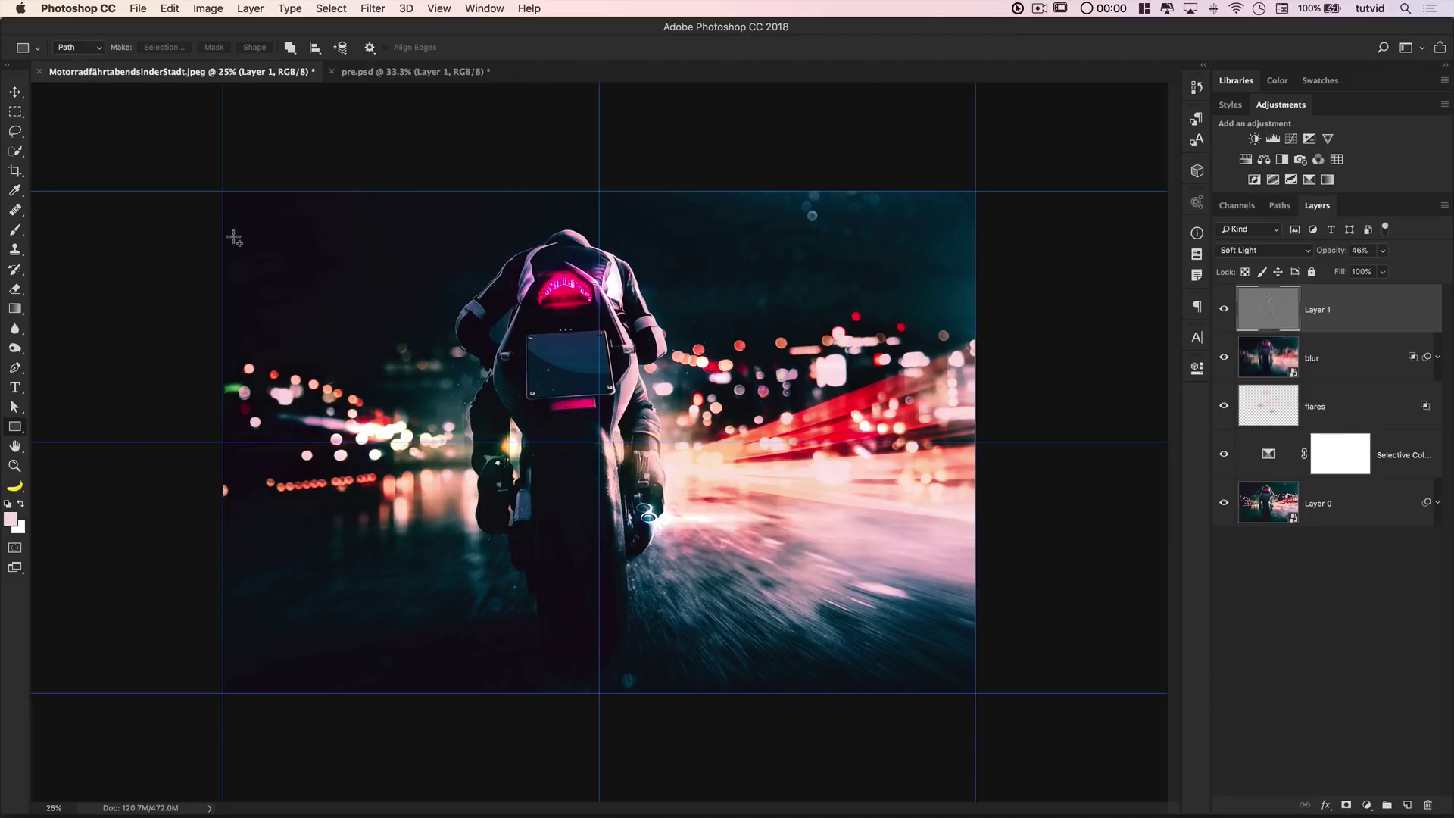
Constrain the Rectangle tool to 2.39 by 1 proportions, try a full-width path rectangle on the canvas and discard it
left_click(370, 48)
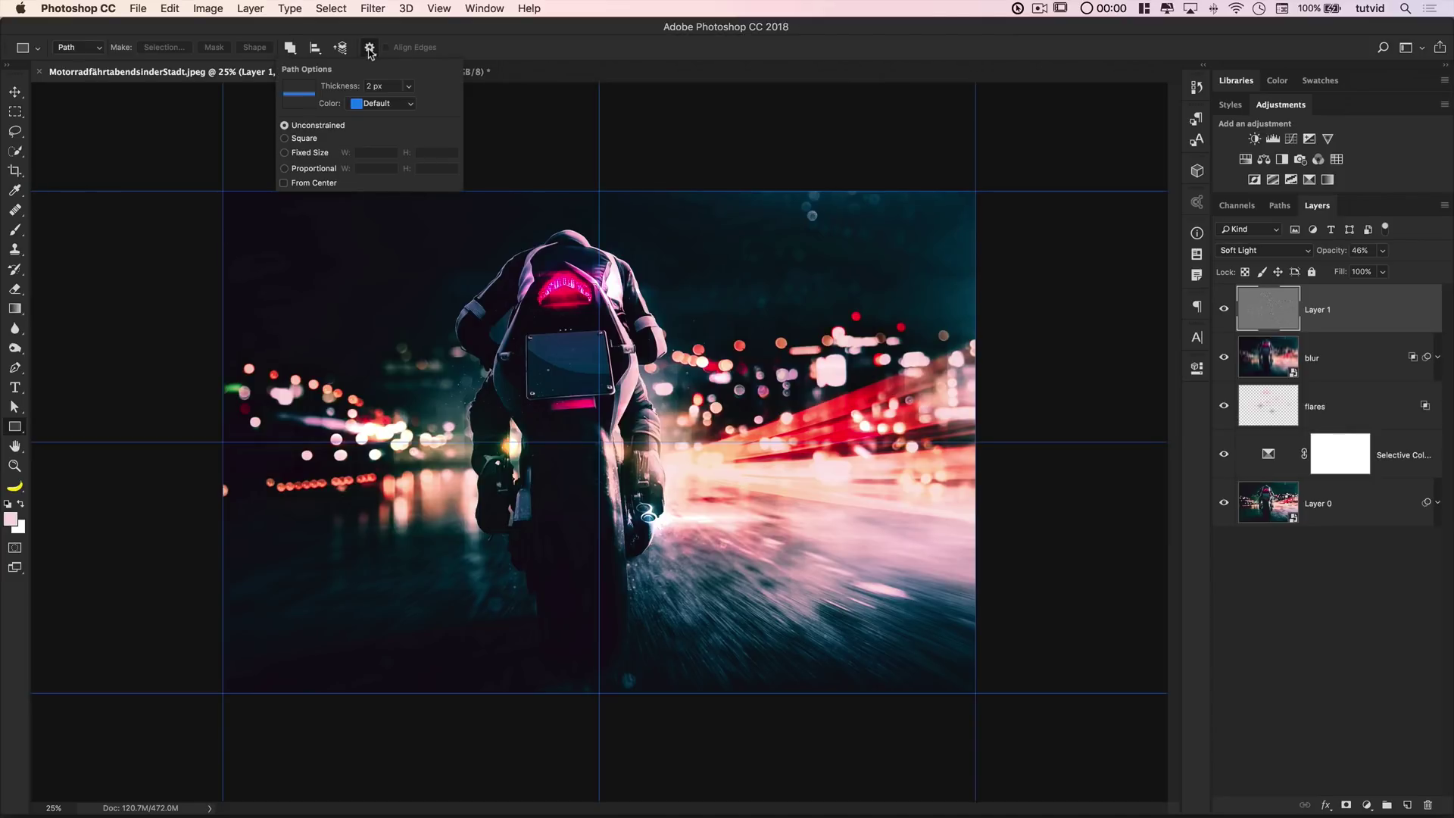
left_click(285, 169)
left_click(385, 167)
left_click_drag(222, 247, 1067, 564)
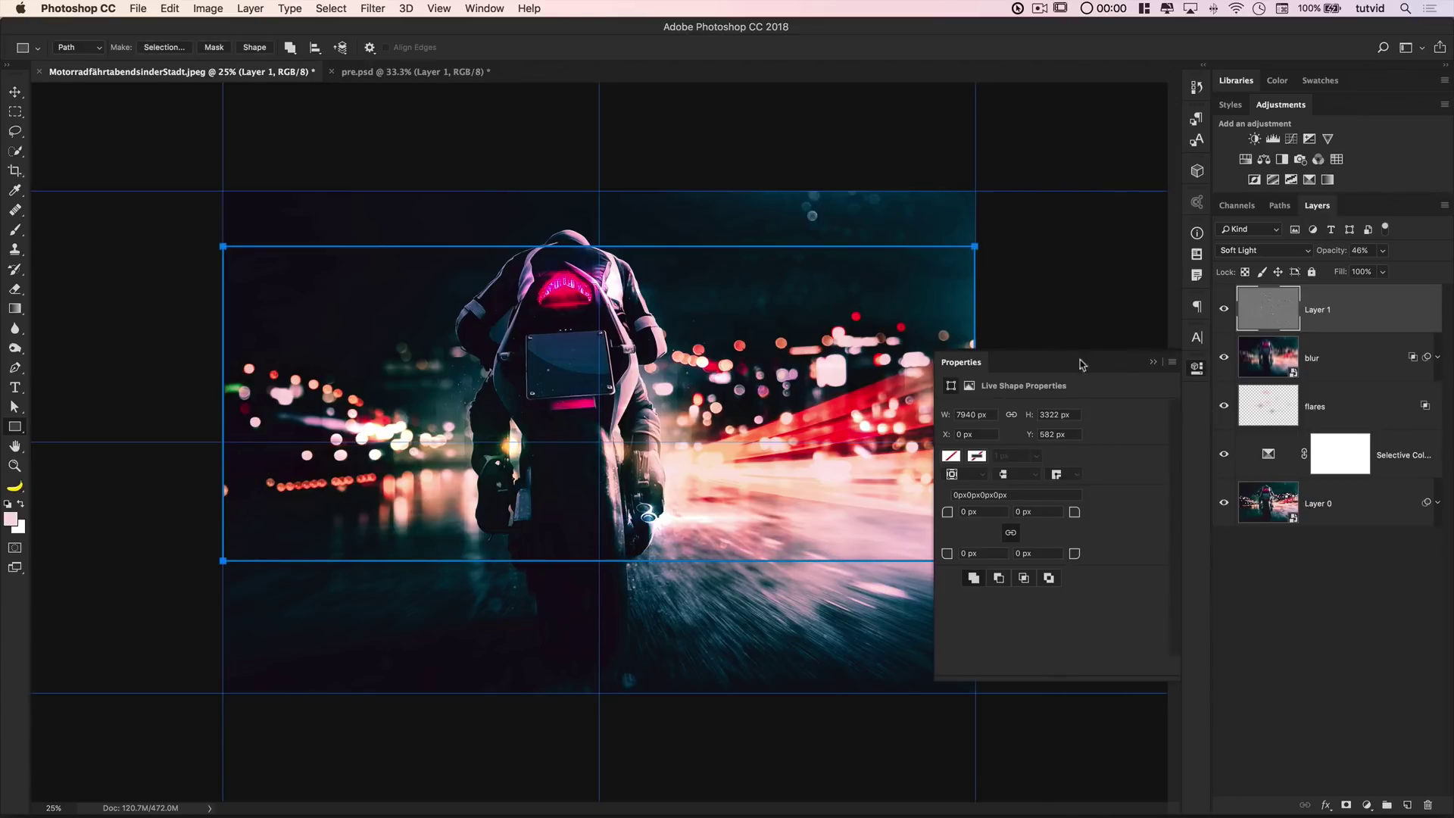
key("Escape")
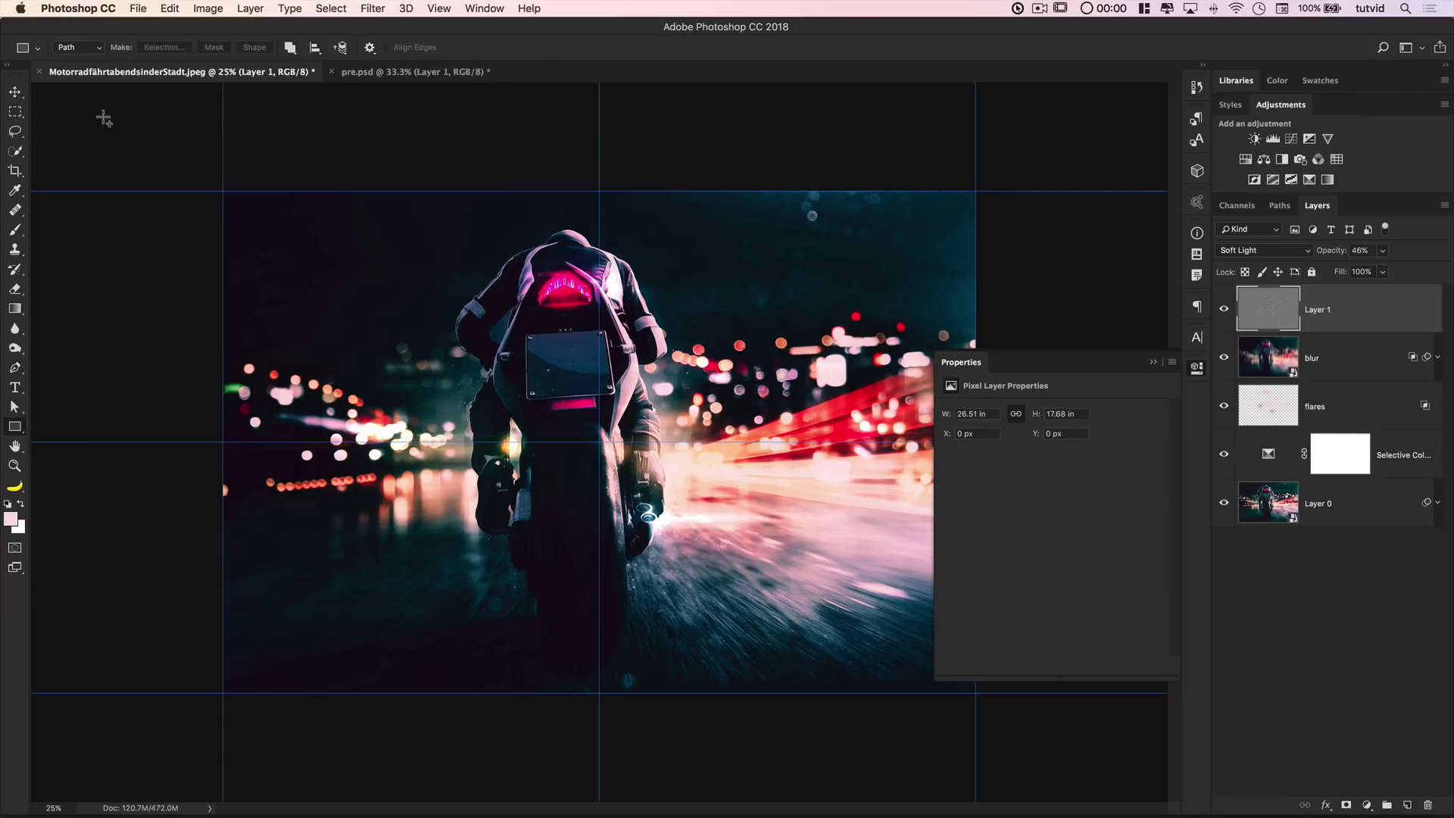
Set the Rectangle tool to Shape mode with a black fill and check its proportional setting
left_click(78, 47)
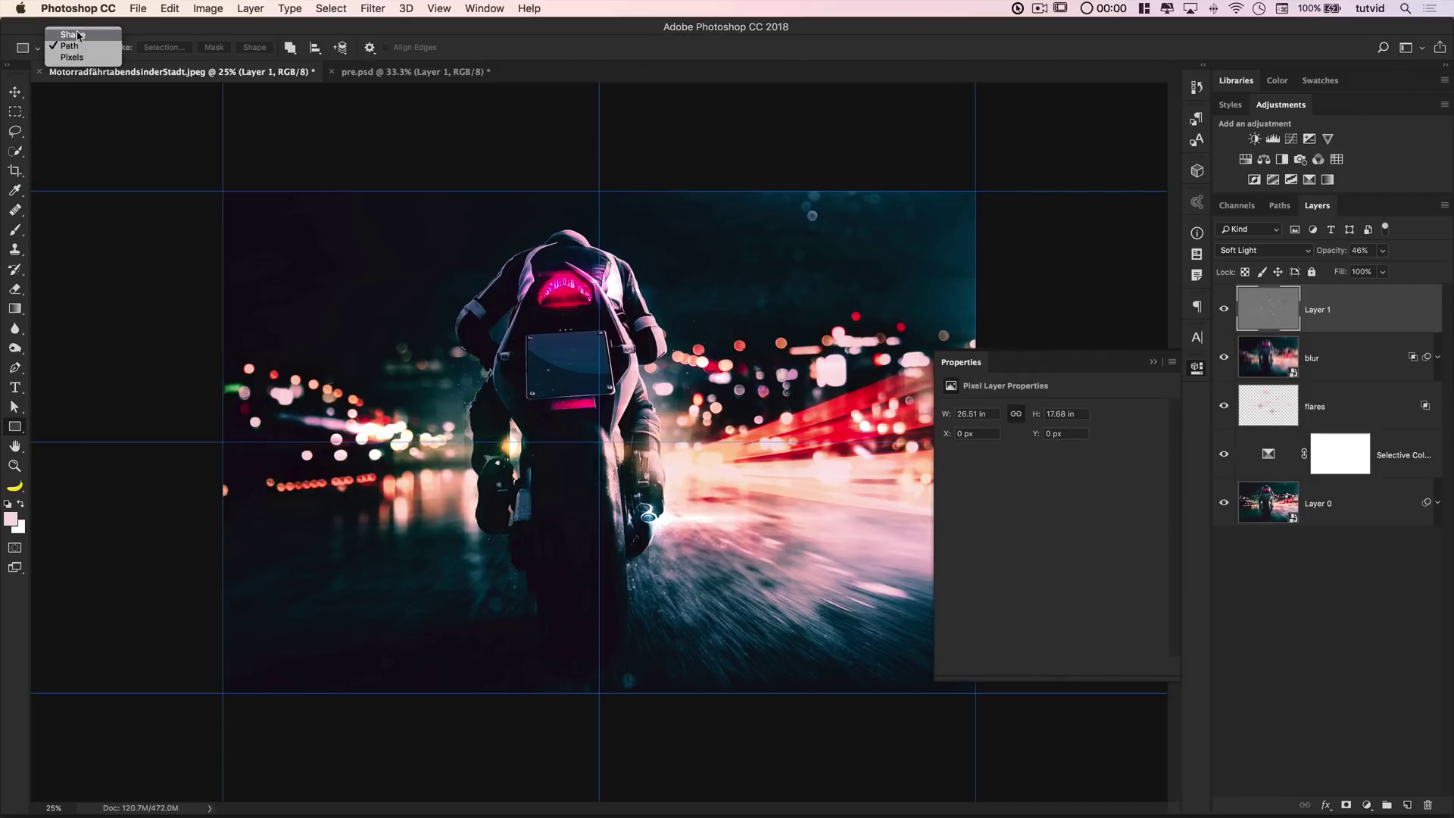
left_click(74, 35)
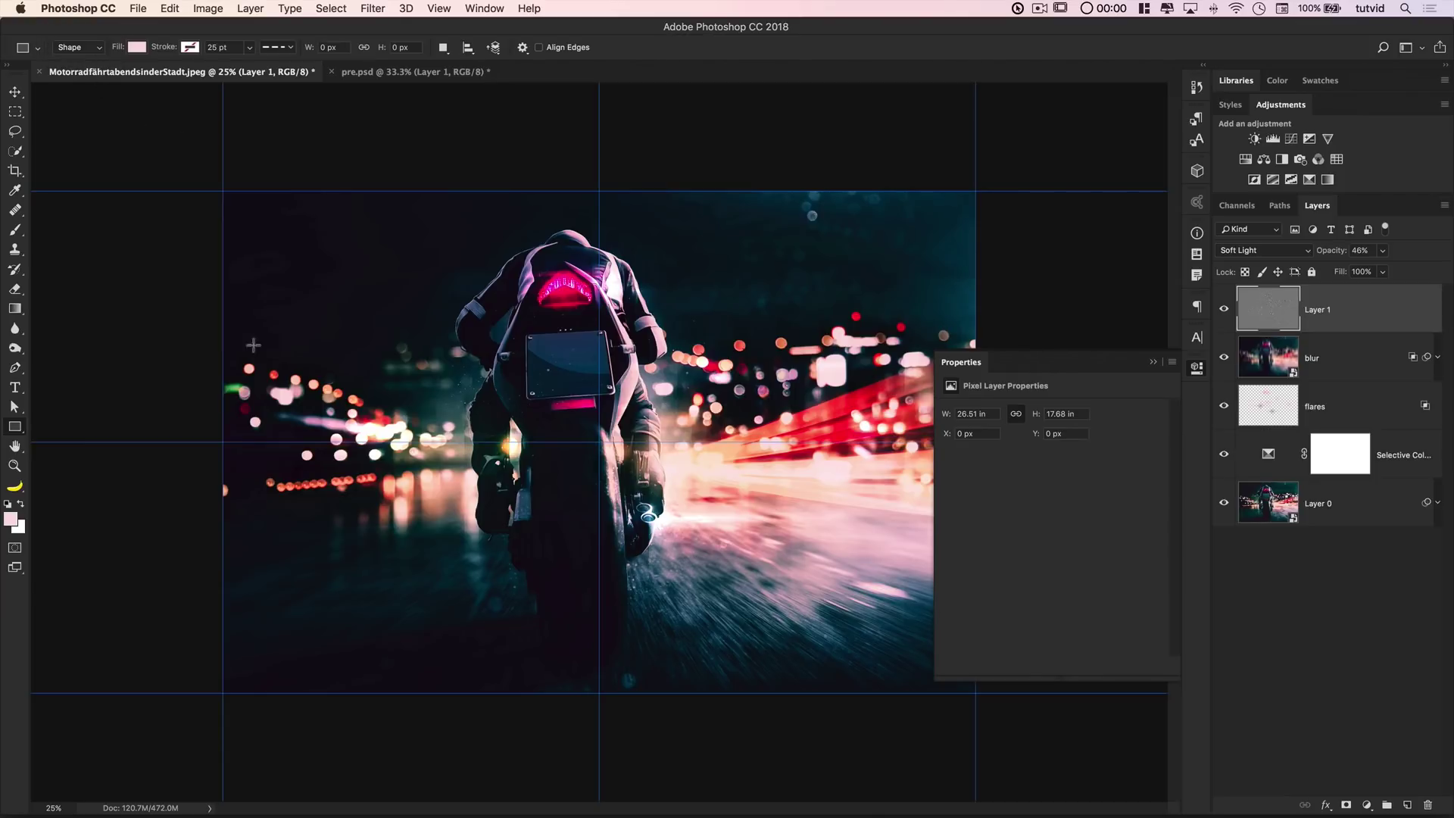
left_click(523, 48)
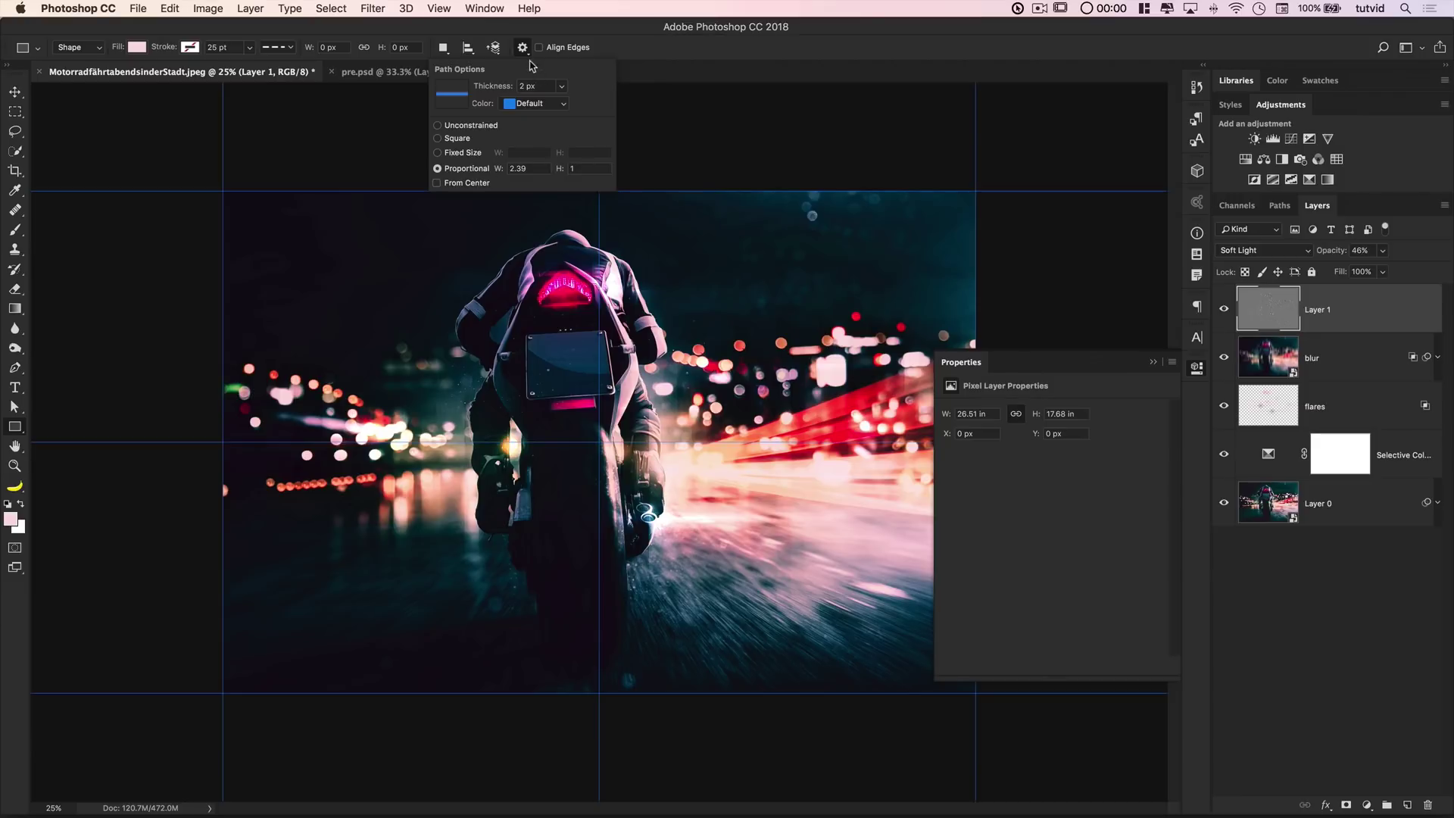
left_click(522, 48)
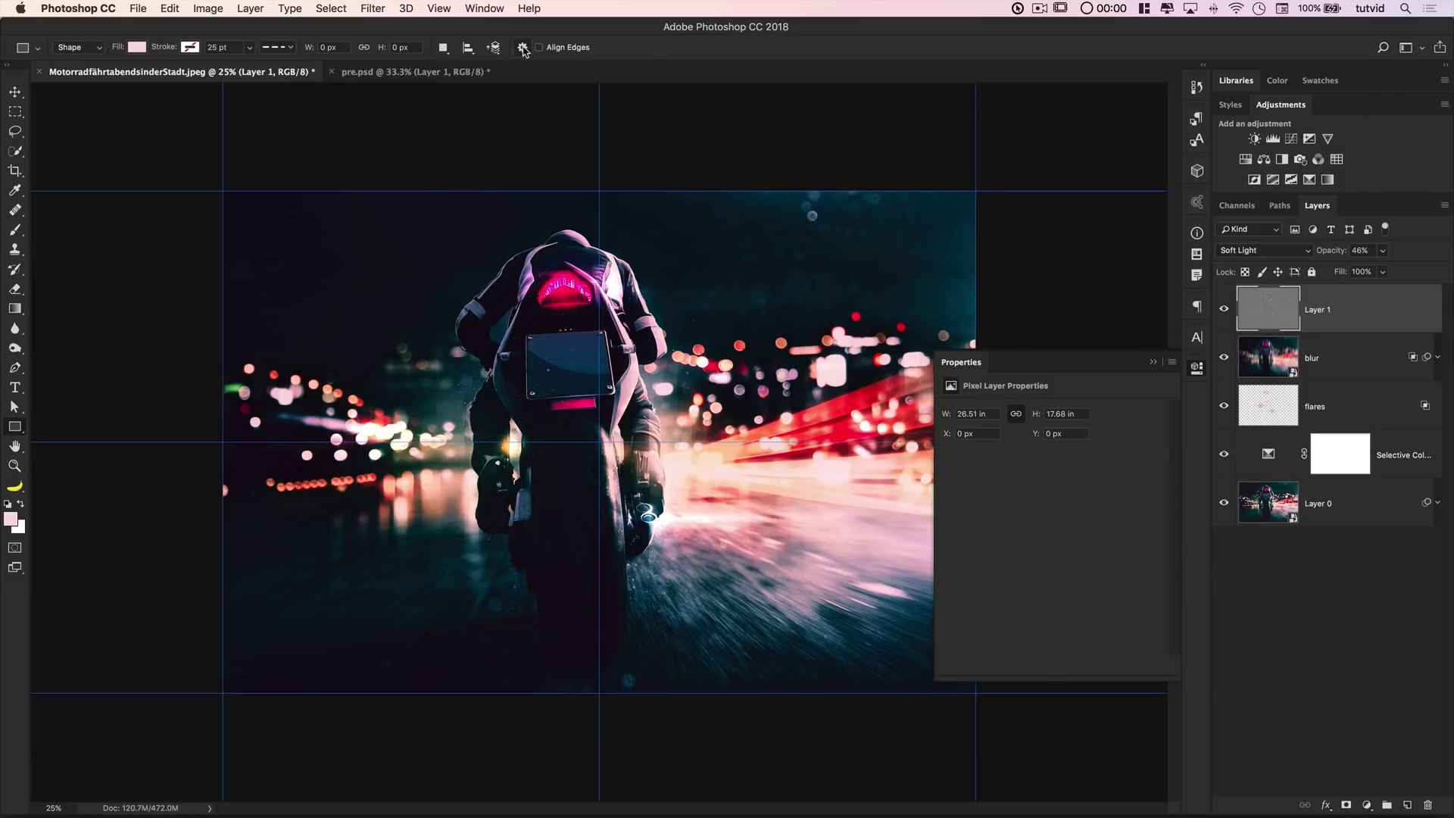
left_click(137, 48)
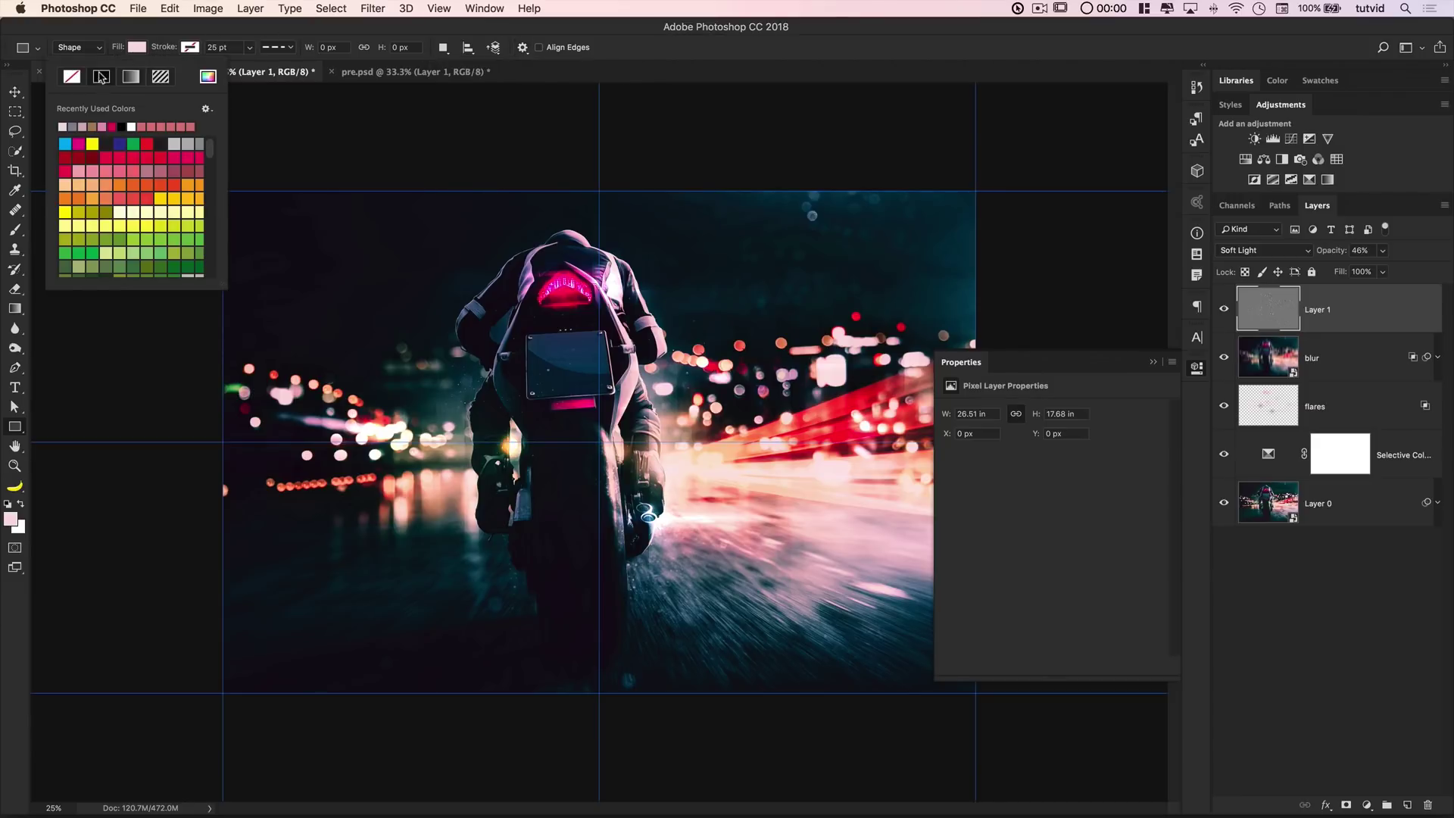
left_click(122, 126)
Draw a black rectangle across the full canvas width, about 7947 by 3325 px, and center it vertically on the canvas
left_click_drag(221, 318, 993, 631)
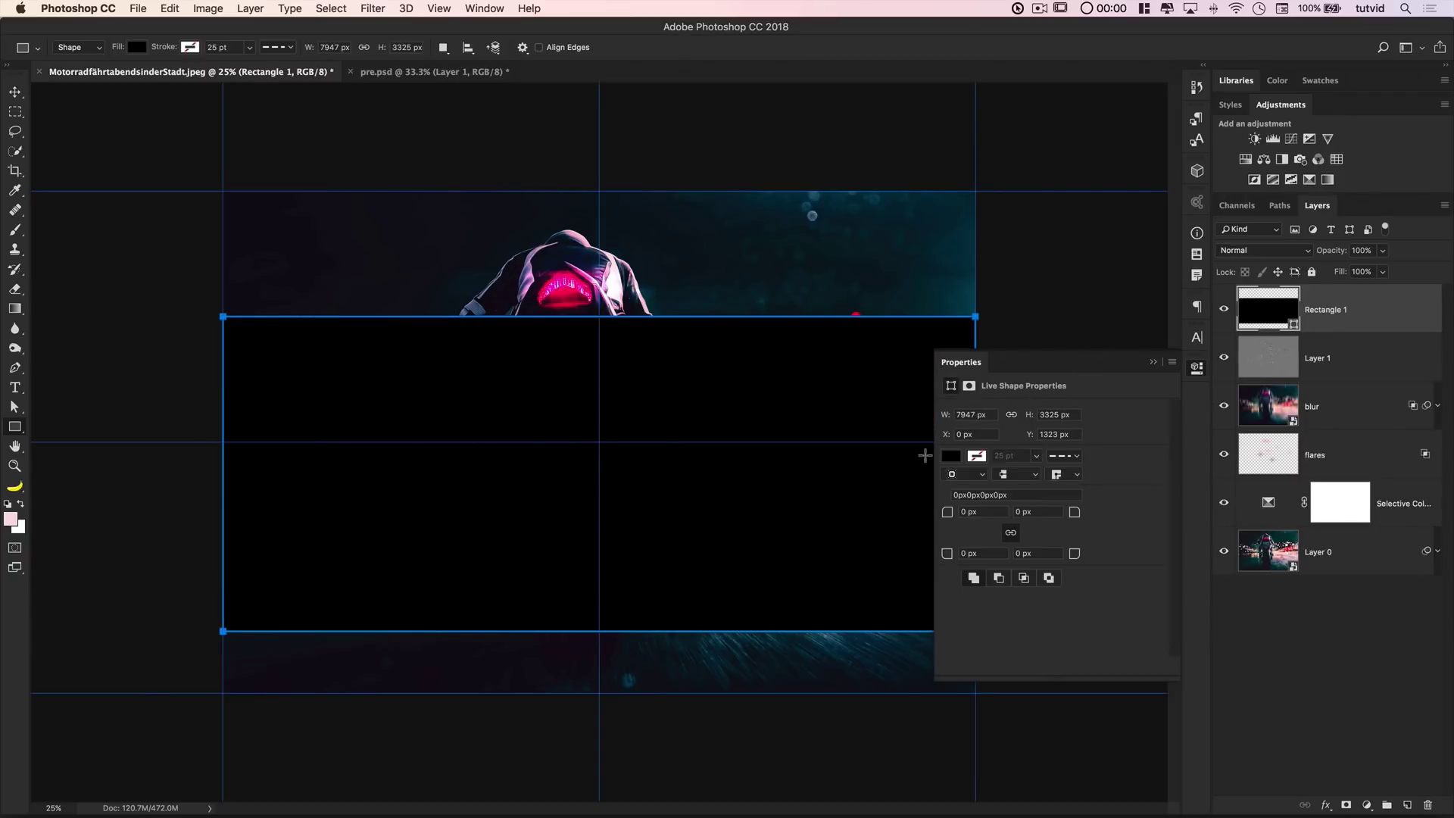
left_click(1196, 369)
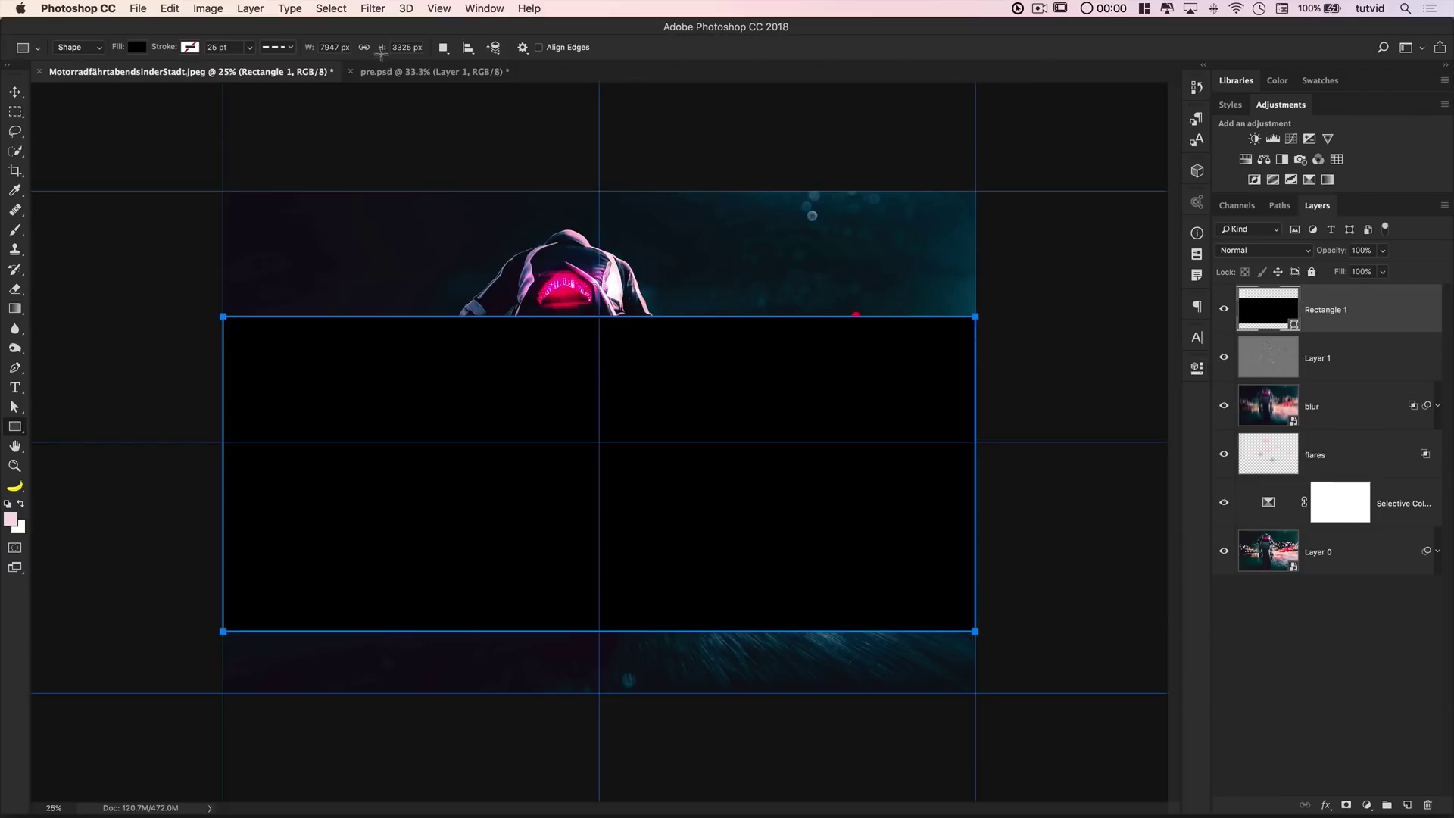
left_click(467, 49)
left_click(499, 216)
left_click(467, 47)
left_click(551, 115)
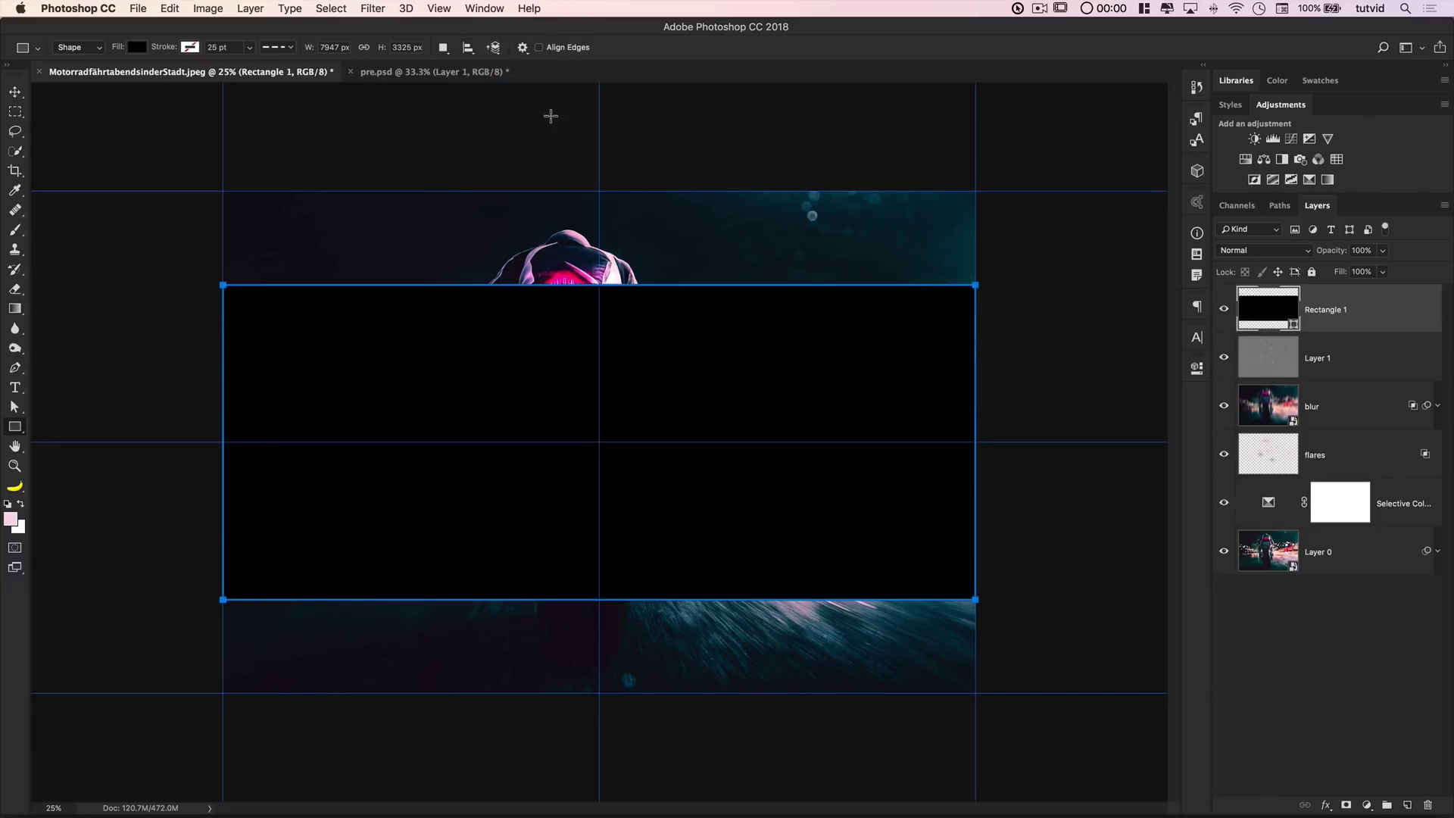
Subtract the rectangle from its shape layer so black letterbox bars frame the photo above and below
left_click(1197, 371)
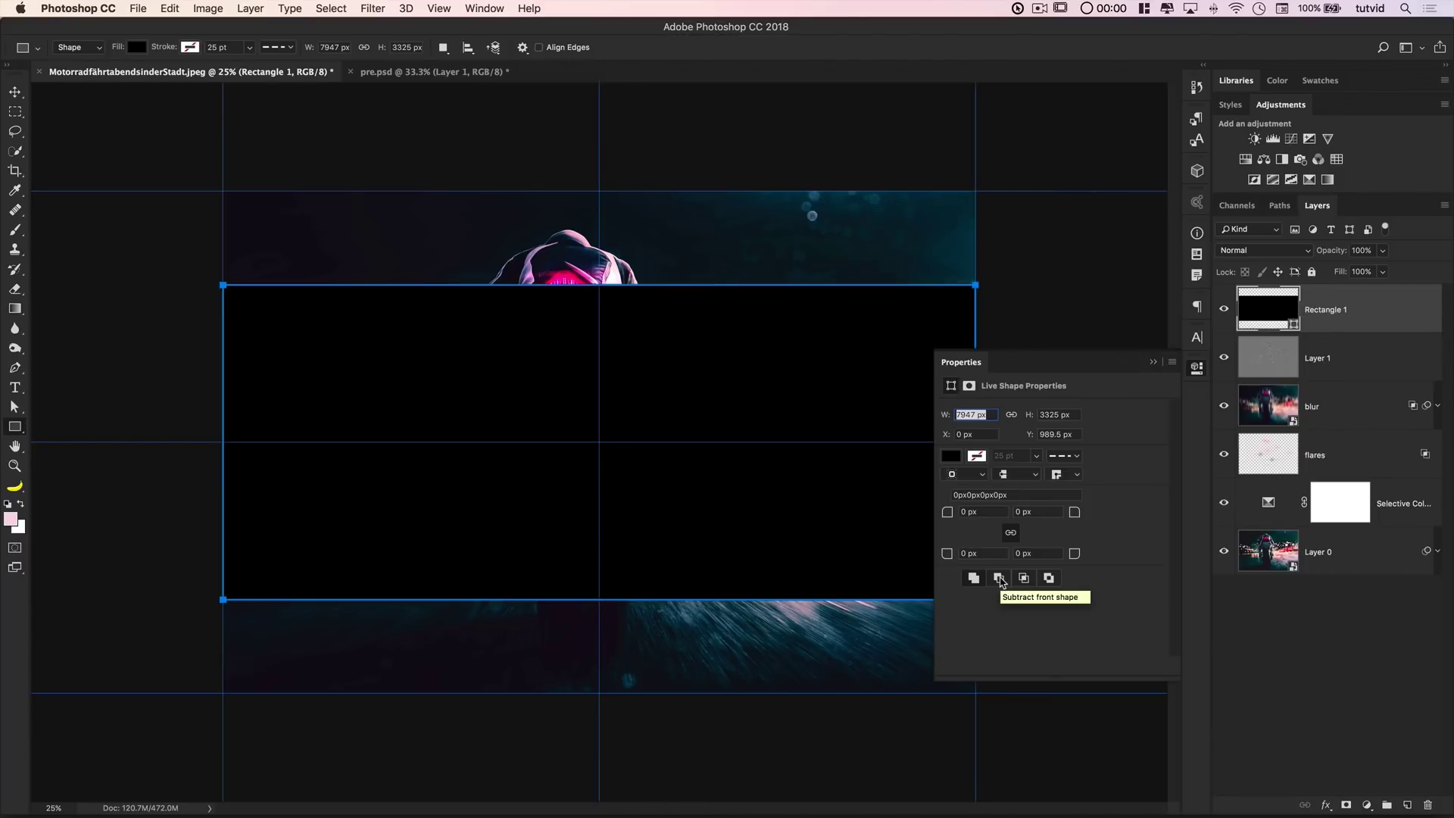
left_click(999, 579)
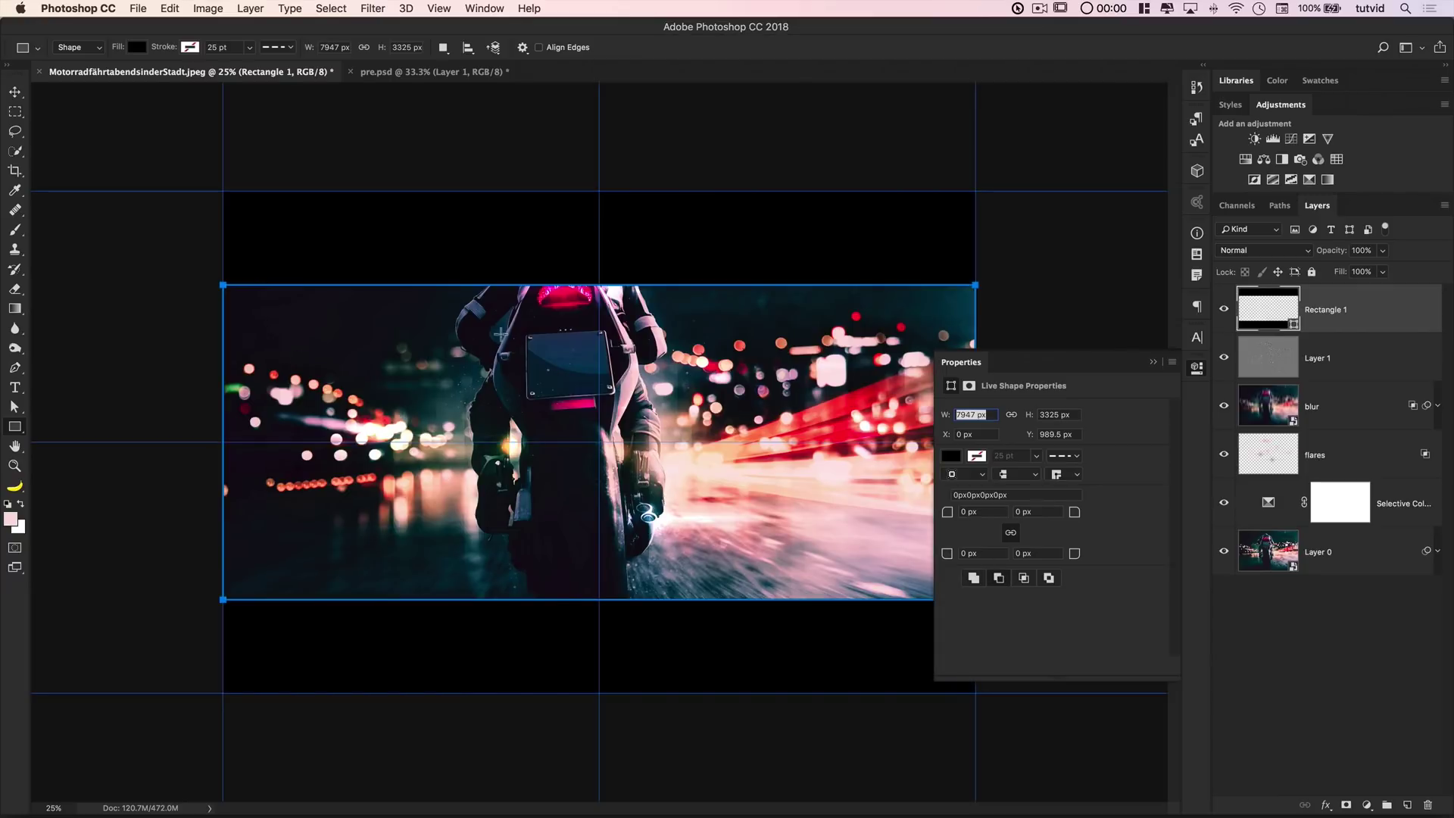
left_click(1196, 370)
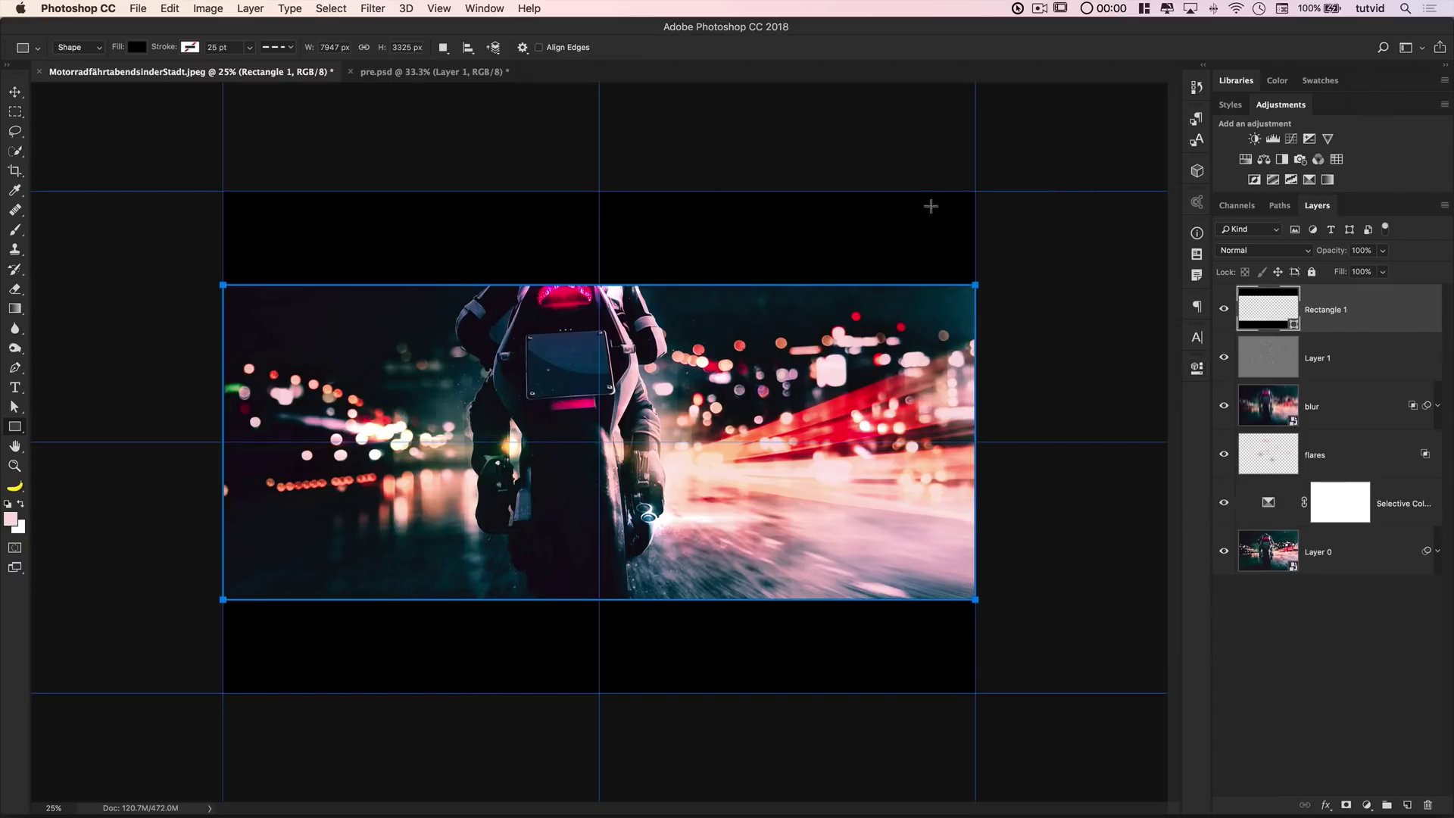
Hide the guides and select the high-pass layer below the letterbox shape
left_click(450, 11)
mouse_move(524, 271)
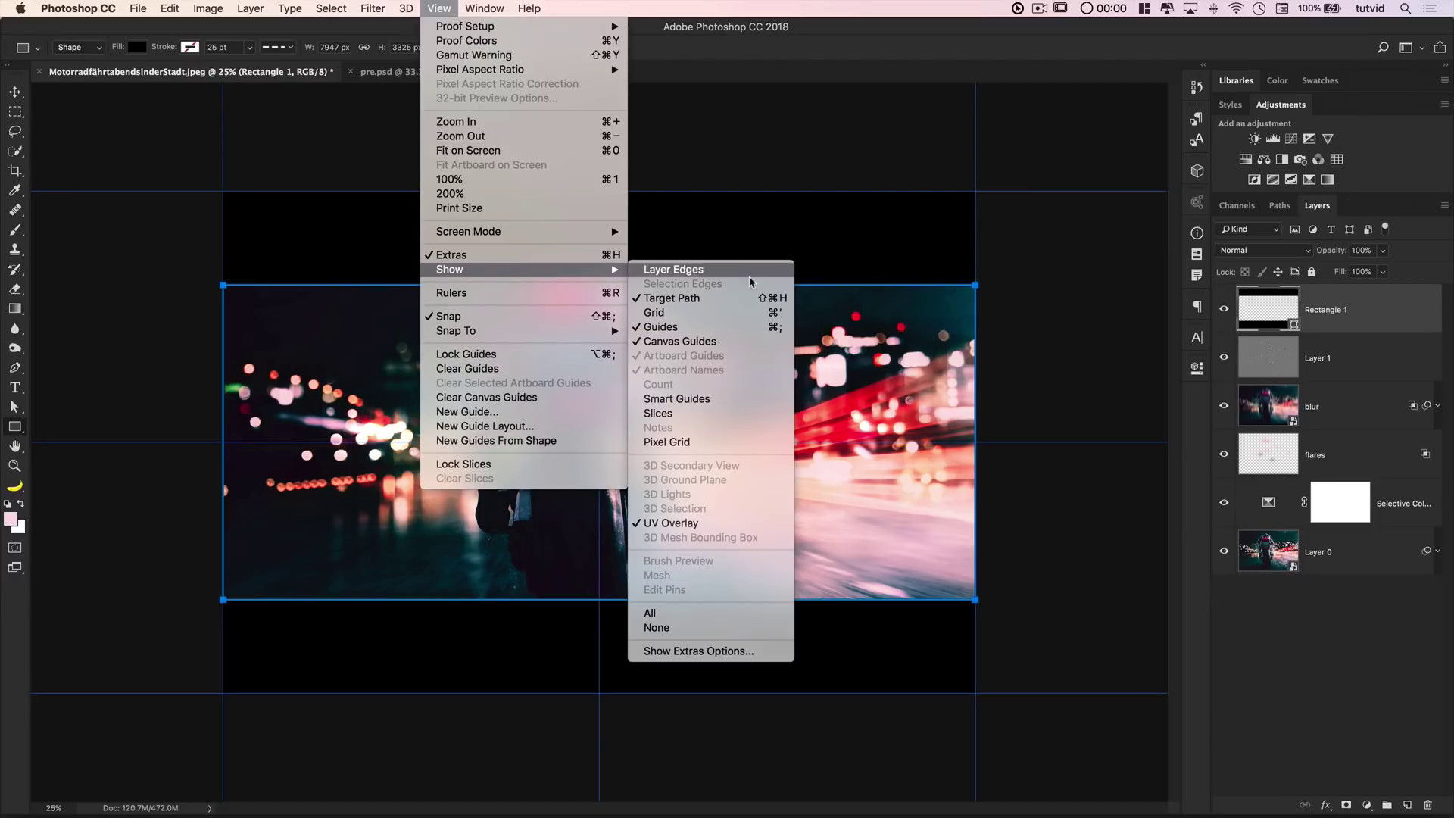
left_click(704, 327)
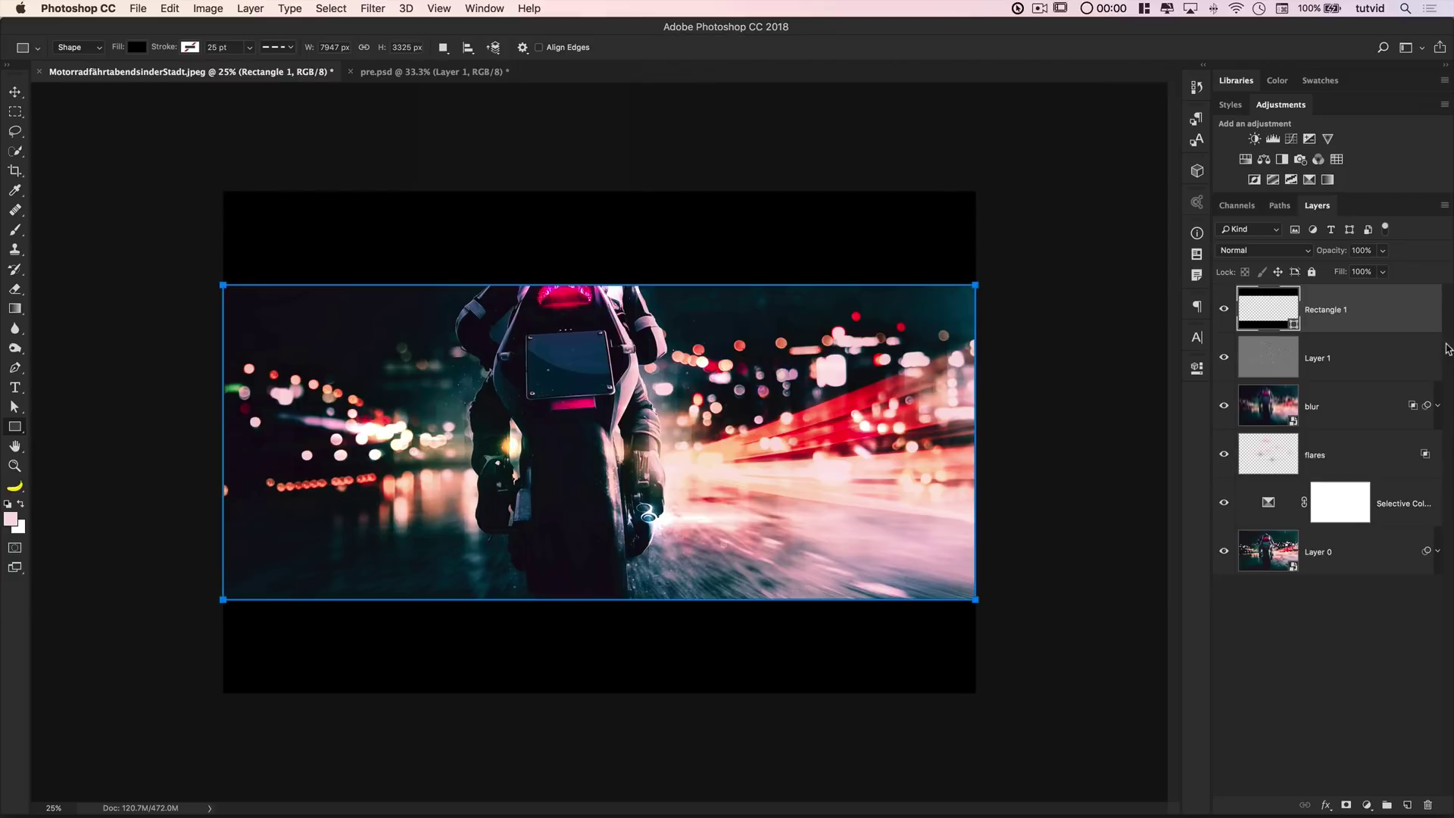
left_click(1353, 357)
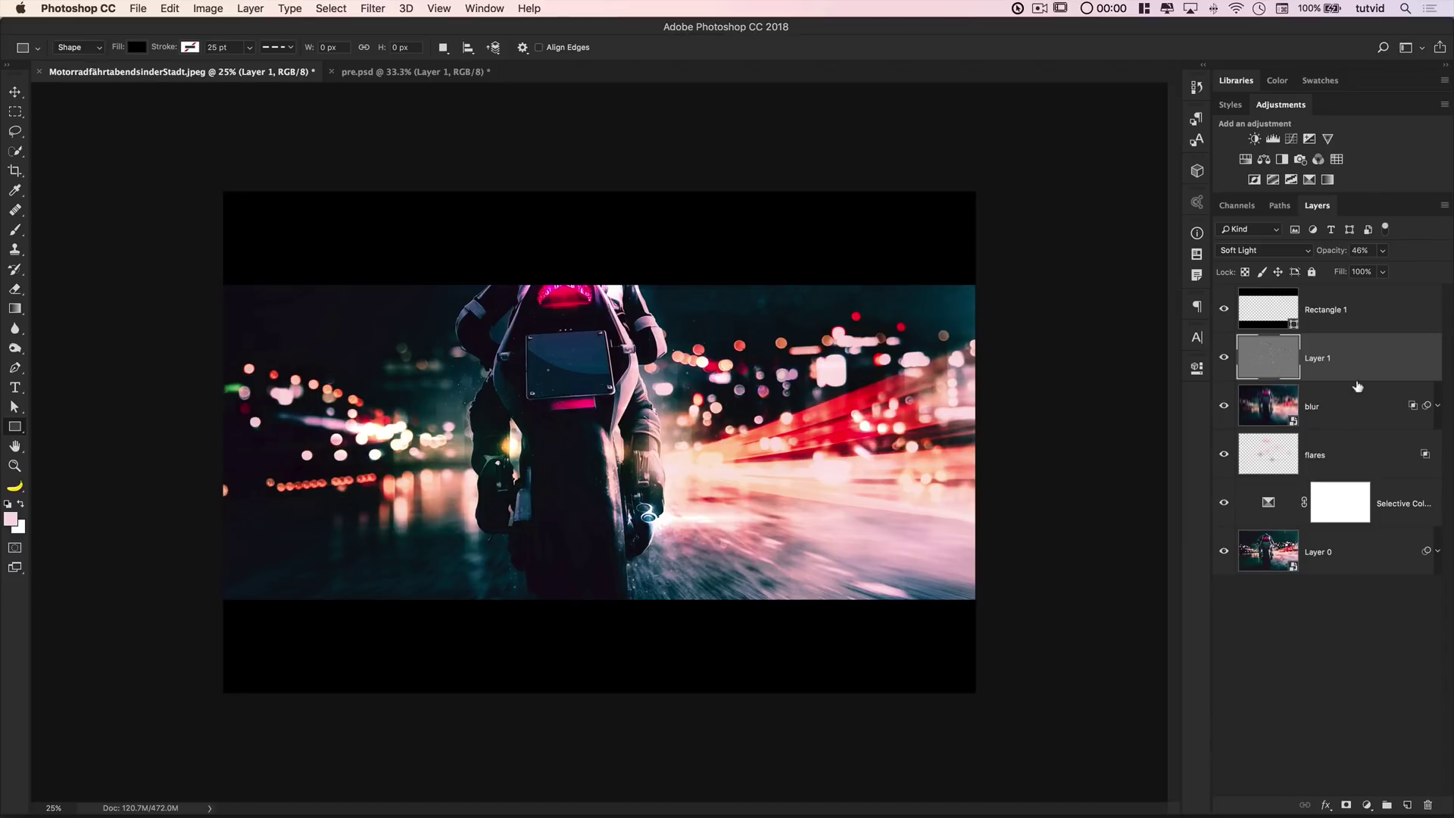
Group all layers beneath the letterbox shape as Image and shift the group down to bring the rider's head inside the frame
left_click(1362, 562, "shift")
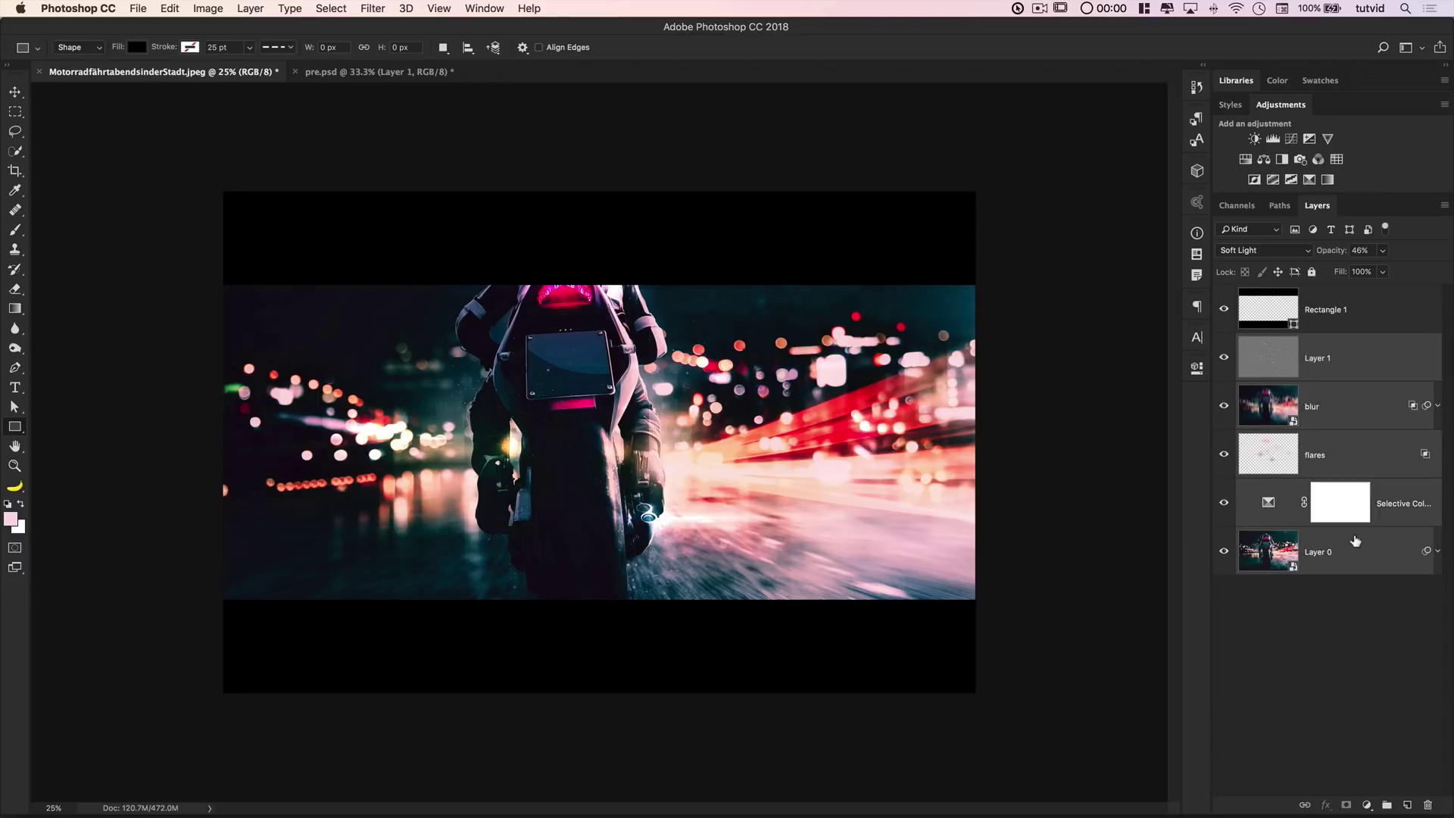
key("super+g")
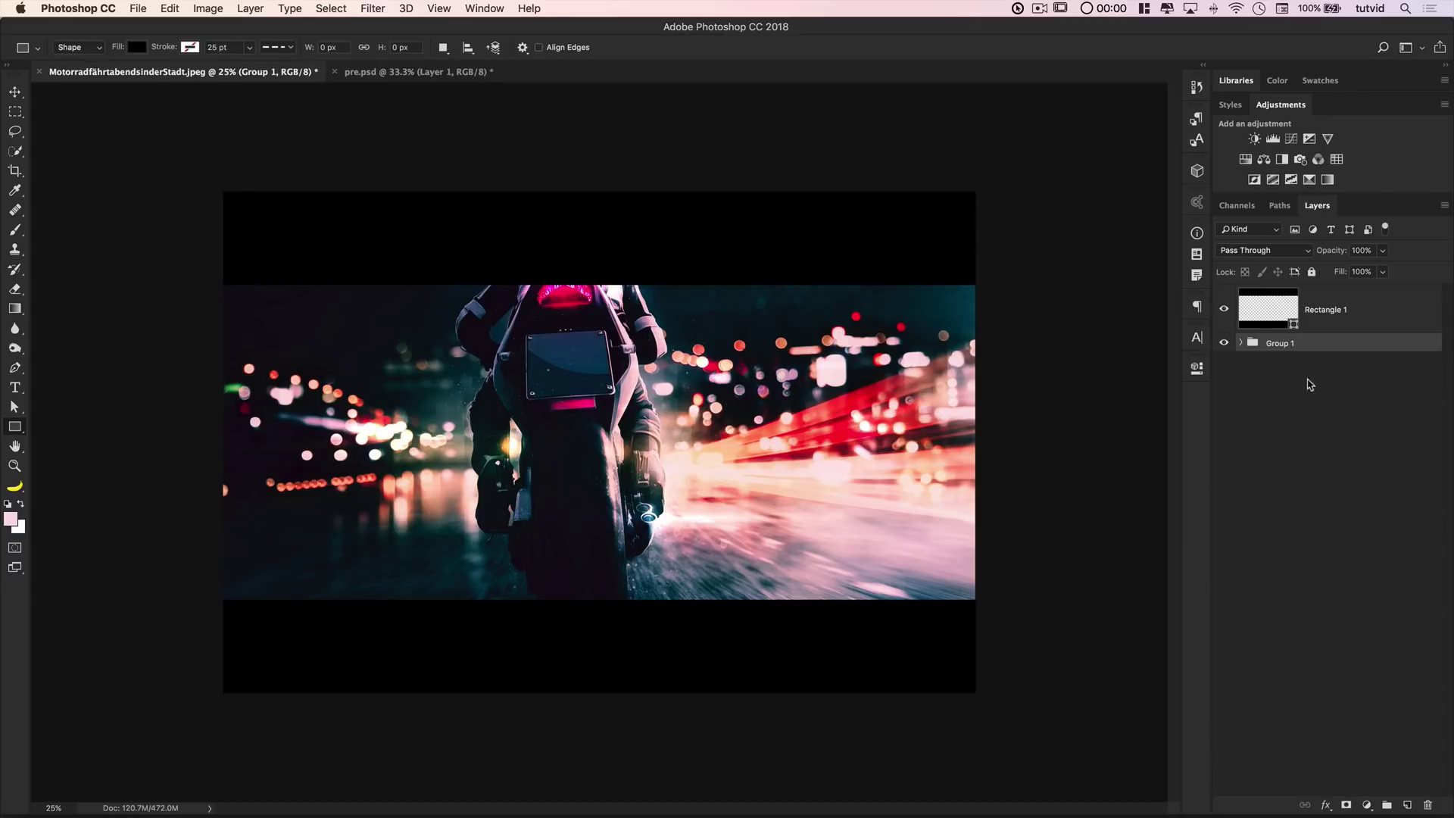
double_click(1287, 345)
key("BackSpace")
key("Return")
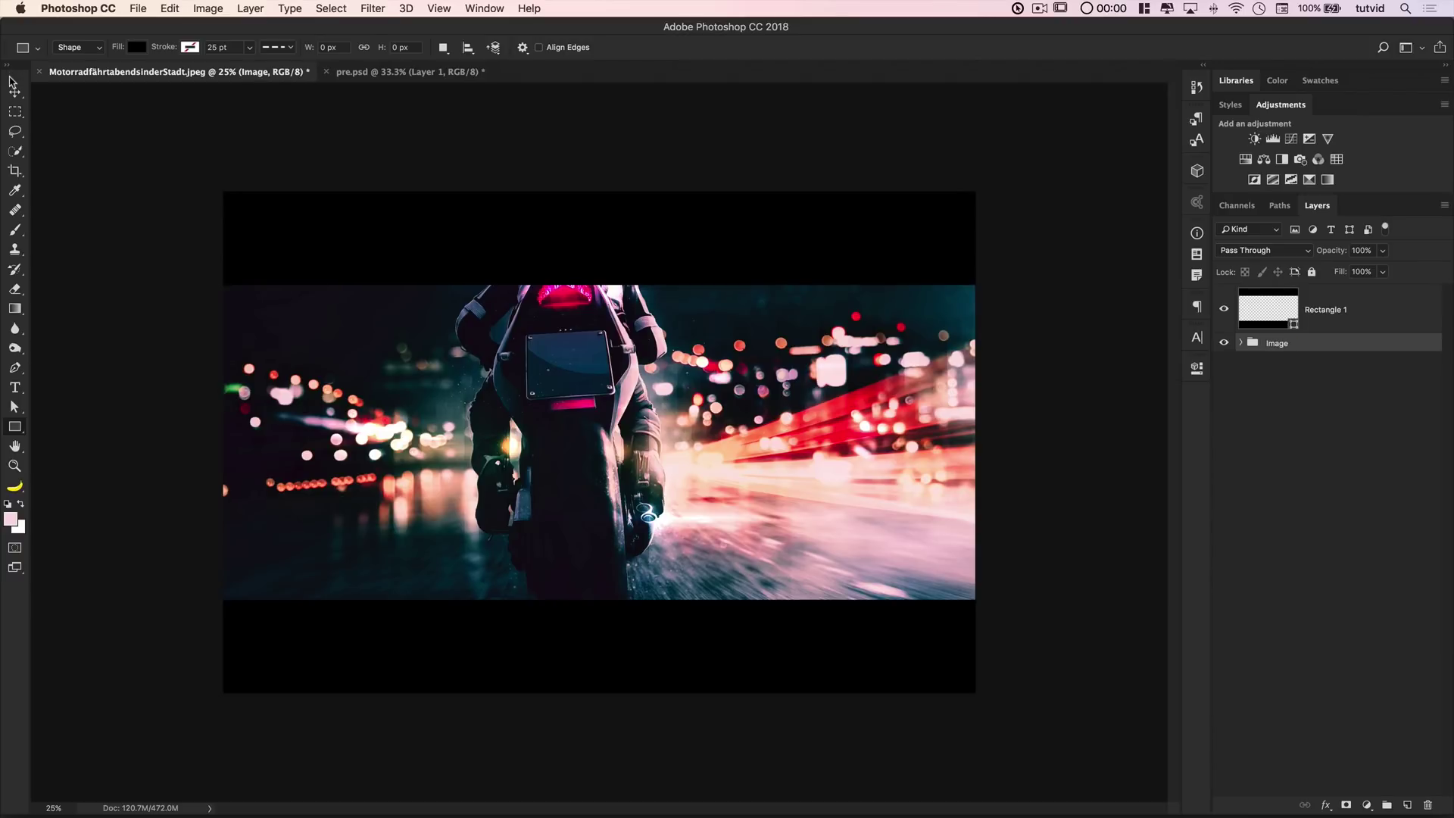
left_click(14, 93)
left_click_drag(557, 382, 559, 451)
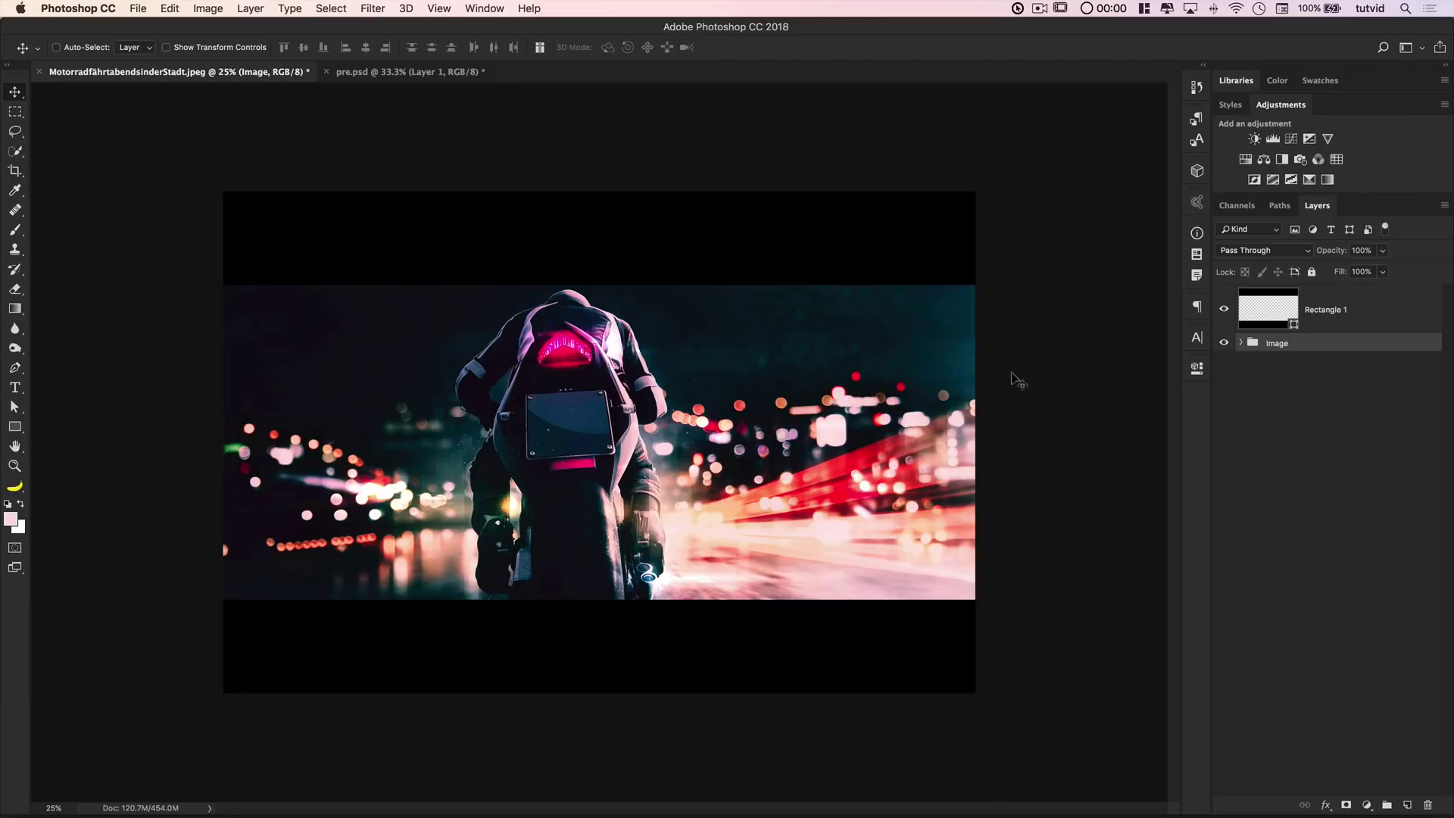
Duplicate Layer 0 out of the Image group to the bottom of the layer stack and align its top edge with the canvas
left_click(1241, 343)
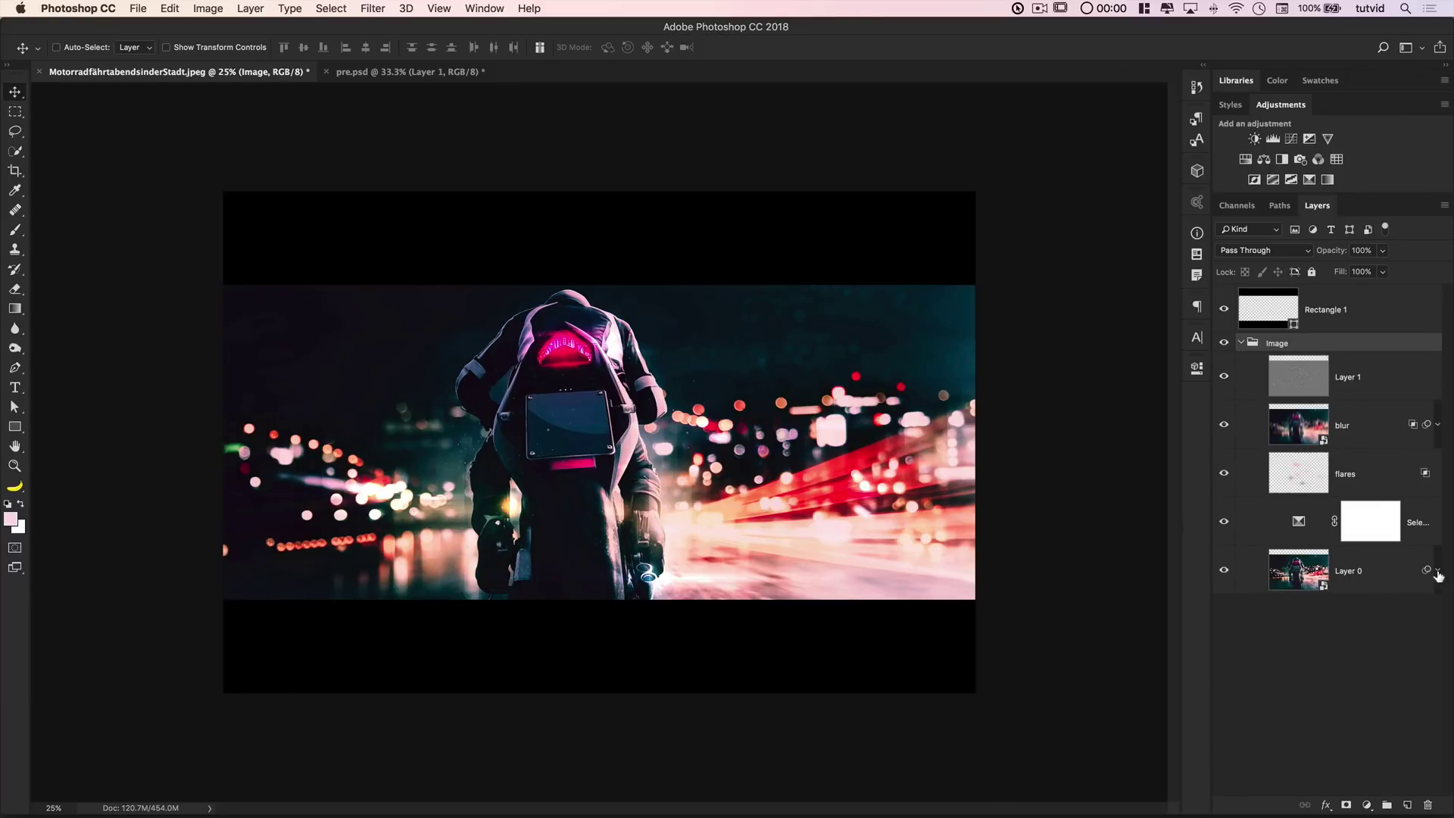
left_click_drag(1356, 576, 1346, 620)
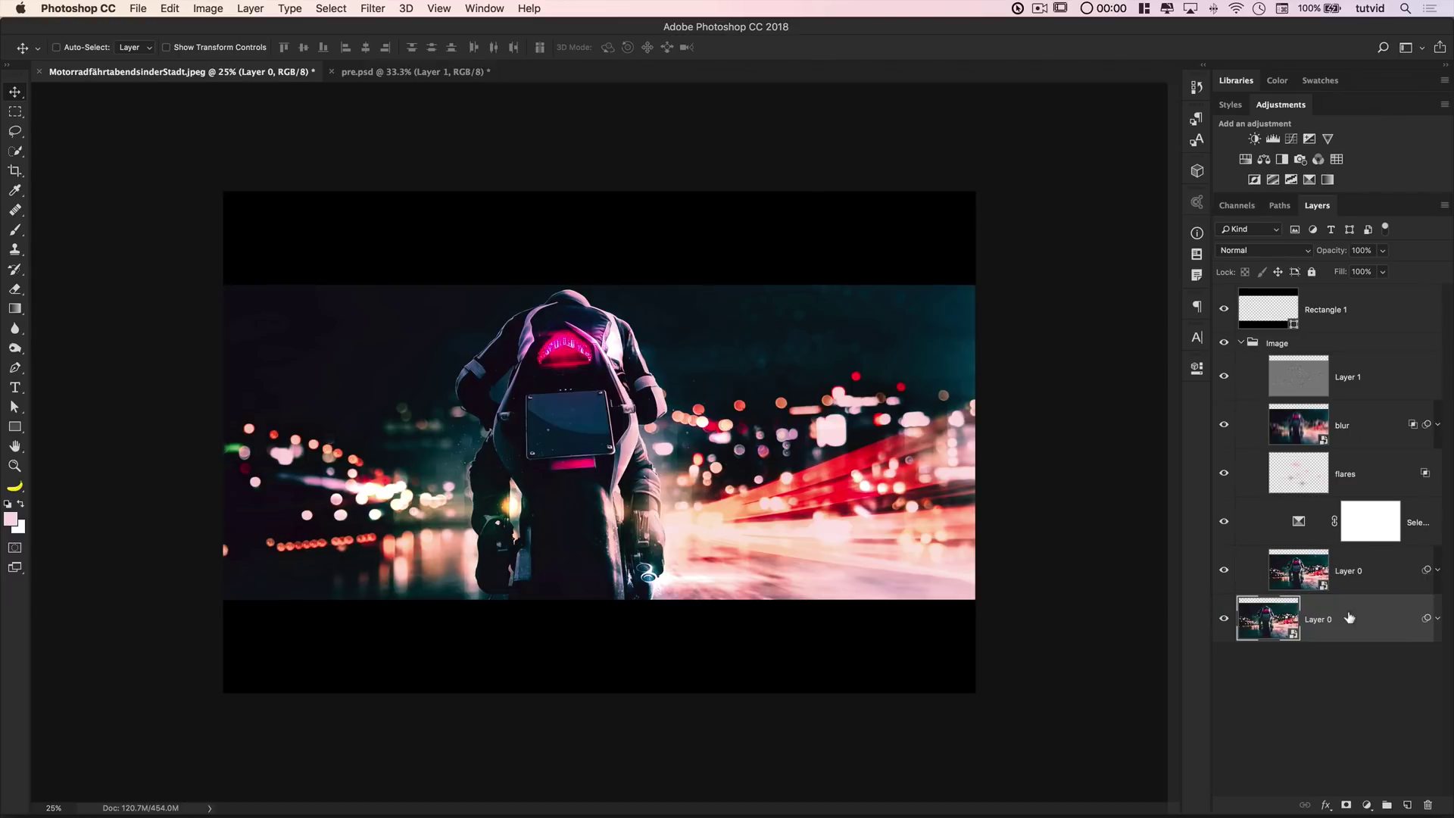
key("super+a")
left_click(308, 49)
key("super+d")
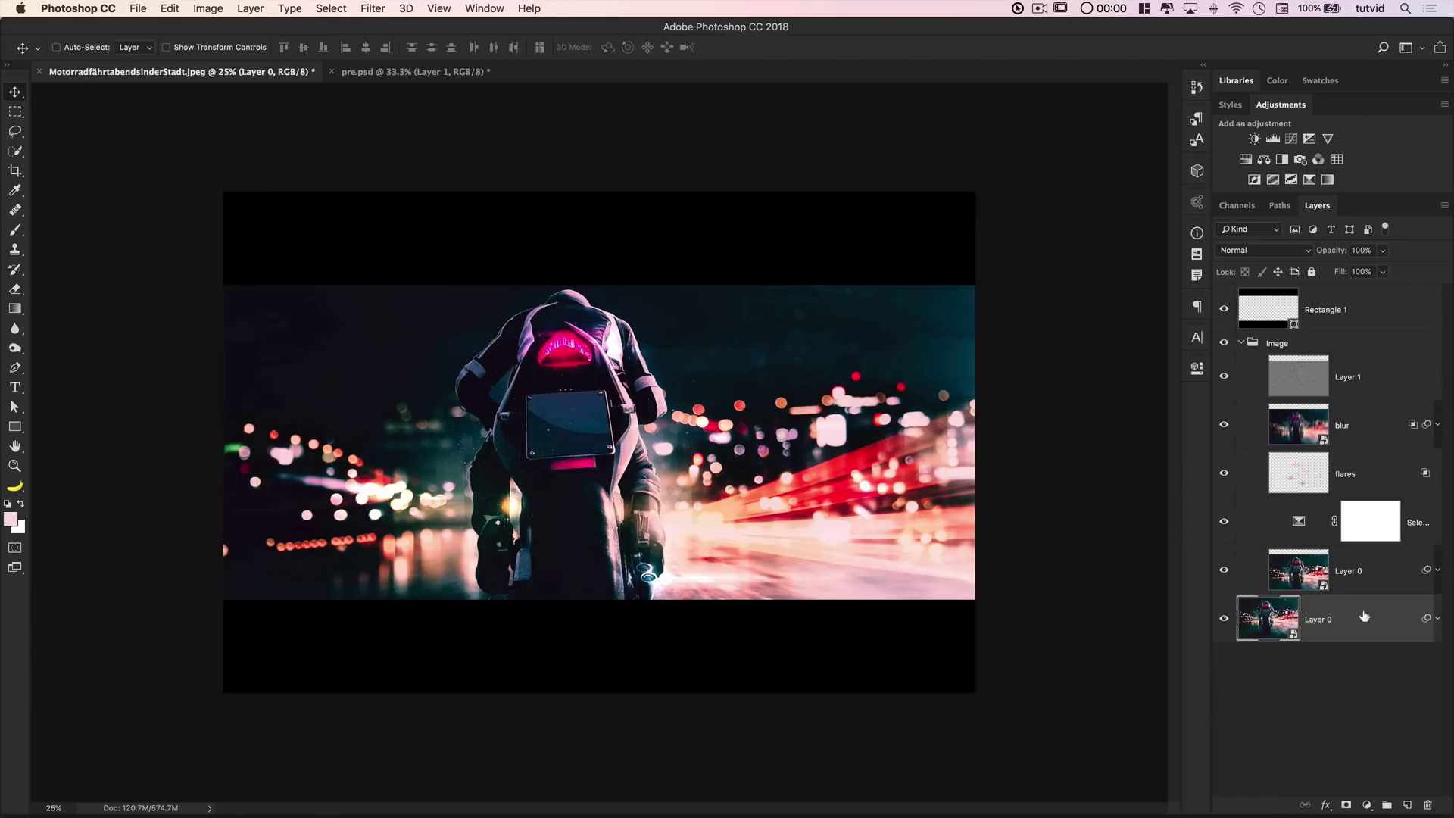
Turn off the smart filters on the bottom Layer 0 copy and briefly show it alone to compare the original with the graded image
left_click(1433, 620)
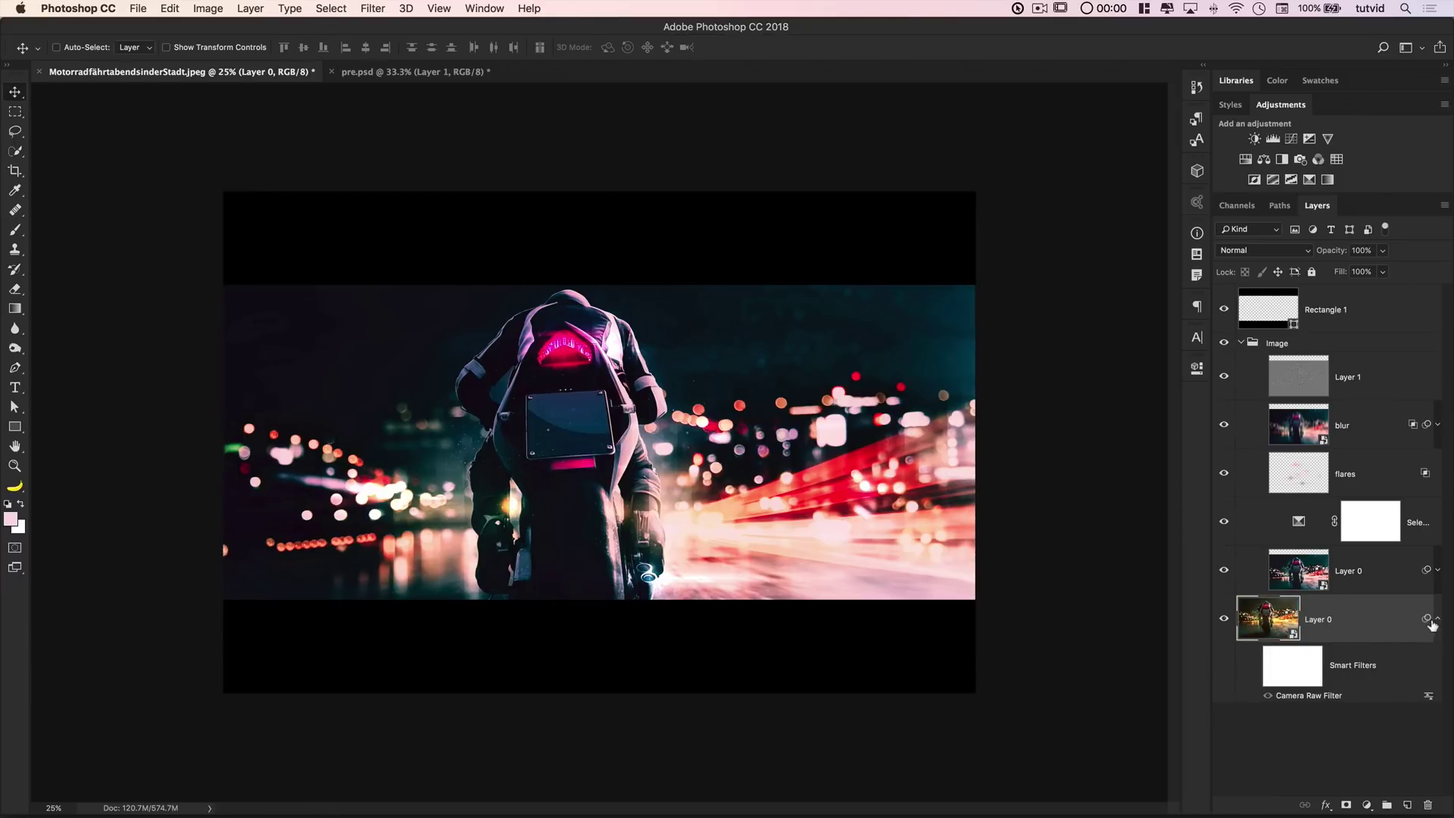
left_click(1436, 619)
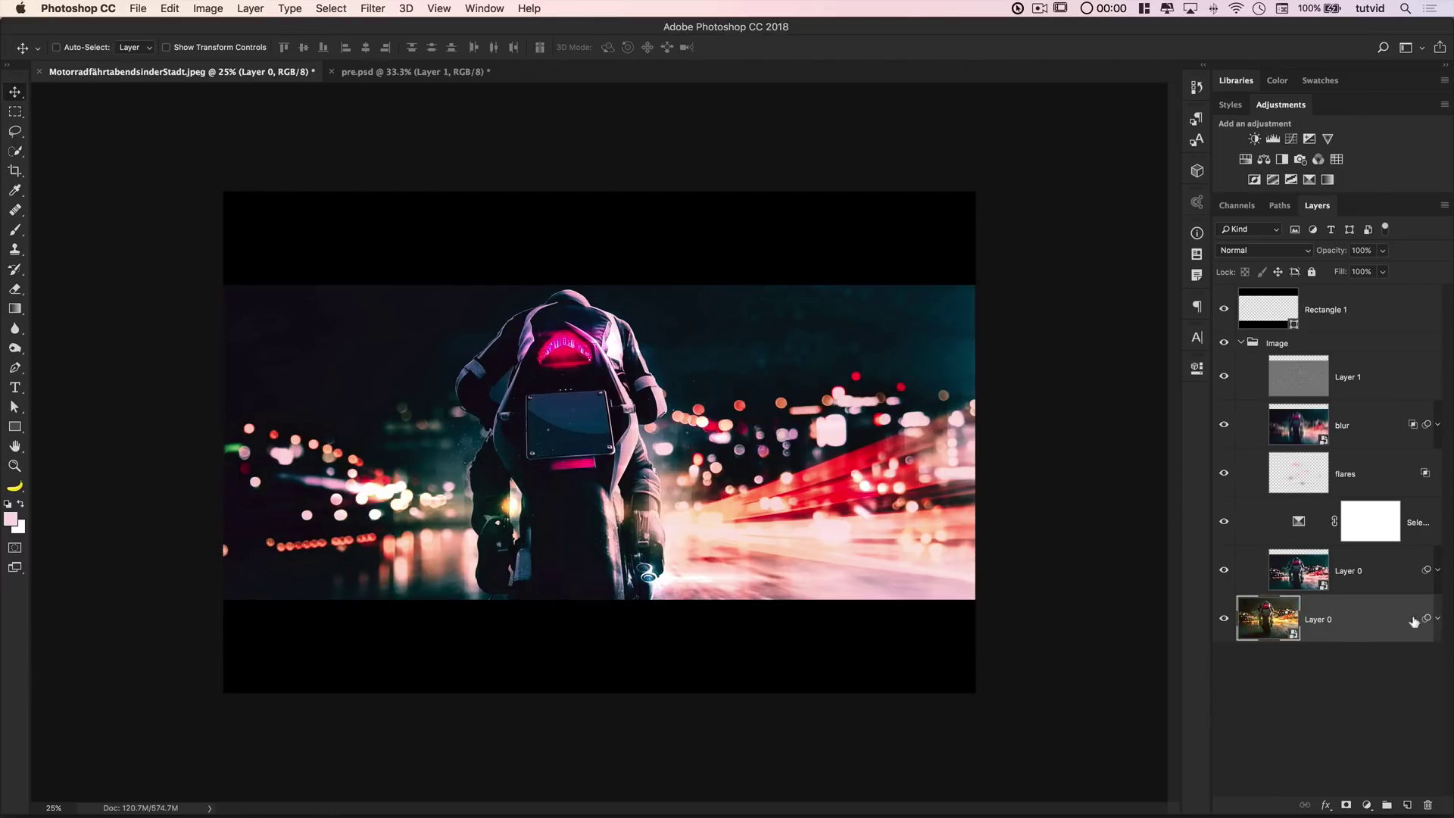
left_click(1223, 619, "alt")
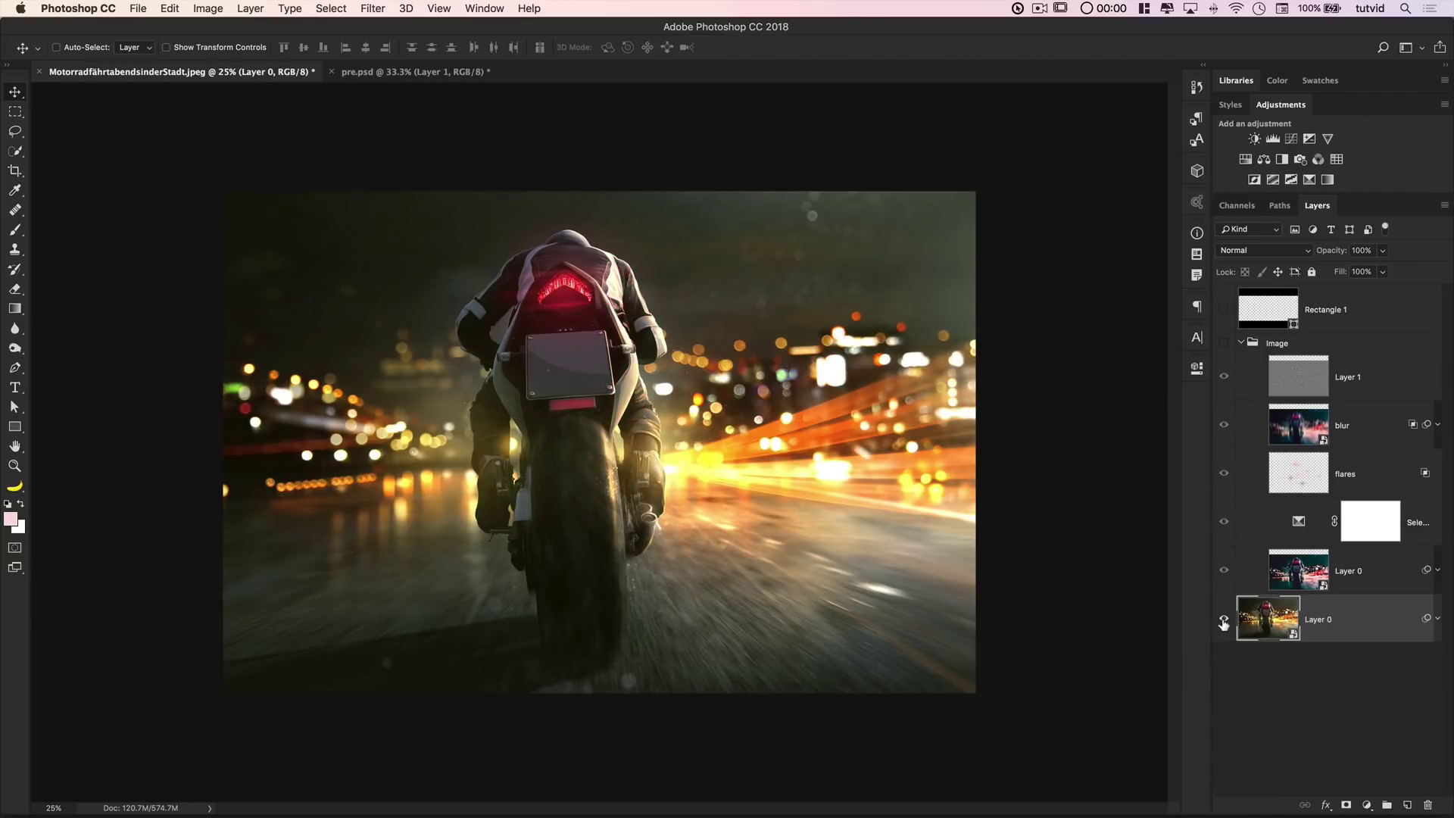
left_click(1223, 619, "alt")
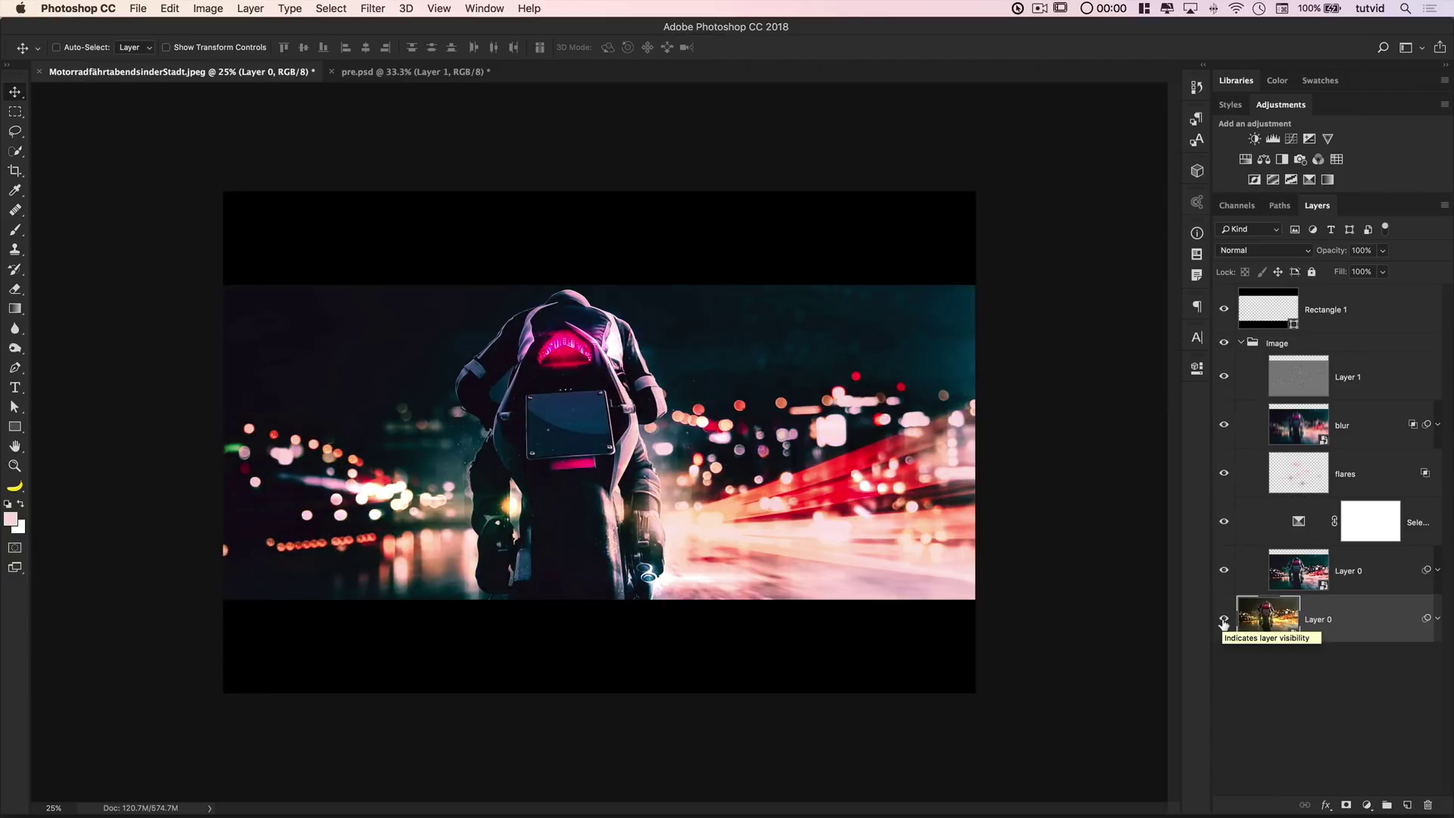